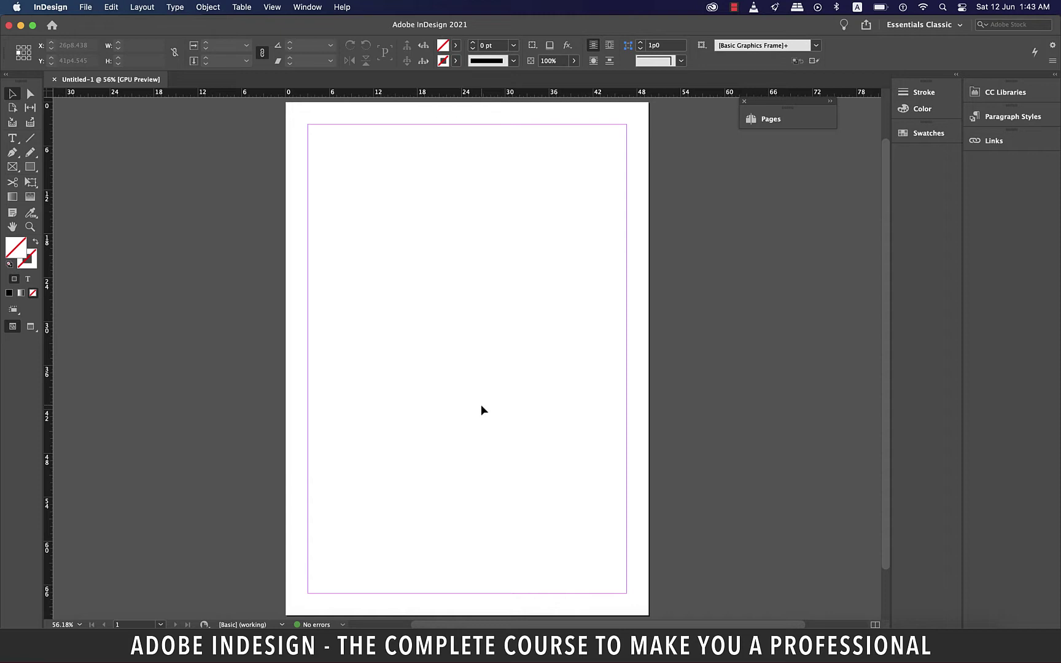
# Draw a text frame near the page top and type 'Adobe InDesign'
pyautogui.press('t')
pyautogui.moveTo(314, 161); pyautogui.dragTo(482, 203)
pyautogui.press('super+equal')
pyautogui.write('A')
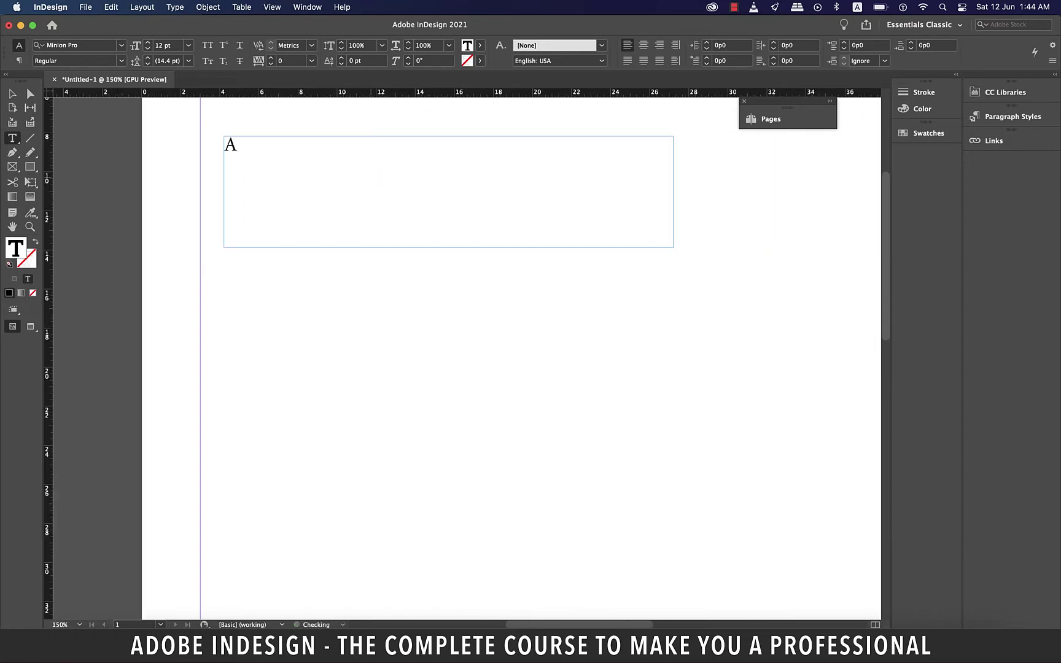
pyautogui.write('dobe InDesign')
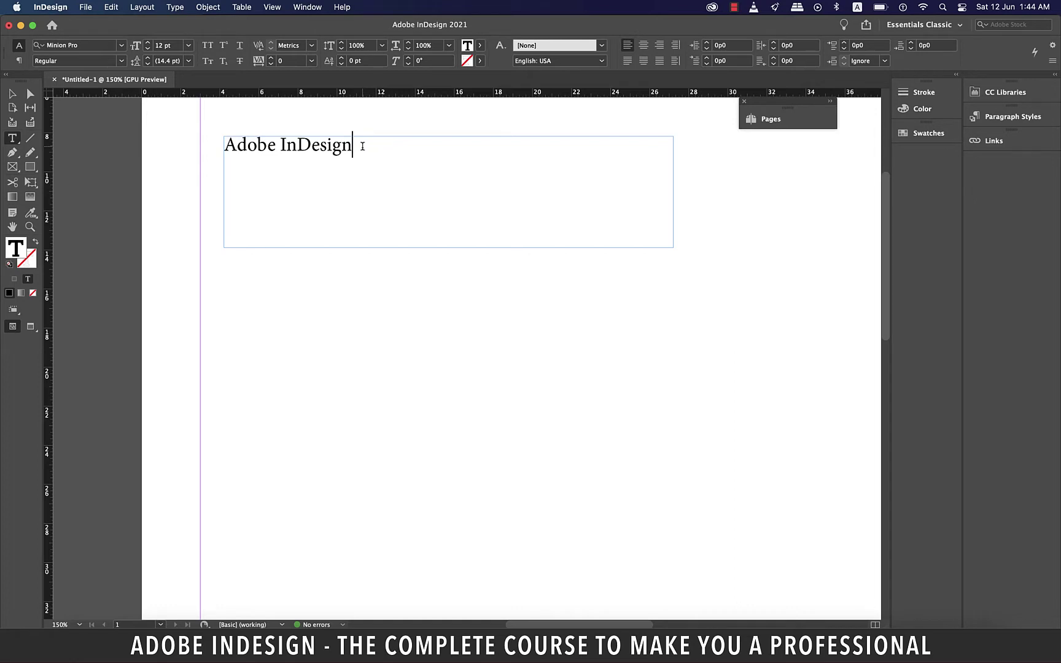
# Style 'Adobe InDesign' in Arial Black, underlined, with the dark red C=15 M=100 Y=100 fill
pyautogui.moveTo(362, 146); pyautogui.dragTo(222, 146)
pyautogui.click(98, 45)
pyautogui.write('arial')
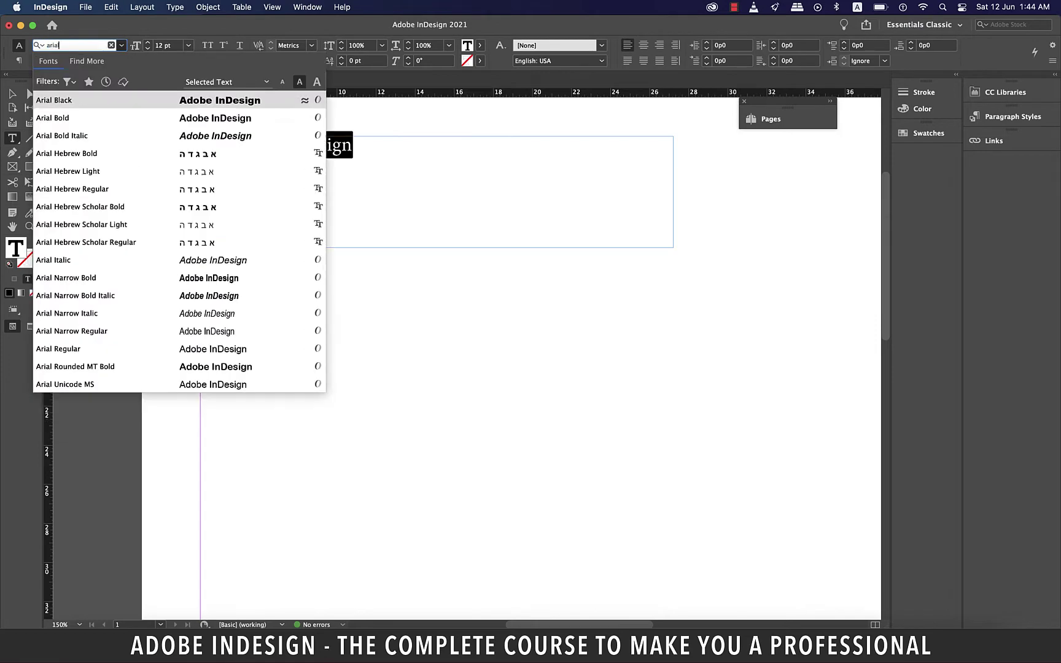
pyautogui.click(90, 102)
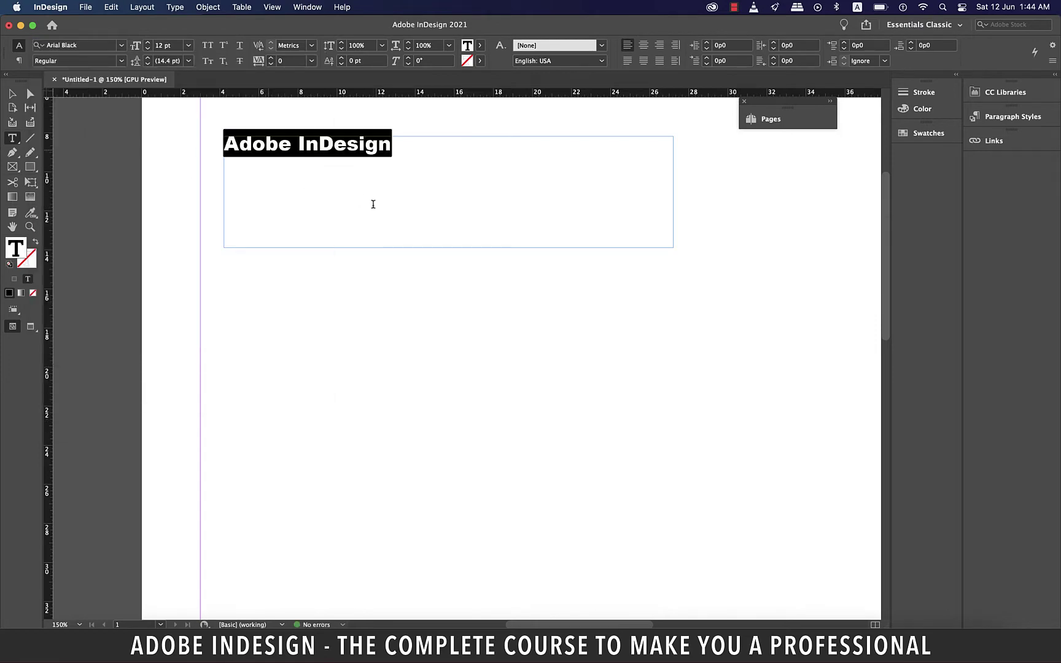
pyautogui.press('super+shift+u')
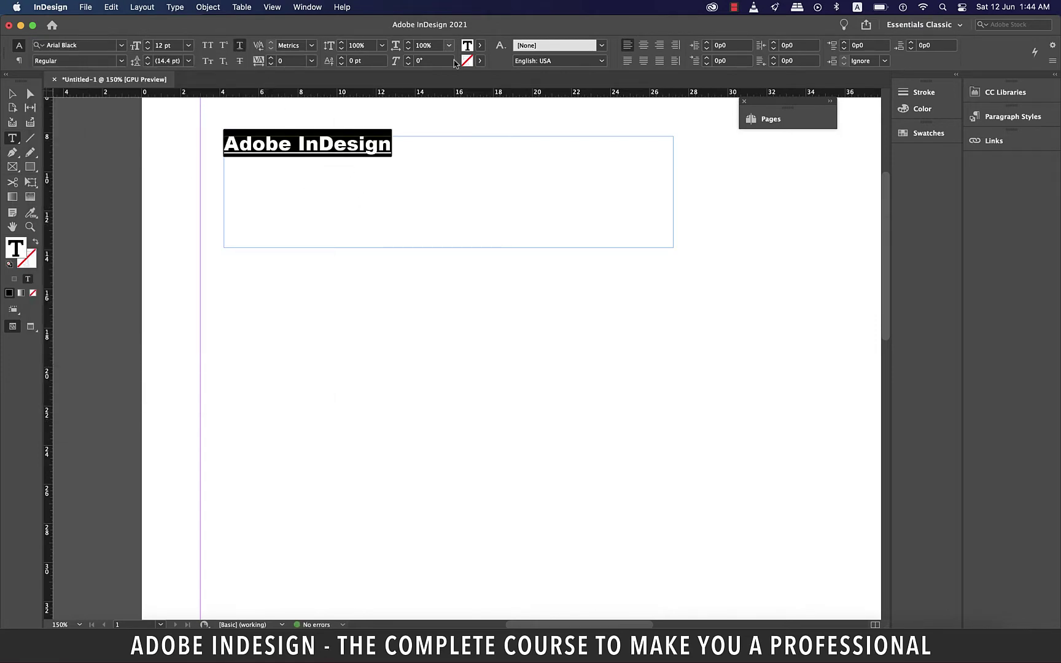
pyautogui.click(467, 45)
pyautogui.click(400, 172)
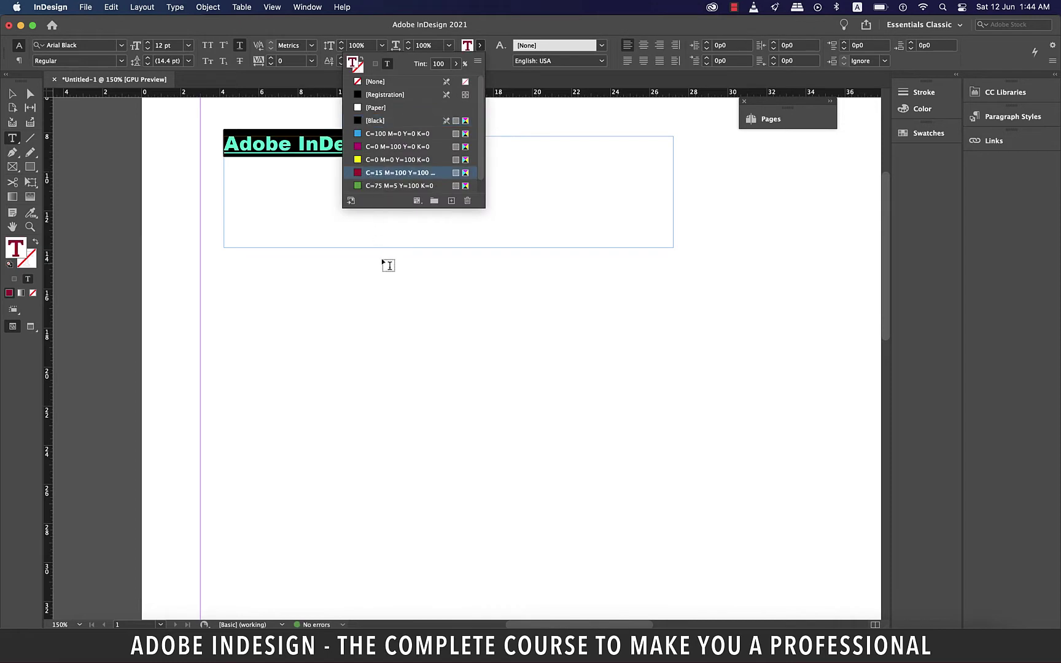
pyautogui.click(346, 276)
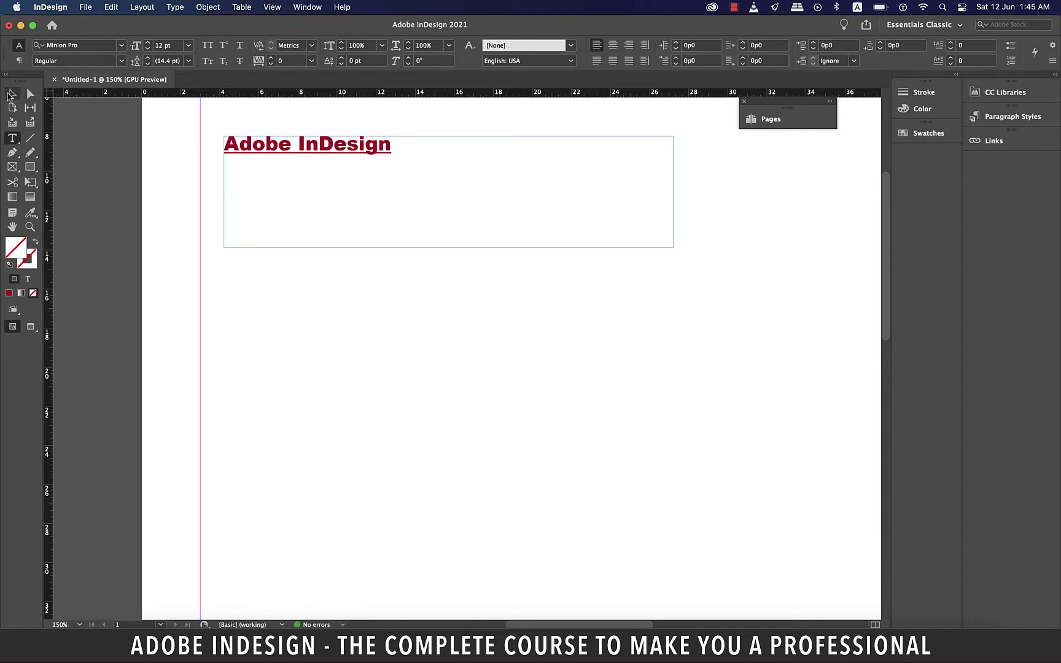
pyautogui.click(10, 94)
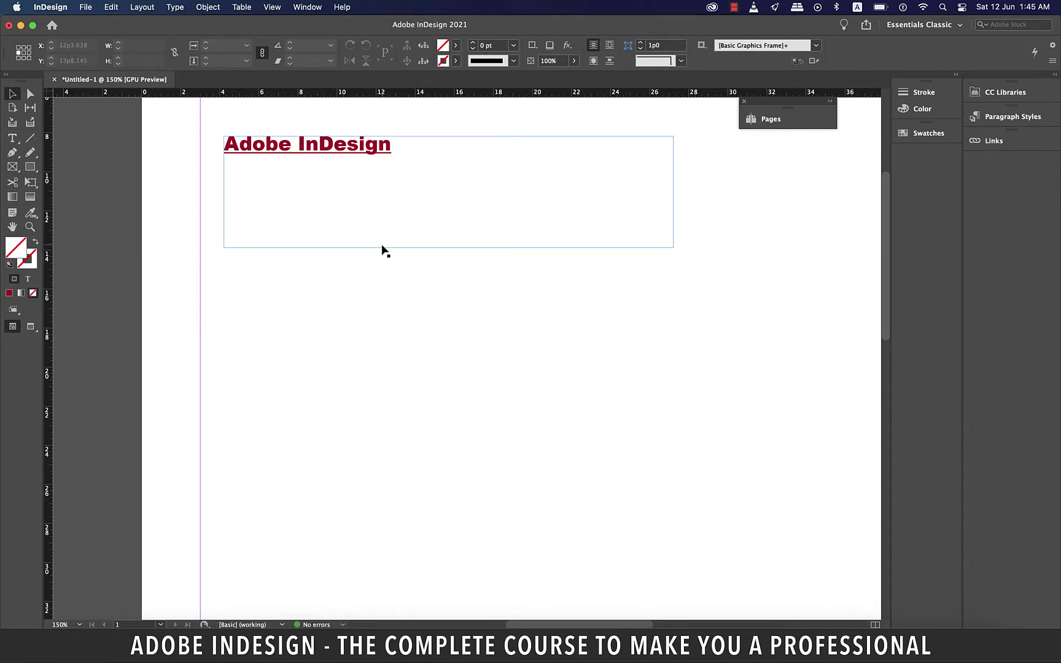
# Delete the Adobe InDesign frame, show Paragraph Styles, and draw a new top-left frame
pyautogui.click(382, 246)
pyautogui.press('BackSpace')
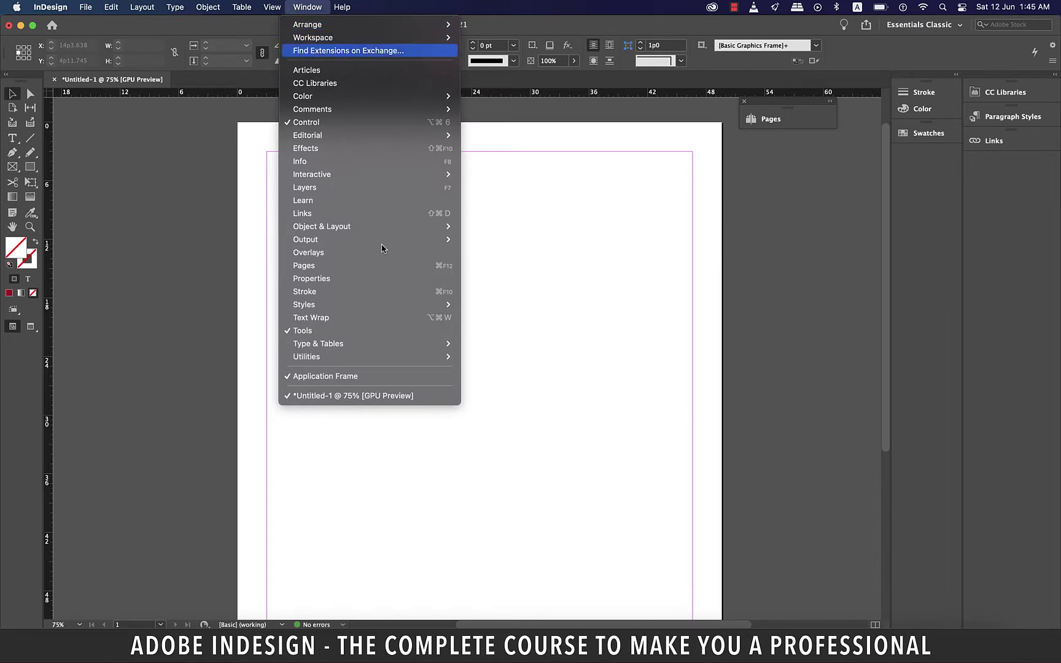
pyautogui.moveTo(304, 304)
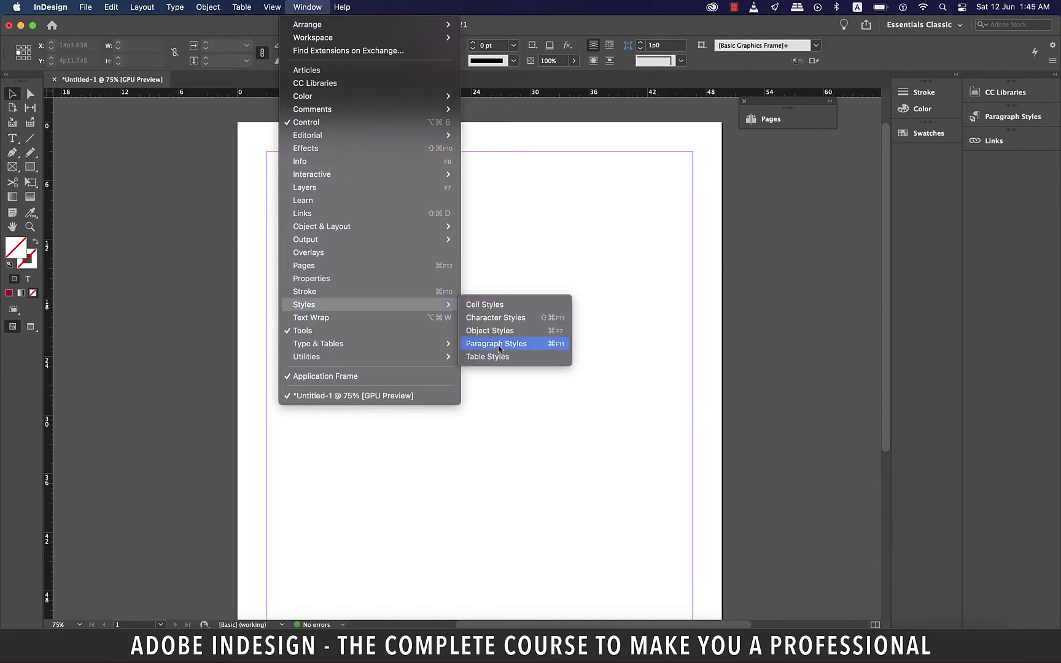
pyautogui.click(498, 349)
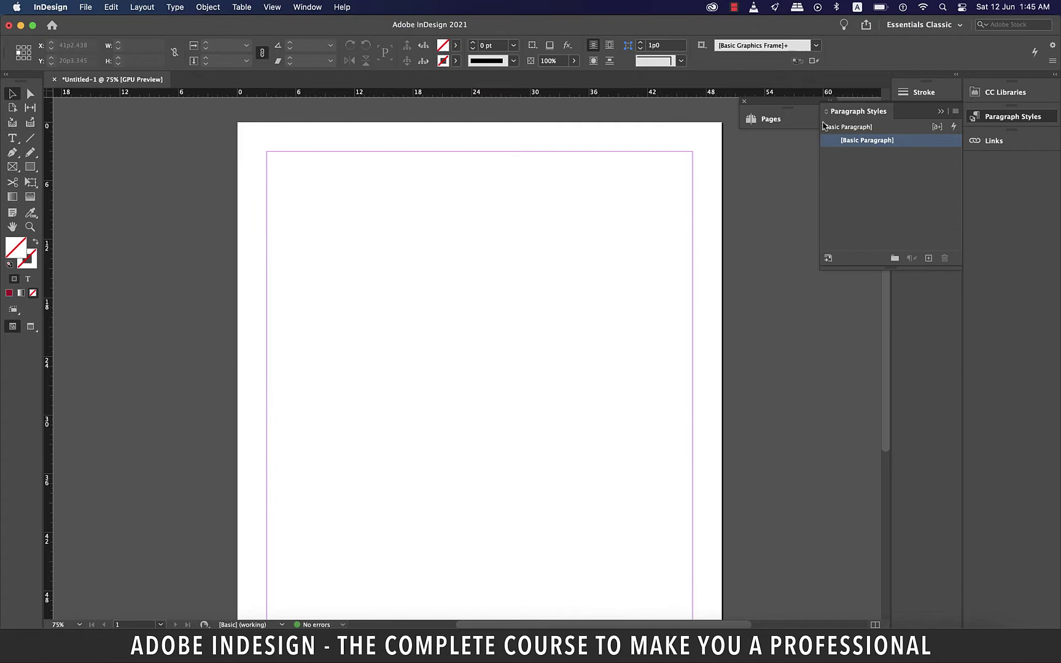
pyautogui.press('t')
pyautogui.moveTo(250, 135); pyautogui.dragTo(447, 474)
# Fill the frame with placeholder text and split off lines after 'ipsus' and 'iaectum'
pyautogui.rightClick(326, 176)
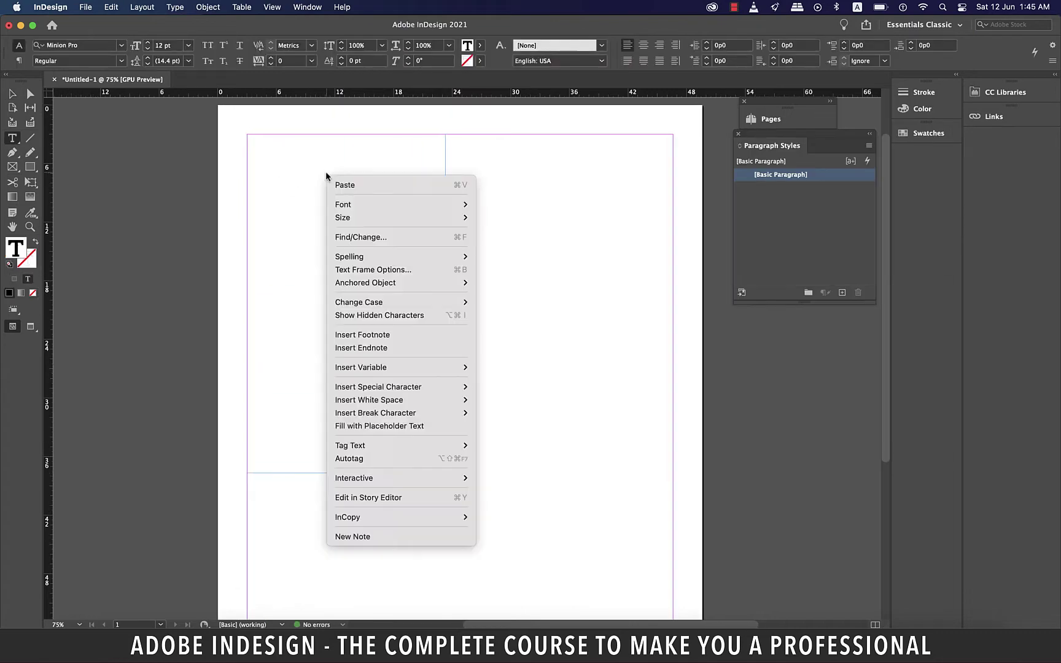
pyautogui.click(407, 426)
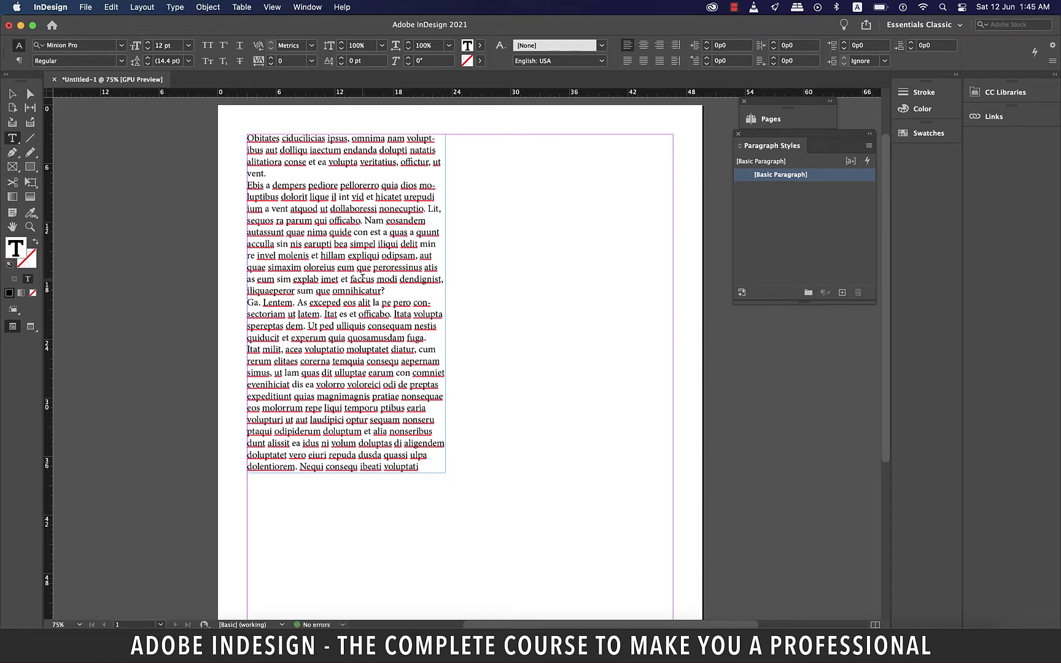
pyautogui.click(350, 139)
pyautogui.press('BackSpace')
pyautogui.press('Return')
pyautogui.press('Return')
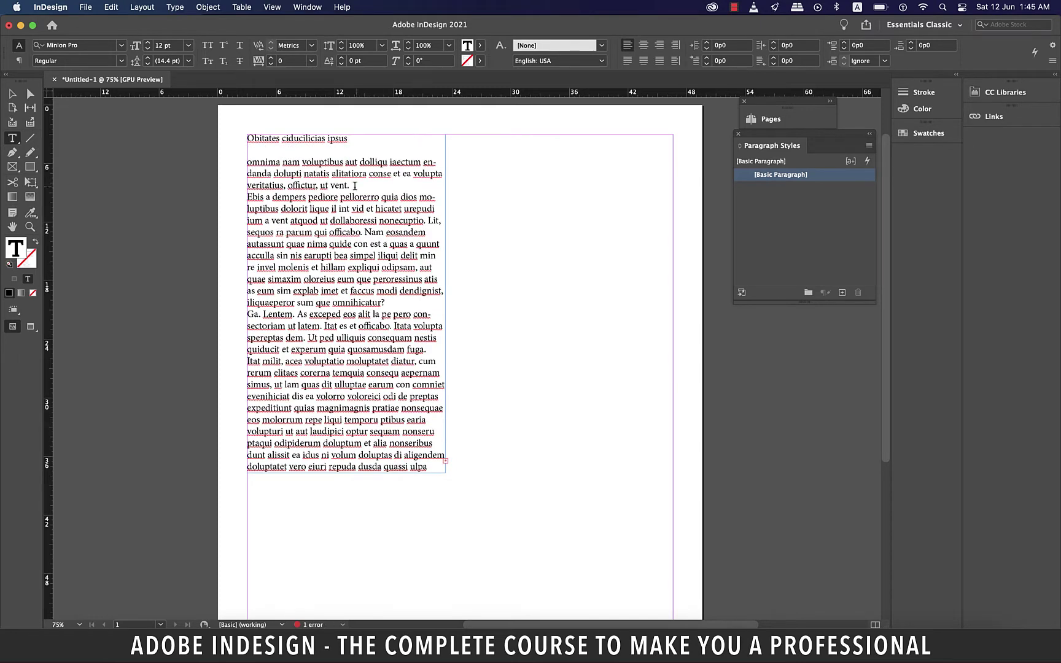
pyautogui.click(355, 187)
pyautogui.press('Return')
pyautogui.moveTo(355, 187); pyautogui.dragTo(422, 162)
pyautogui.press('BackSpace')
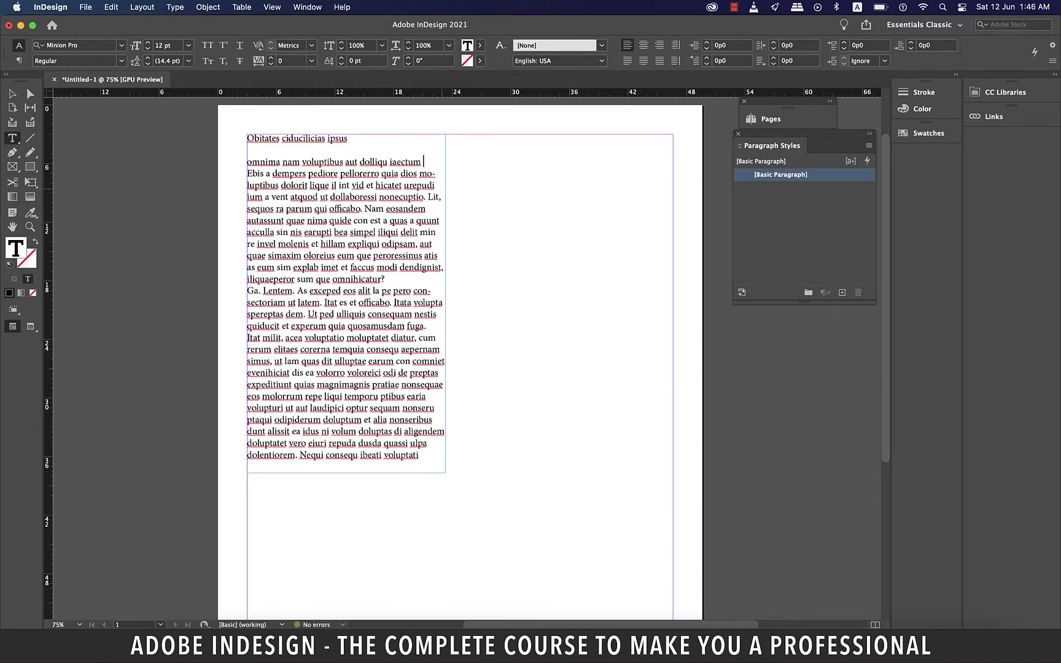
# Capitalise 'Omnima' and replace the overset text after 'nonsequae' with a period
pyautogui.click(251, 162)
pyautogui.press('BackSpace')
pyautogui.write('O')
pyautogui.moveTo(444, 397); pyautogui.dragTo(485, 485)
pyautogui.write('.')
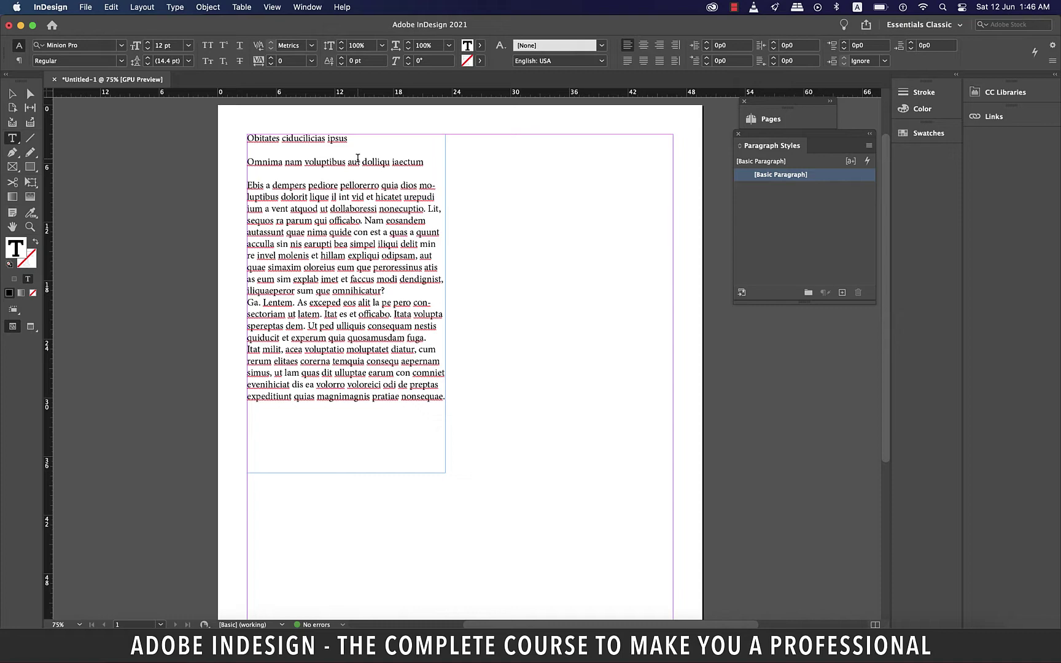
# Make the heading line Roboto Black, 18 pt, underlined and dark blue
pyautogui.moveTo(356, 138); pyautogui.dragTo(233, 140)
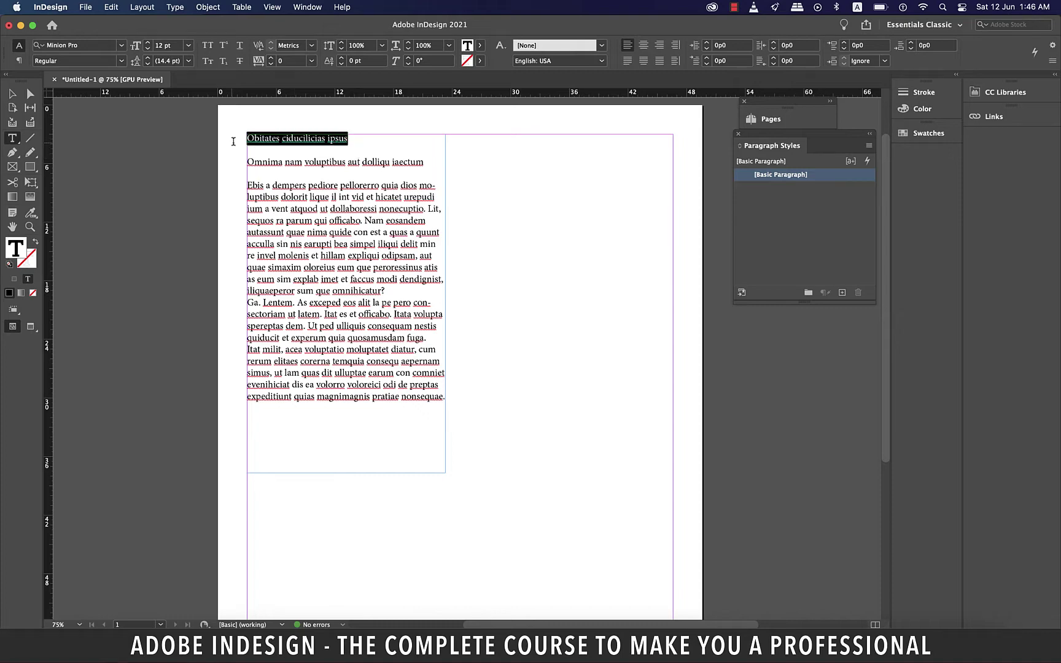
pyautogui.click(100, 45)
pyautogui.write('roboto')
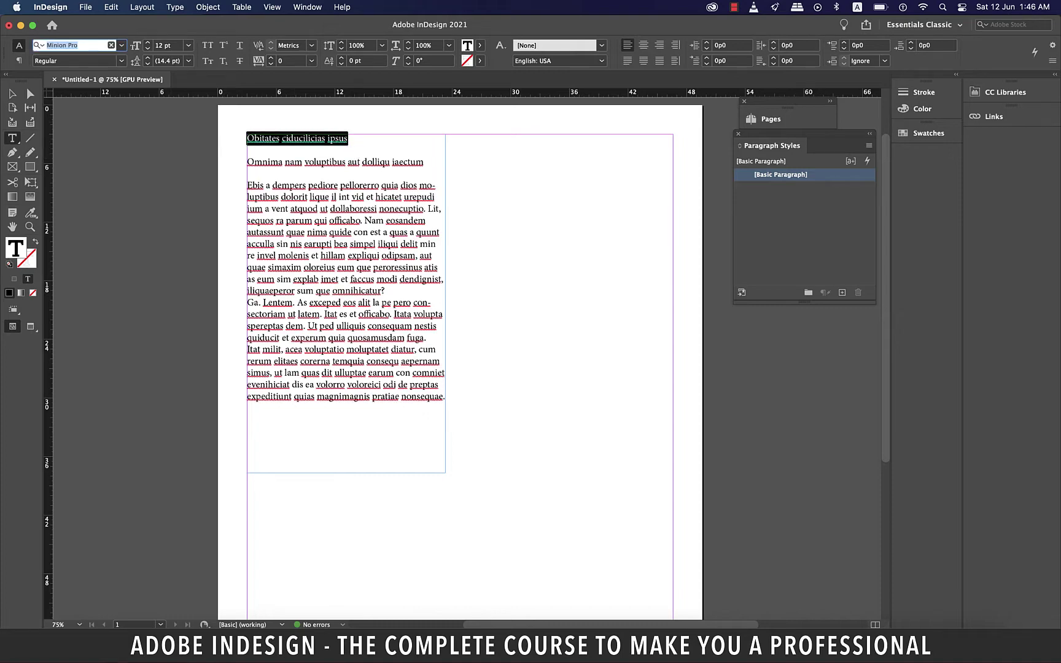
pyautogui.click(108, 100)
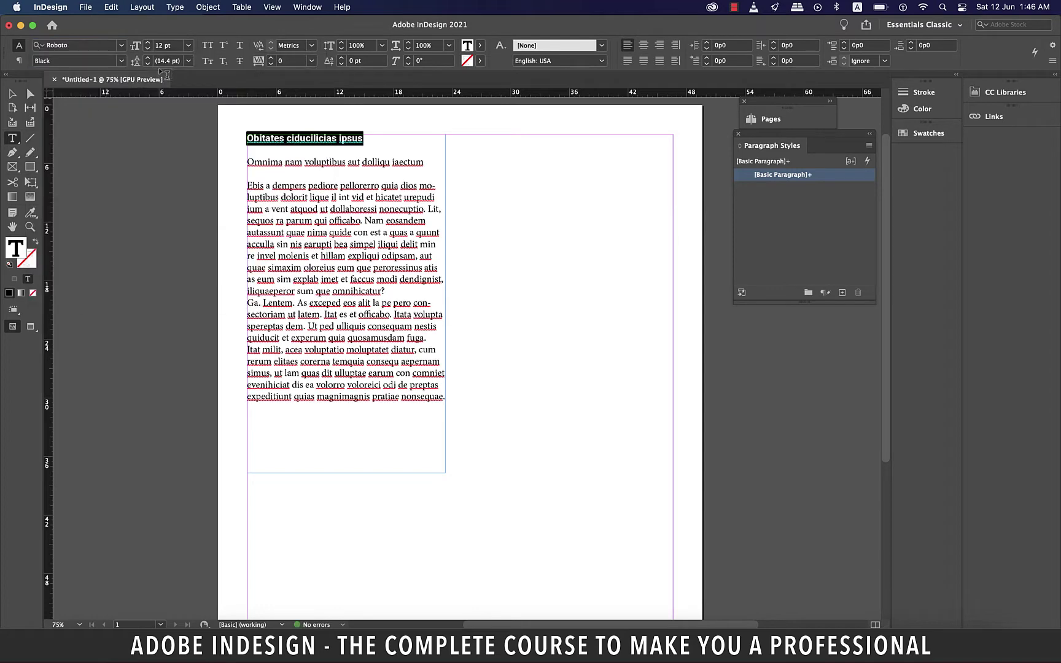
pyautogui.click(188, 46)
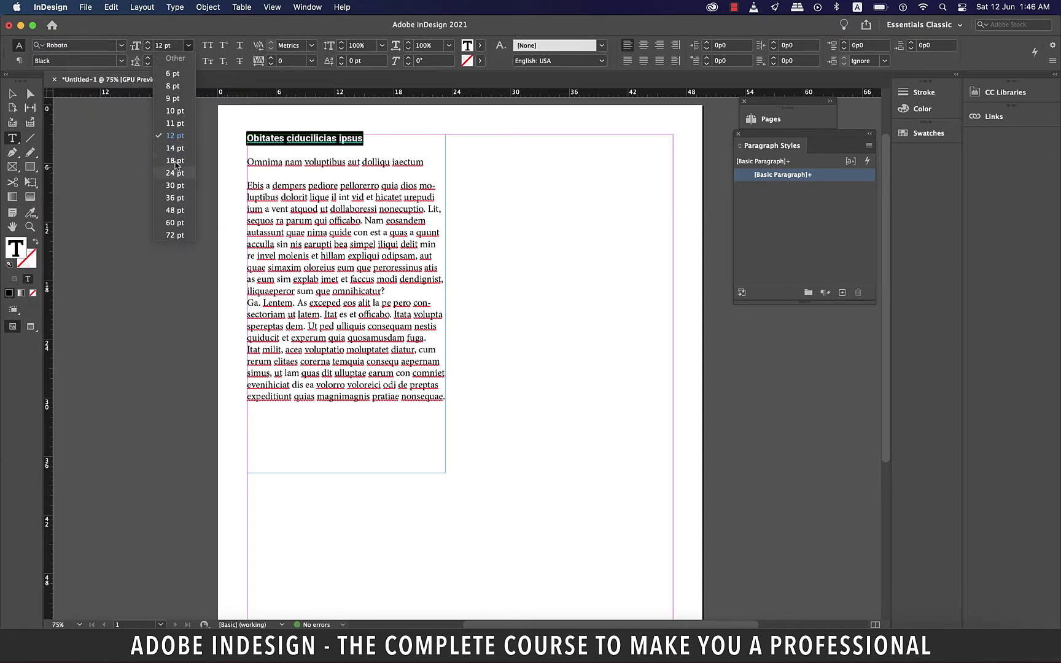
pyautogui.click(175, 161)
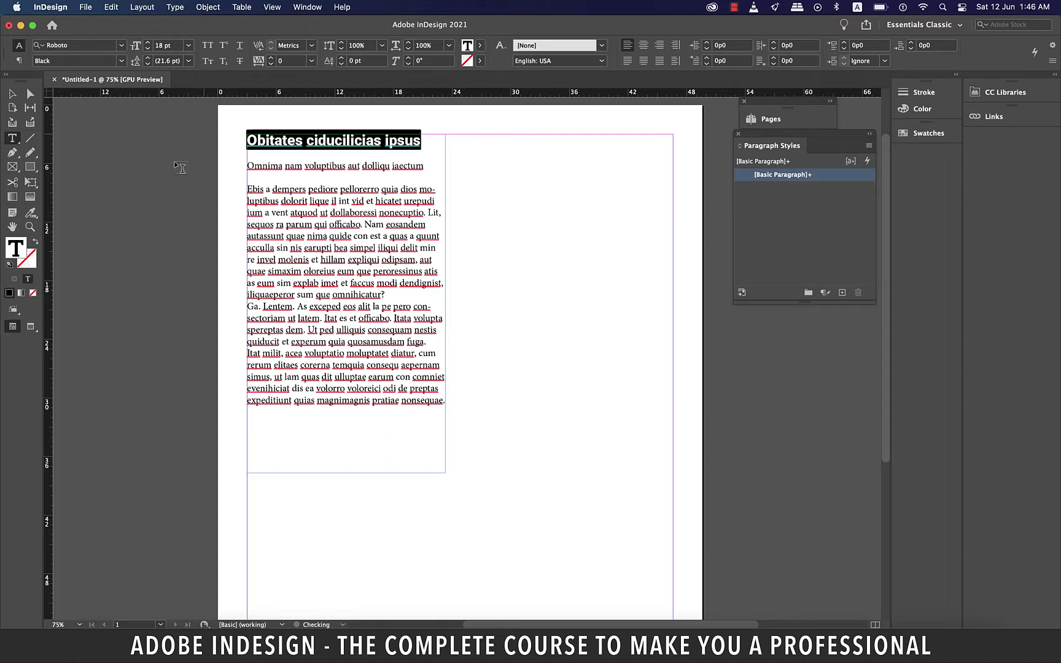
pyautogui.click(239, 45)
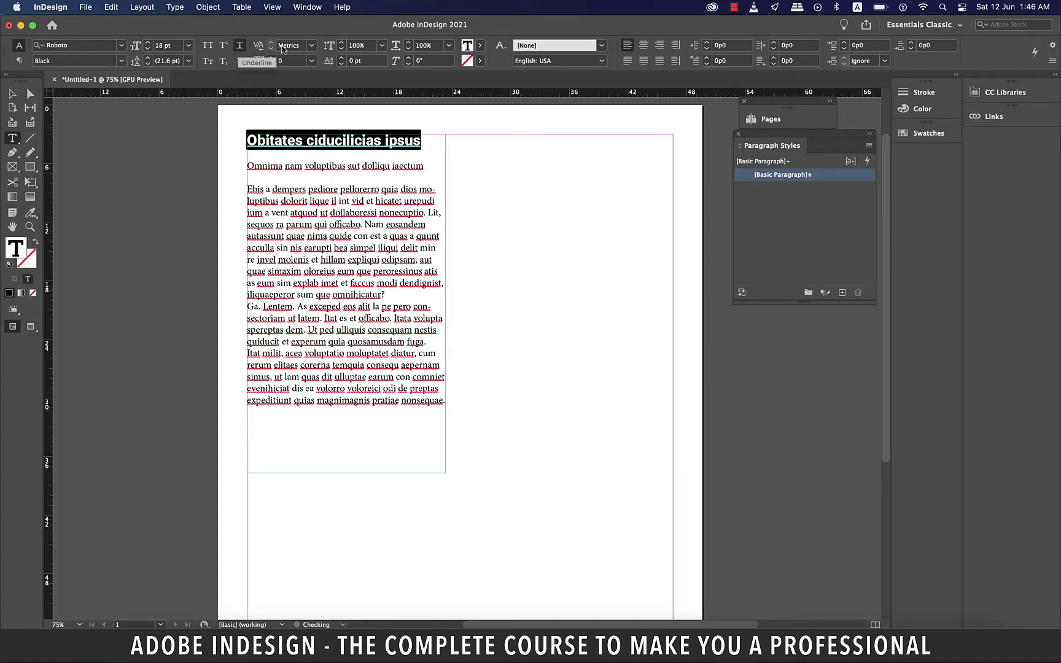
pyautogui.click(480, 45)
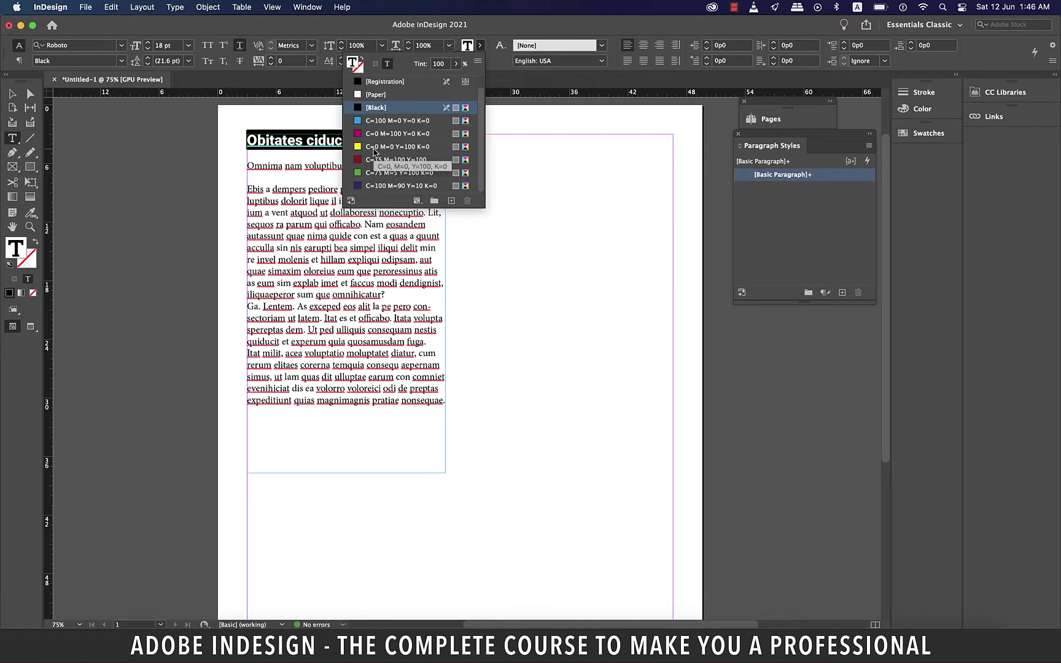
pyautogui.click(372, 186)
pyautogui.click(295, 164)
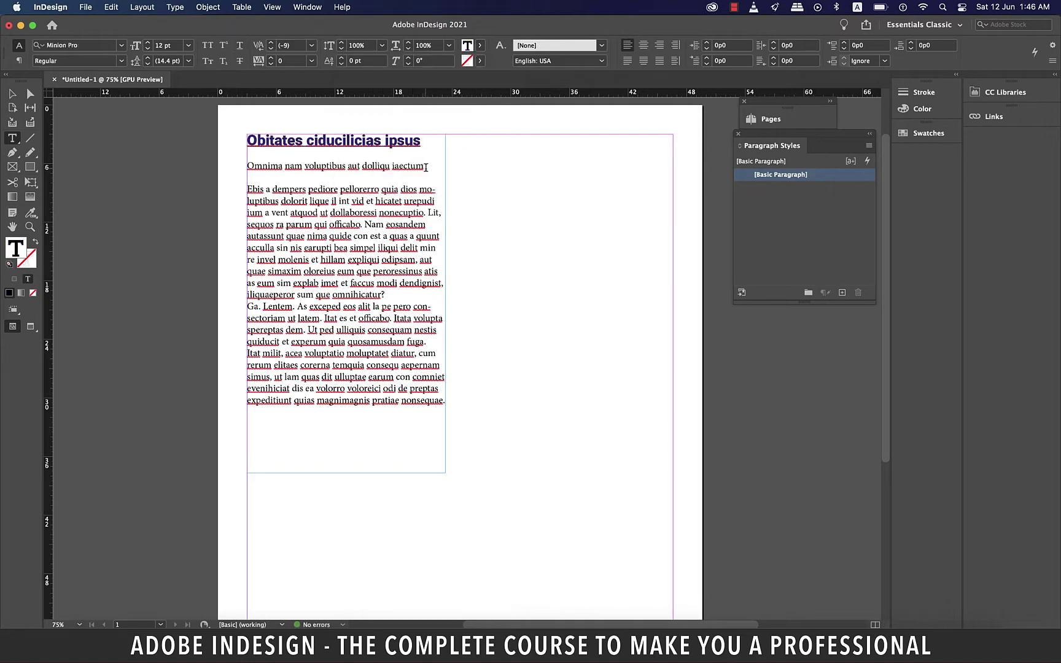
# Set the Omnima sub heading line to Roboto Medium, 14 pt, magenta
pyautogui.moveTo(425, 166); pyautogui.dragTo(241, 166)
pyautogui.click(97, 45)
pyautogui.write('roboto')
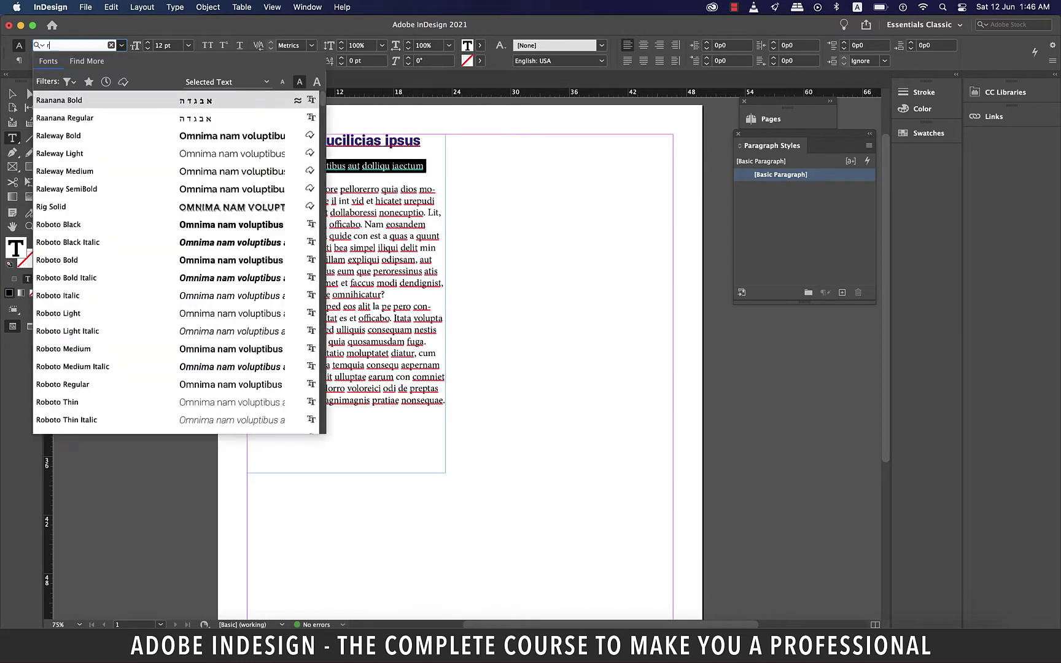
pyautogui.click(80, 225)
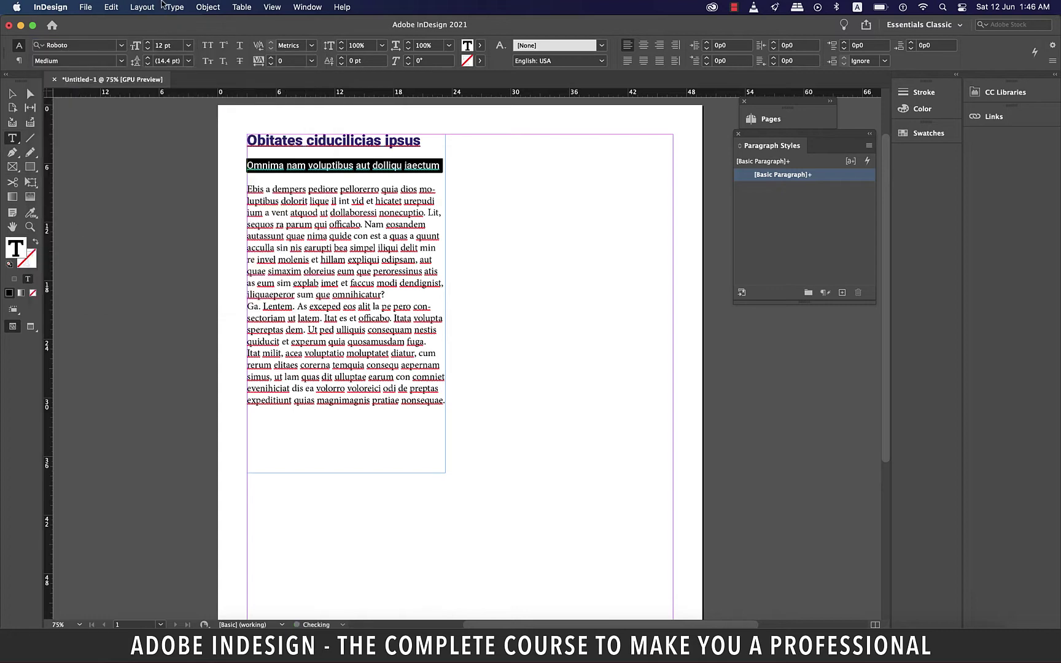
pyautogui.click(189, 46)
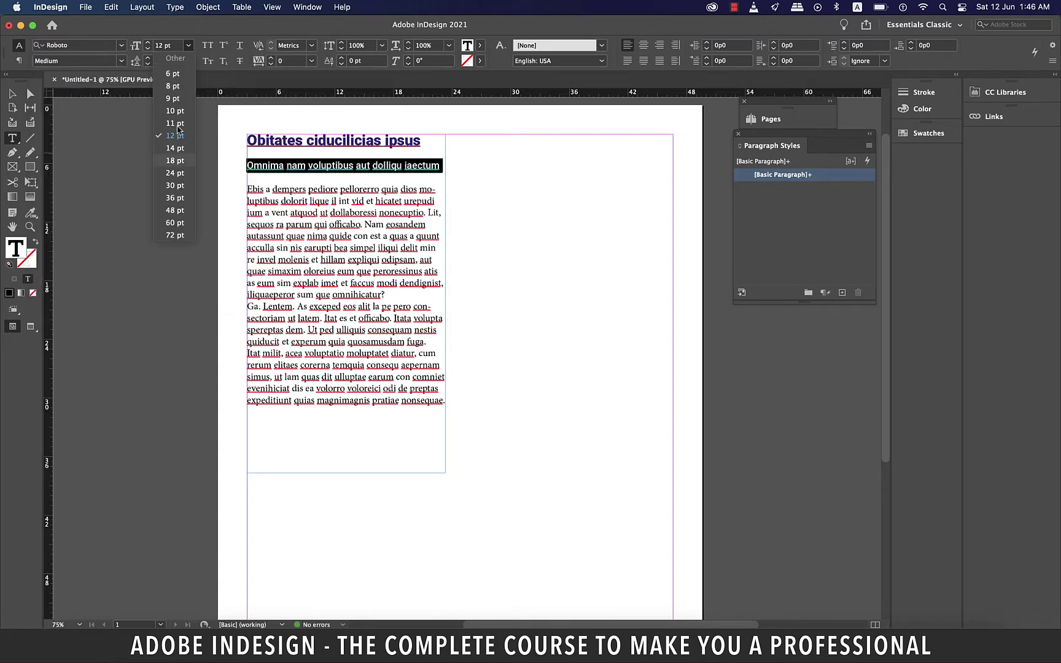
pyautogui.click(174, 148)
pyautogui.click(480, 46)
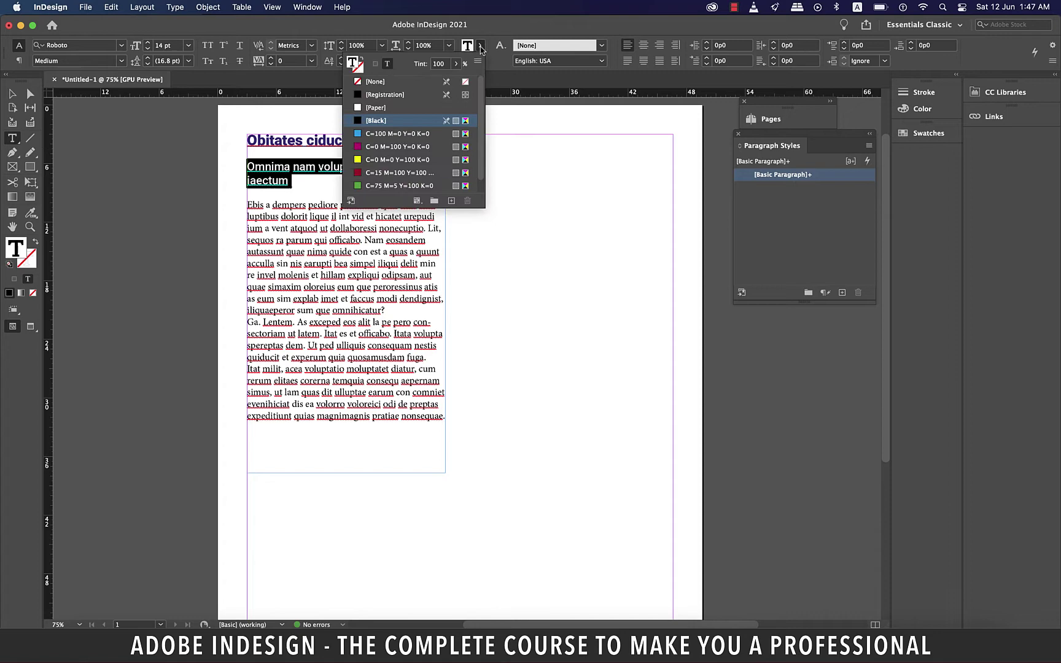
pyautogui.click(393, 146)
# Set the body text from 'Ebis' to 'nonsequae' in Roboto Regular
pyautogui.click(424, 287)
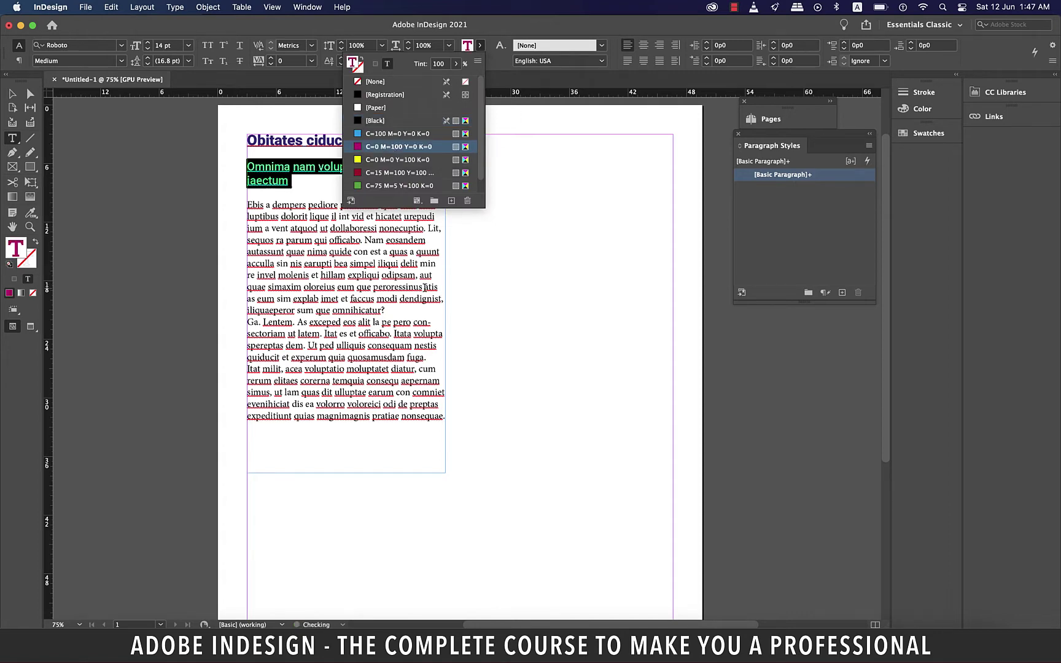
pyautogui.moveTo(246, 204); pyautogui.dragTo(445, 421)
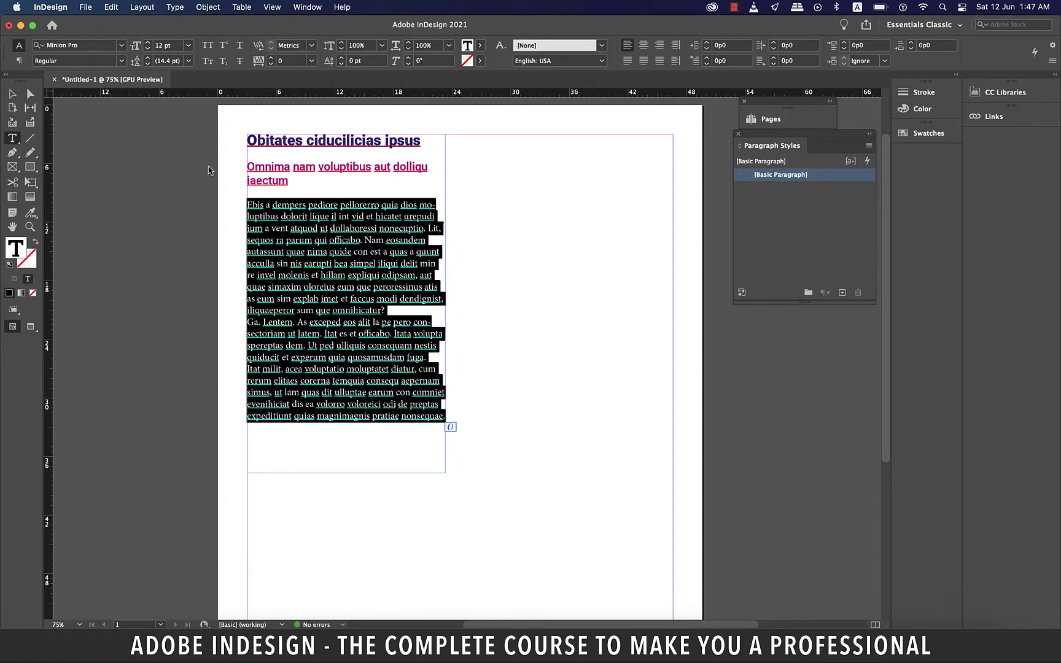
pyautogui.click(92, 49)
pyautogui.write('roboto')
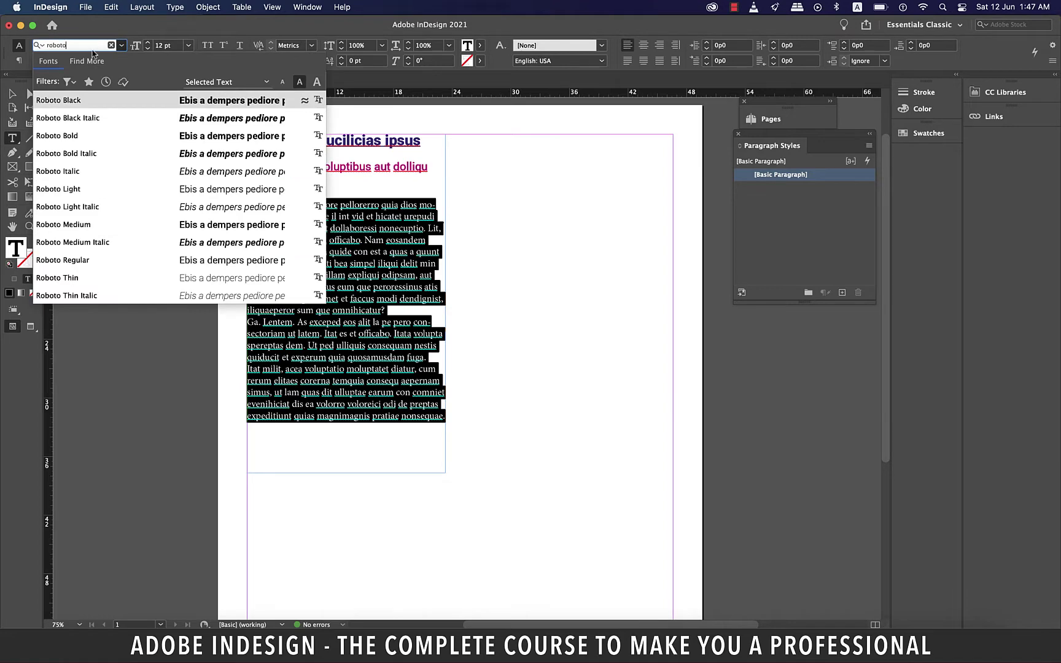
pyautogui.click(81, 262)
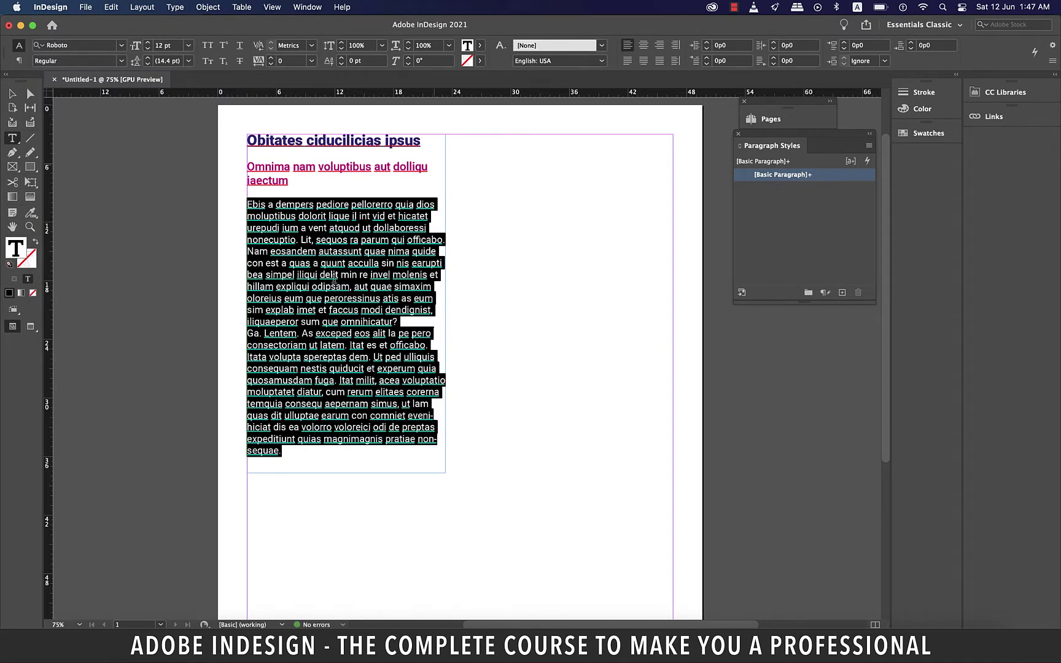
pyautogui.click(375, 281)
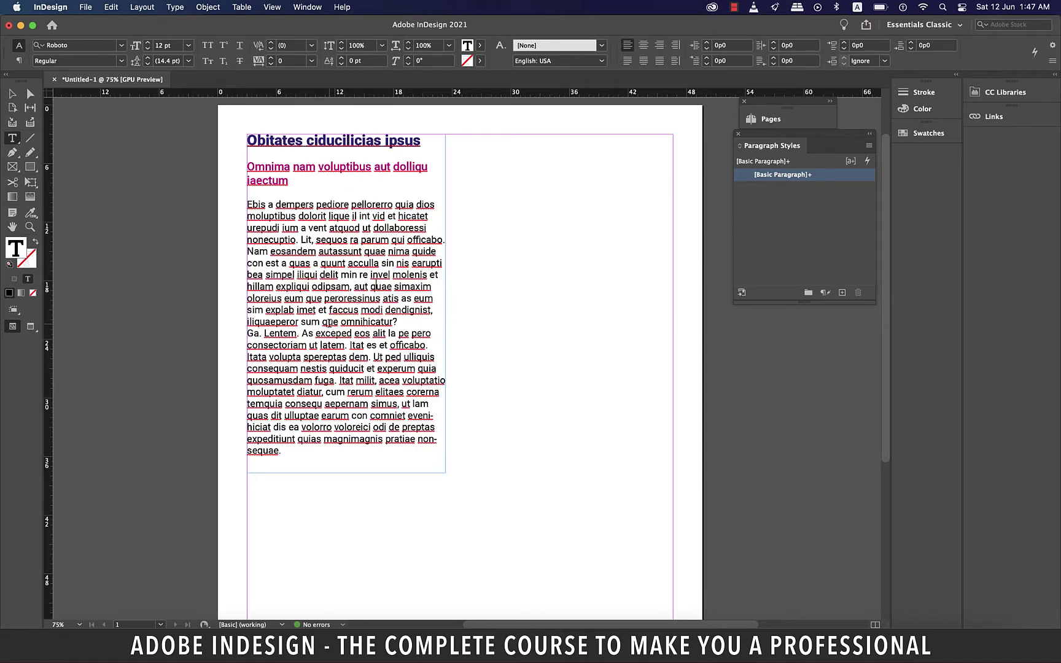
# Save the Roboto Black 18 pt blue headline formatting as a paragraph style named 'heading'
pyautogui.moveTo(423, 141); pyautogui.dragTo(247, 141)
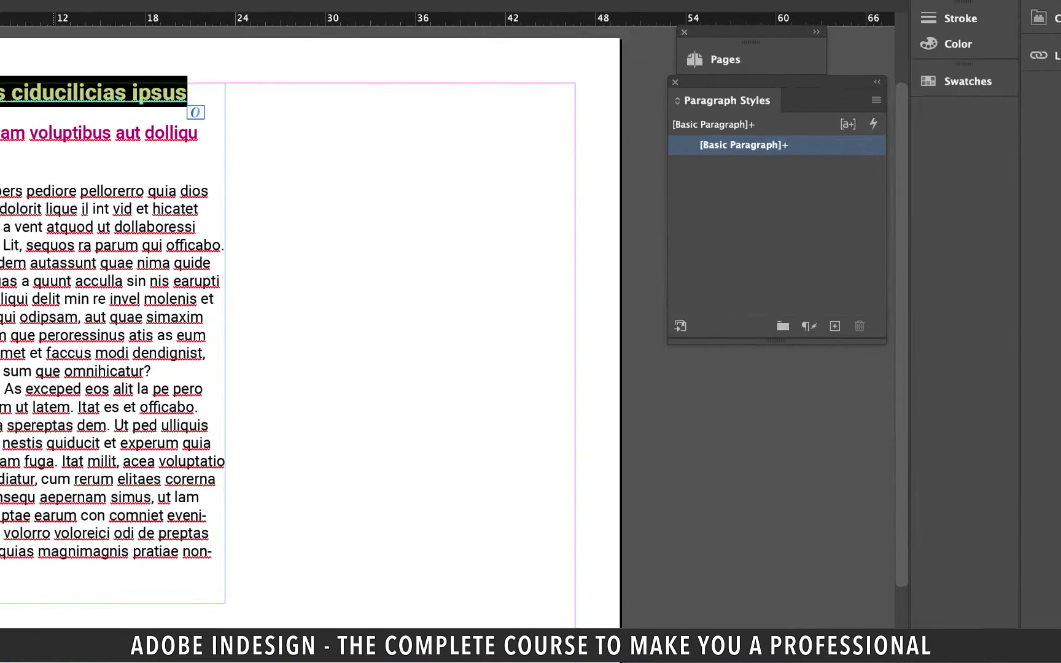
pyautogui.click(829, 361)
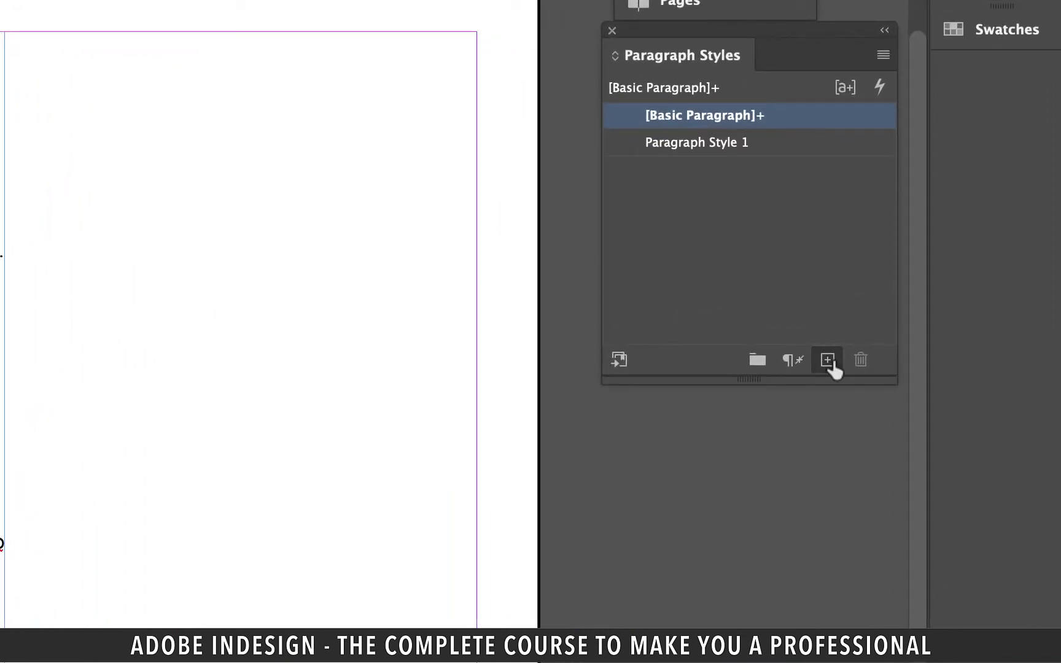
pyautogui.click(706, 145)
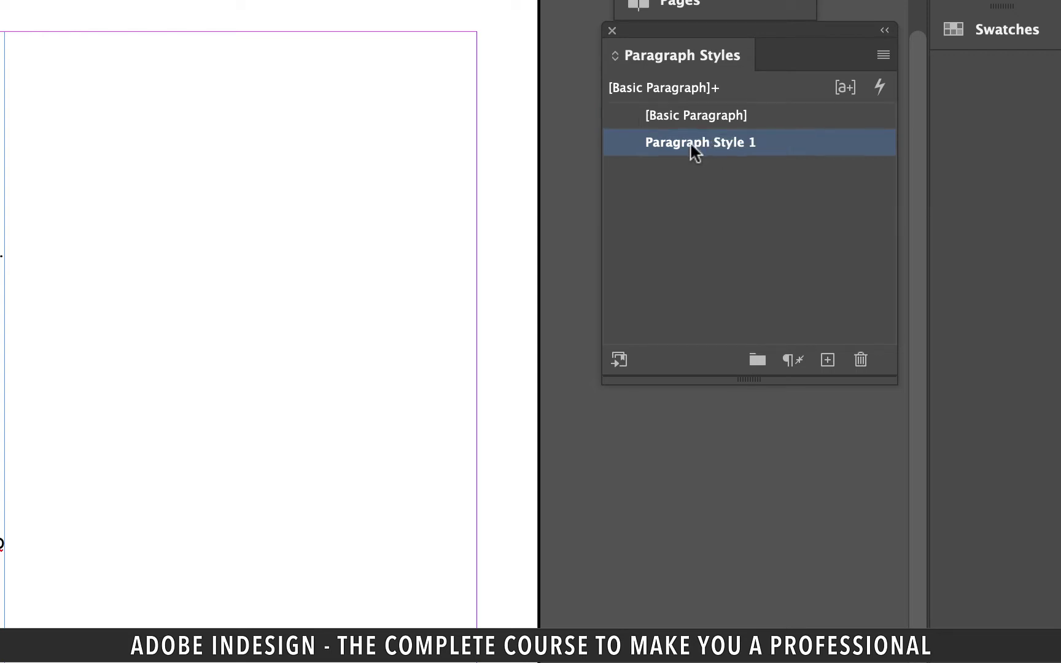
pyautogui.doubleClick(627, 144)
pyautogui.write('heading')
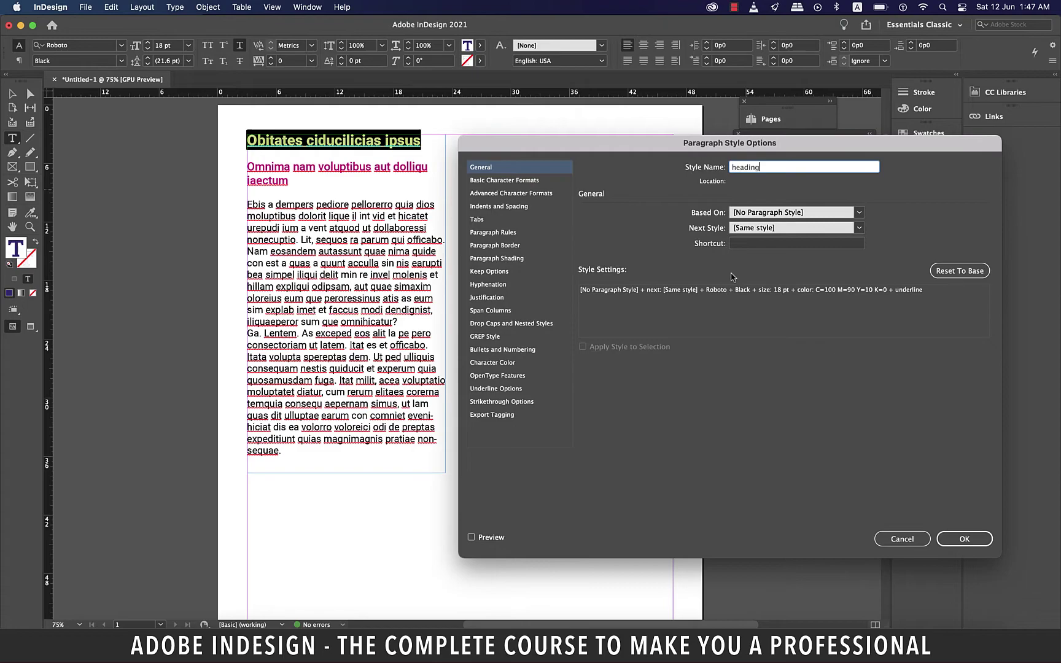
pyautogui.press('Tab')
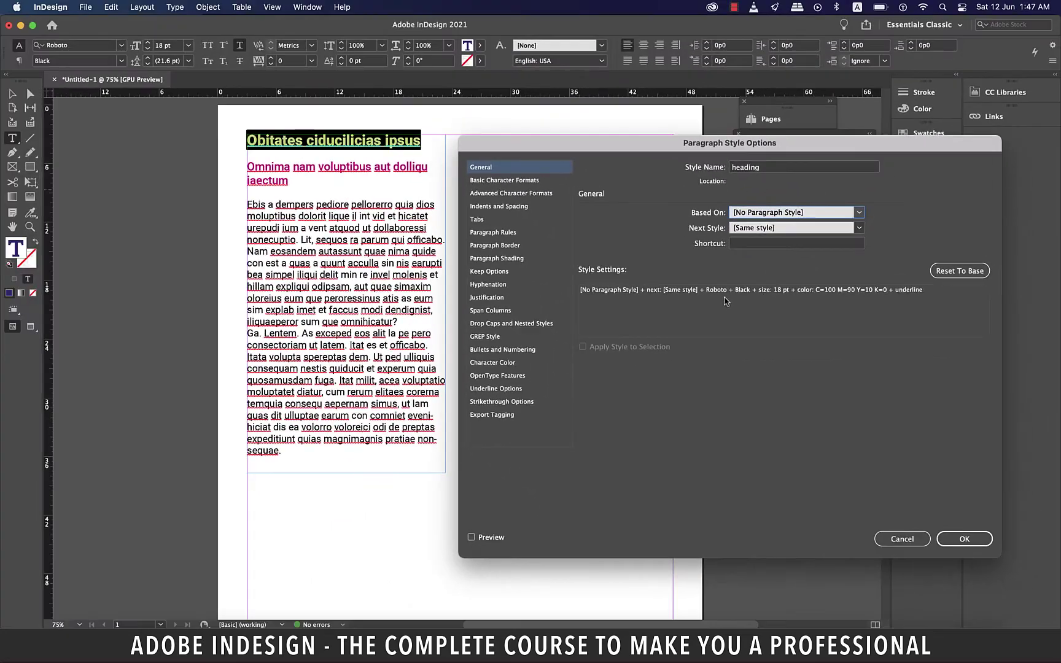
# Confirm 'heading', then create and apply a 'sub heading' style from the Omnima line
pyautogui.click(952, 539)
pyautogui.moveTo(293, 181); pyautogui.dragTo(232, 166)
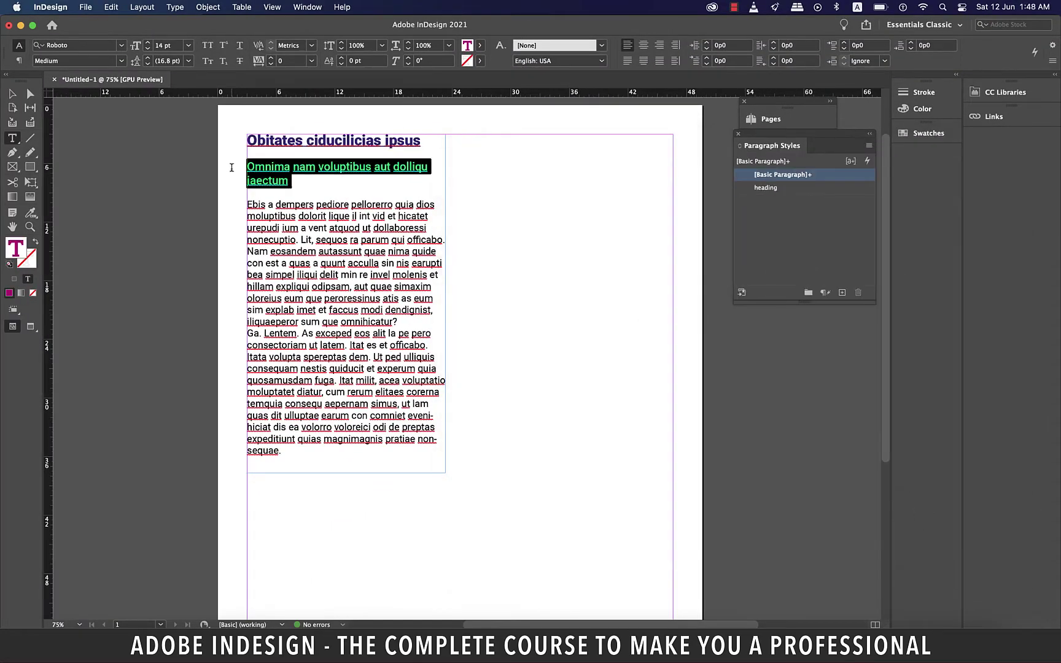
pyautogui.click(844, 297)
pyautogui.click(744, 192)
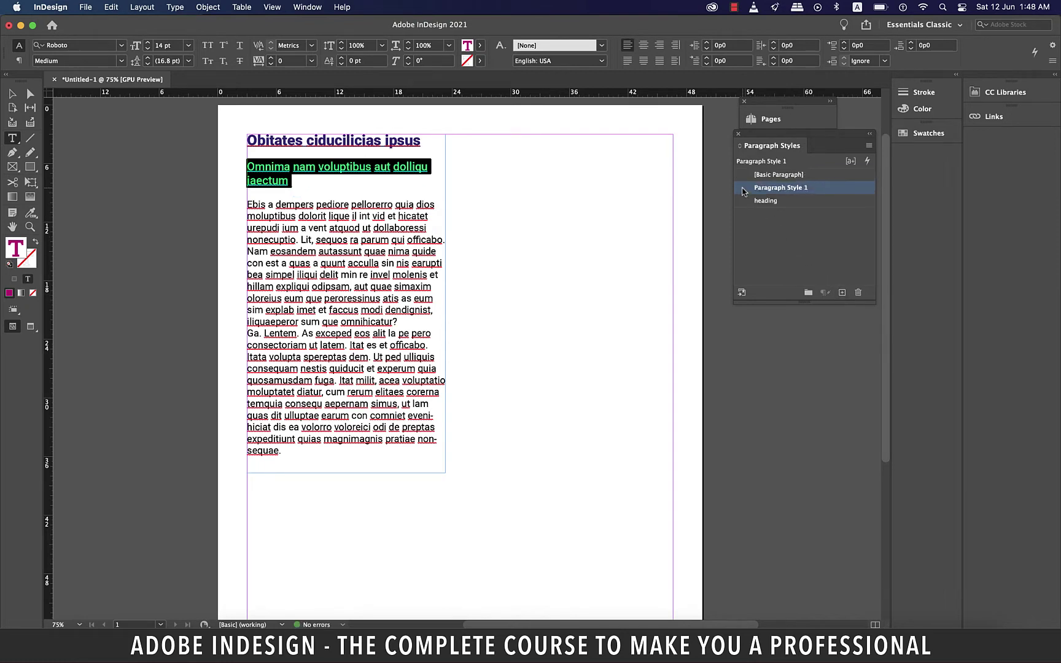
pyautogui.doubleClick(743, 192)
pyautogui.write('sub heading')
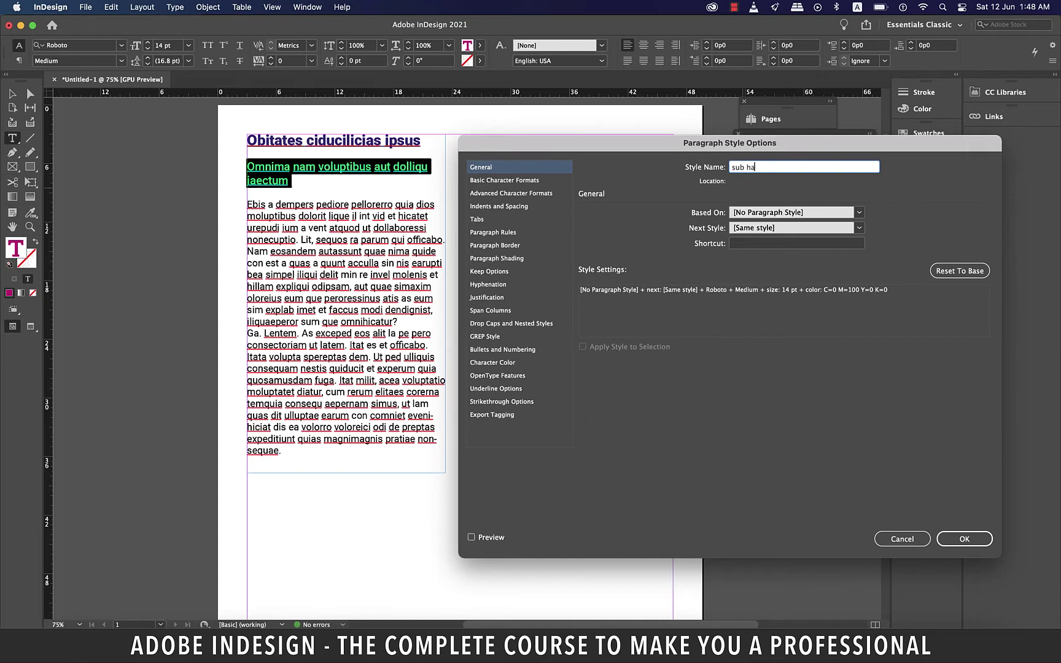
pyautogui.click(965, 538)
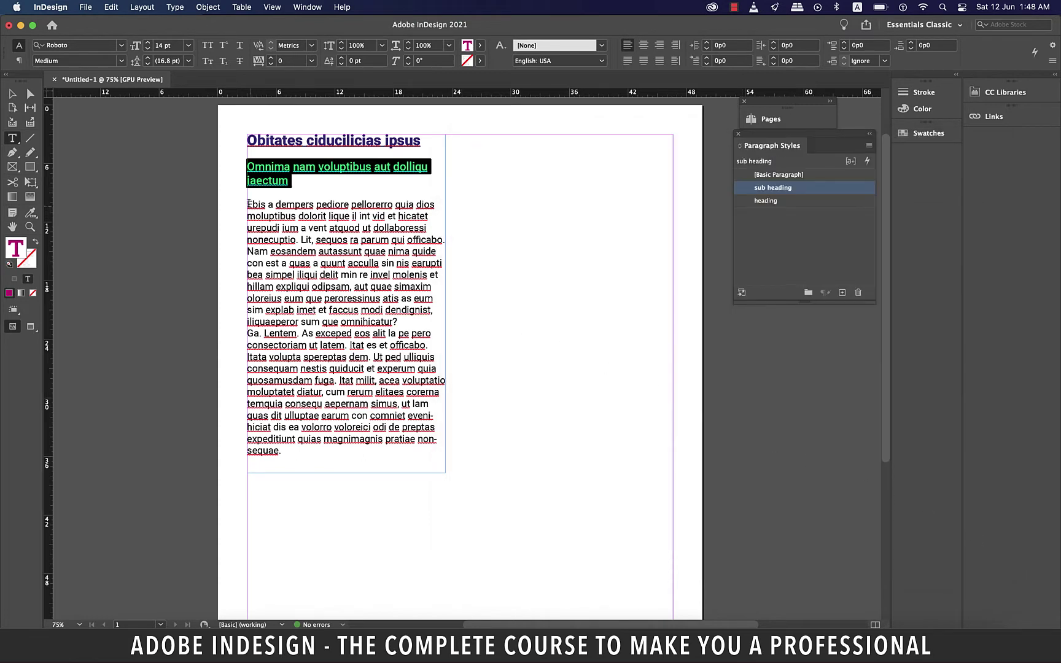
# Create and apply a 'text' style from the body copy, then deselect and choose heading
pyautogui.moveTo(246, 205); pyautogui.dragTo(331, 458)
pyautogui.click(841, 292)
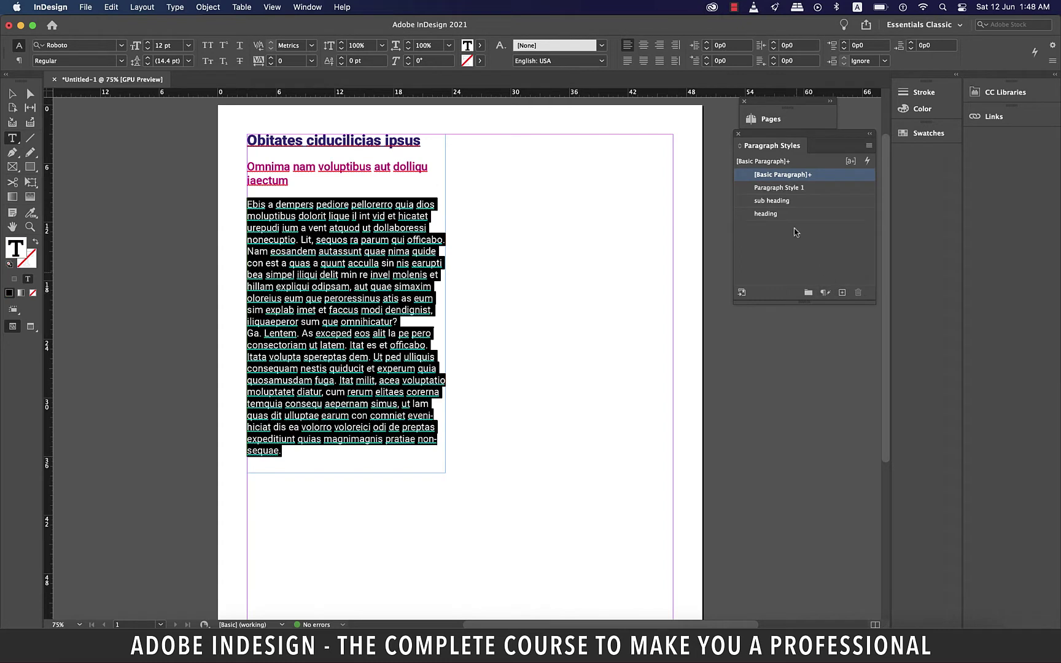
pyautogui.click(766, 191)
pyautogui.doubleClick(767, 188)
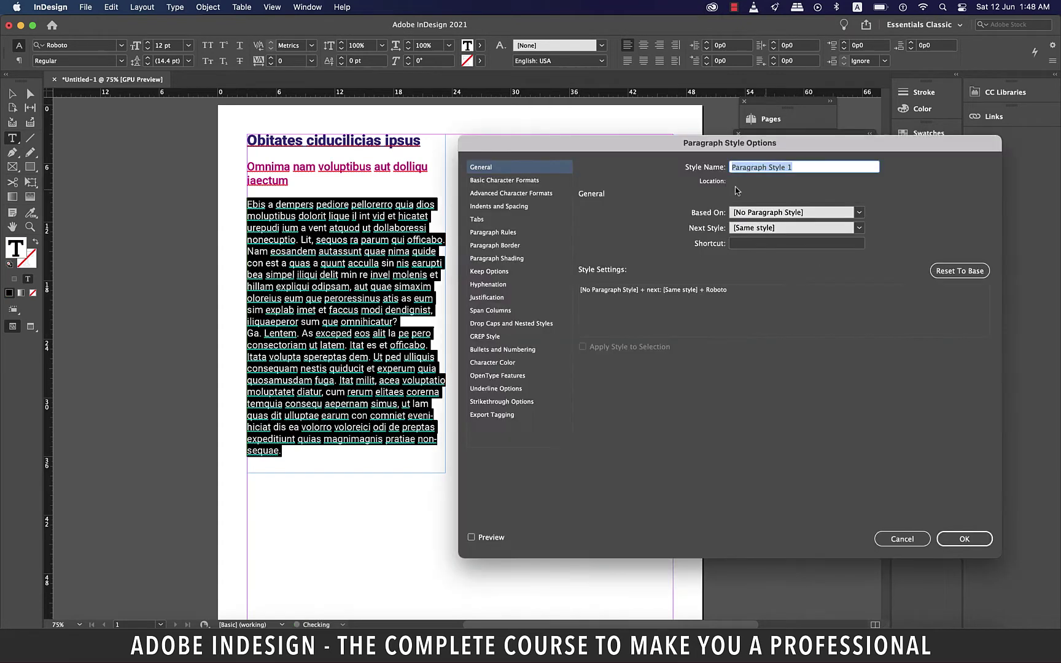
pyautogui.write('text')
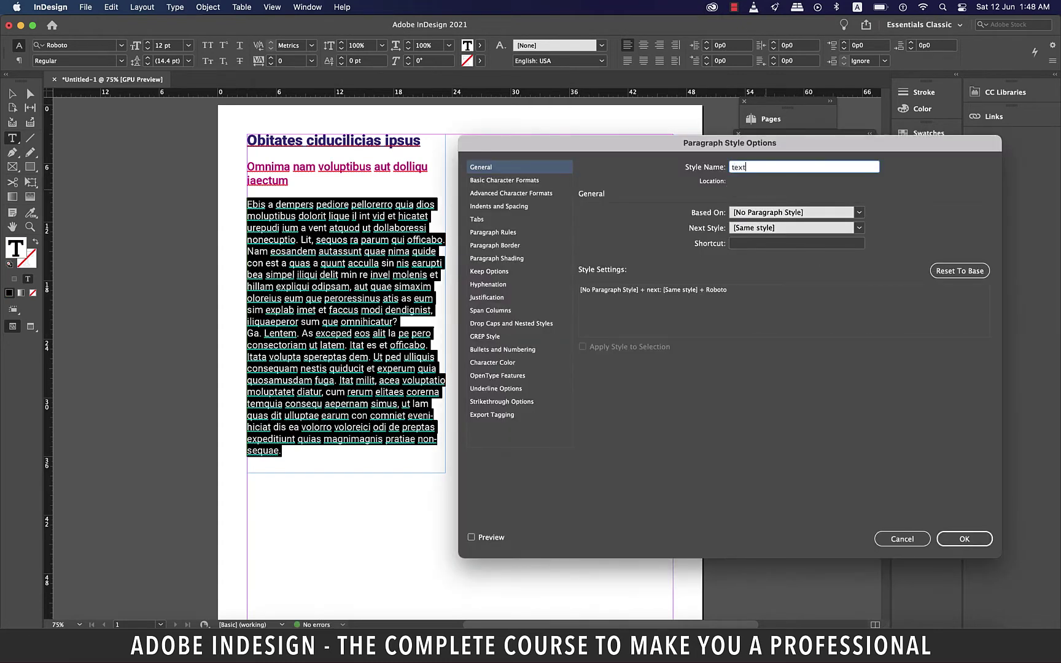
pyautogui.click(962, 539)
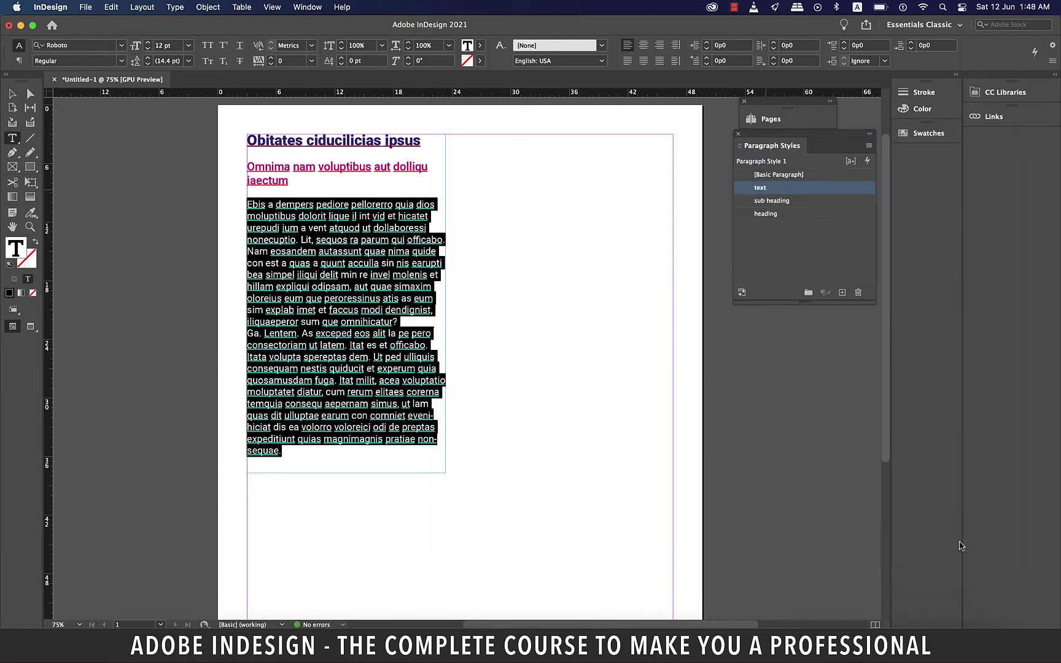
pyautogui.click(647, 329)
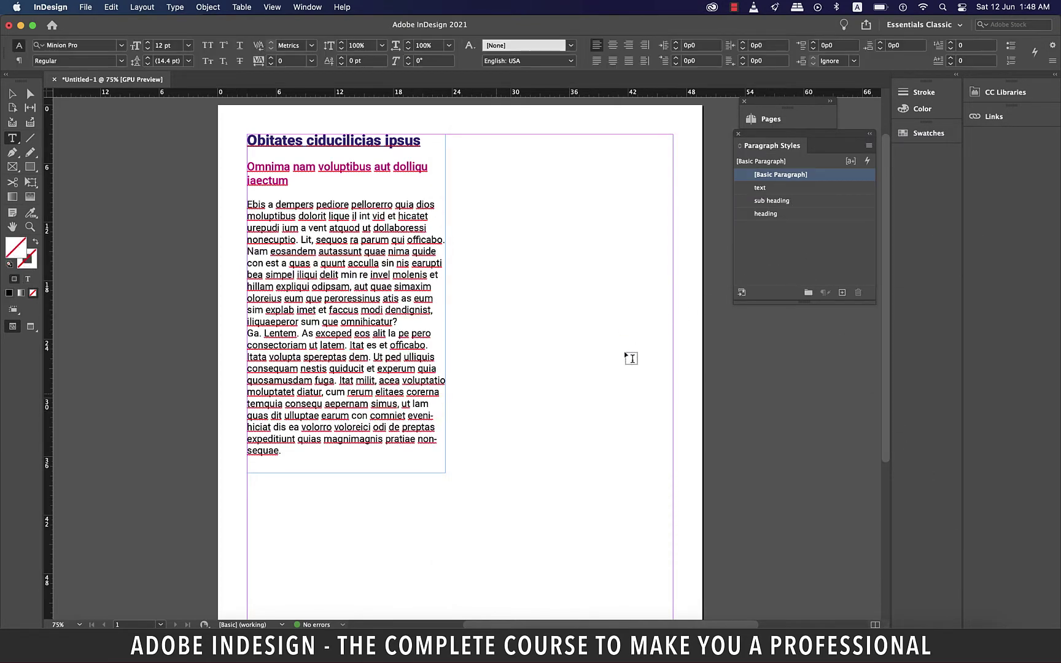
pyautogui.click(794, 187)
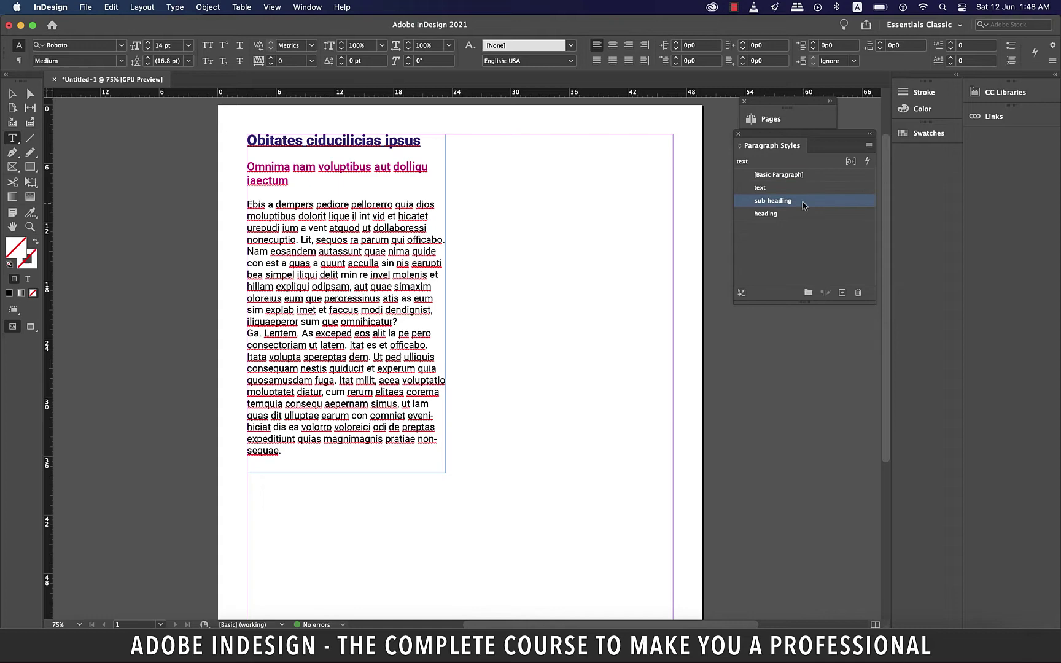
# Draw a second frame right of the first, fill it with placeholder text, apply [Basic Paragraph]
pyautogui.click(802, 214)
pyautogui.moveTo(441, 125); pyautogui.dragTo(660, 466)
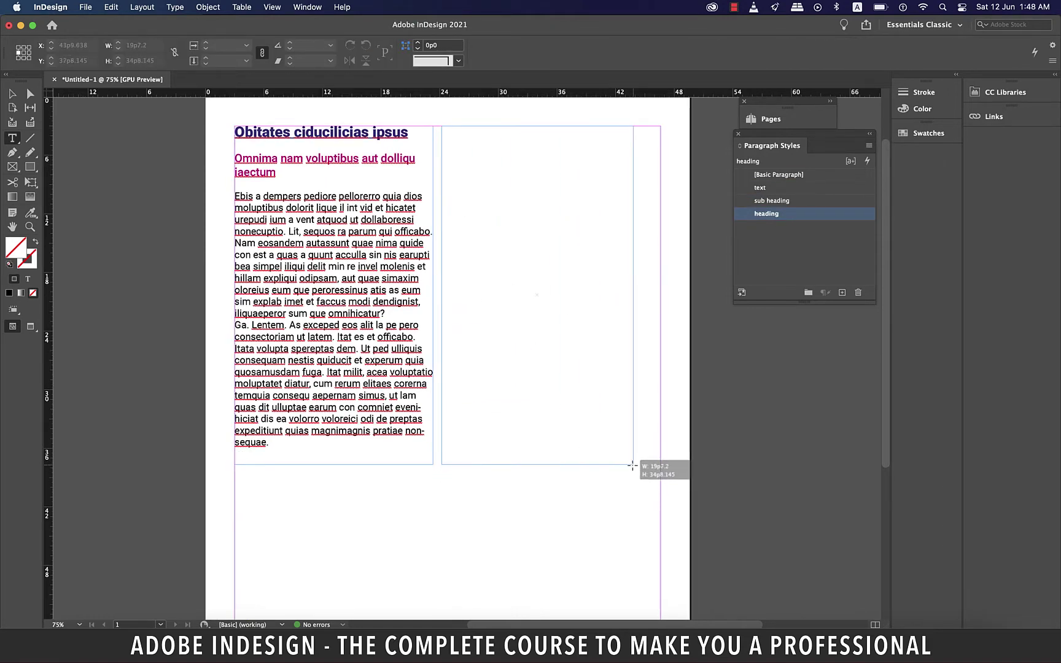
pyautogui.rightClick(660, 466)
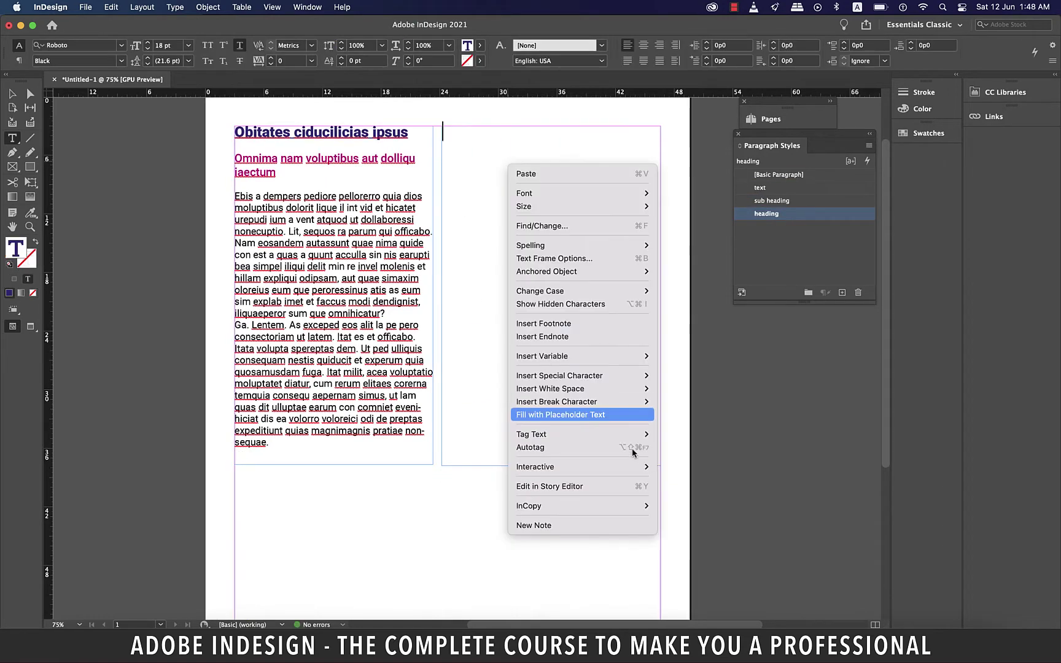
pyautogui.click(574, 413)
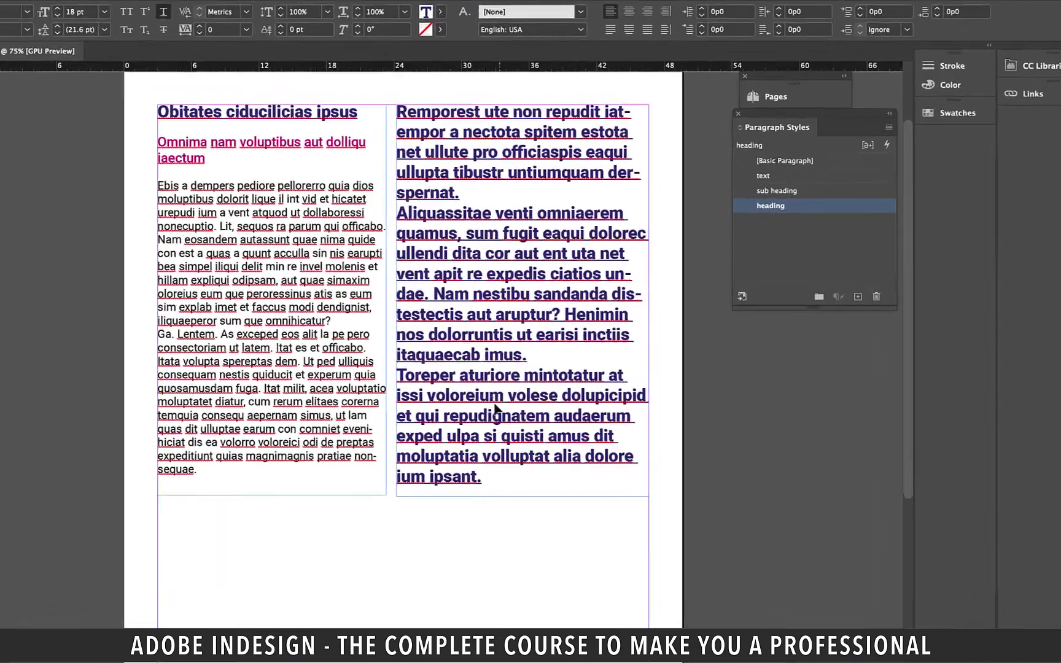
pyautogui.press('super+a')
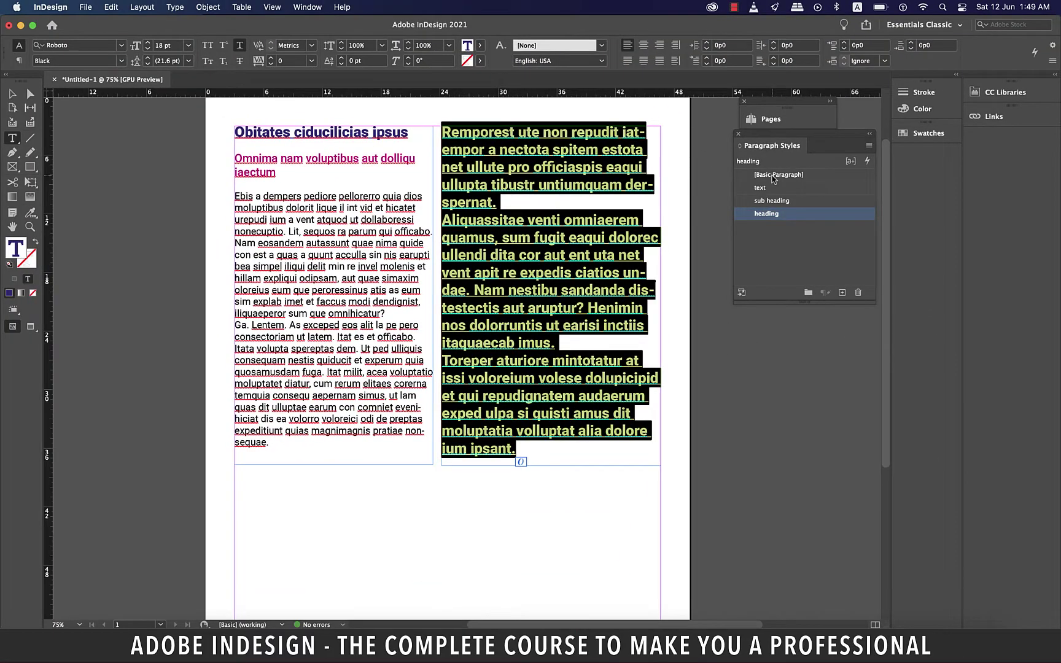
pyautogui.click(774, 175)
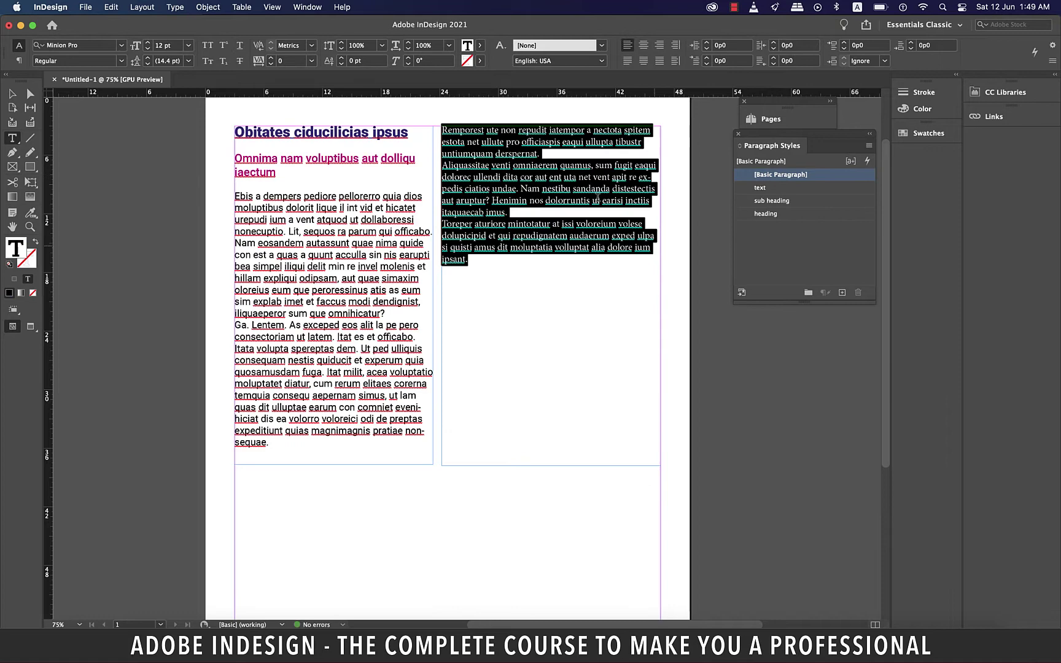
pyautogui.click(548, 201)
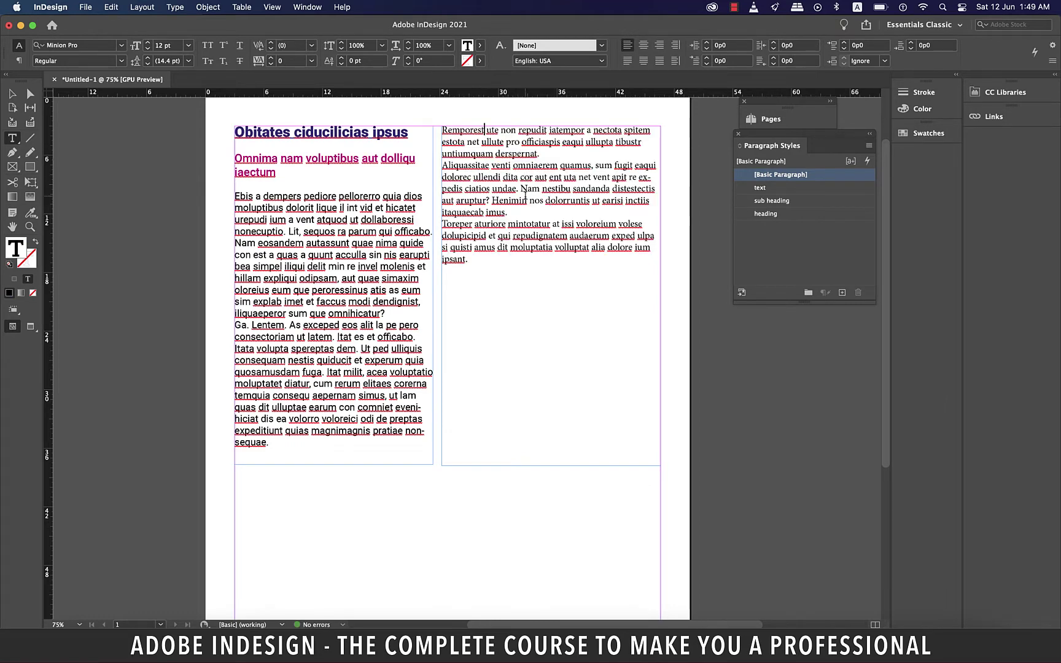
# Break the text after 'Remporest' and 'net', and apply the heading style to Remporest
pyautogui.press('Return')
pyautogui.press('Return')
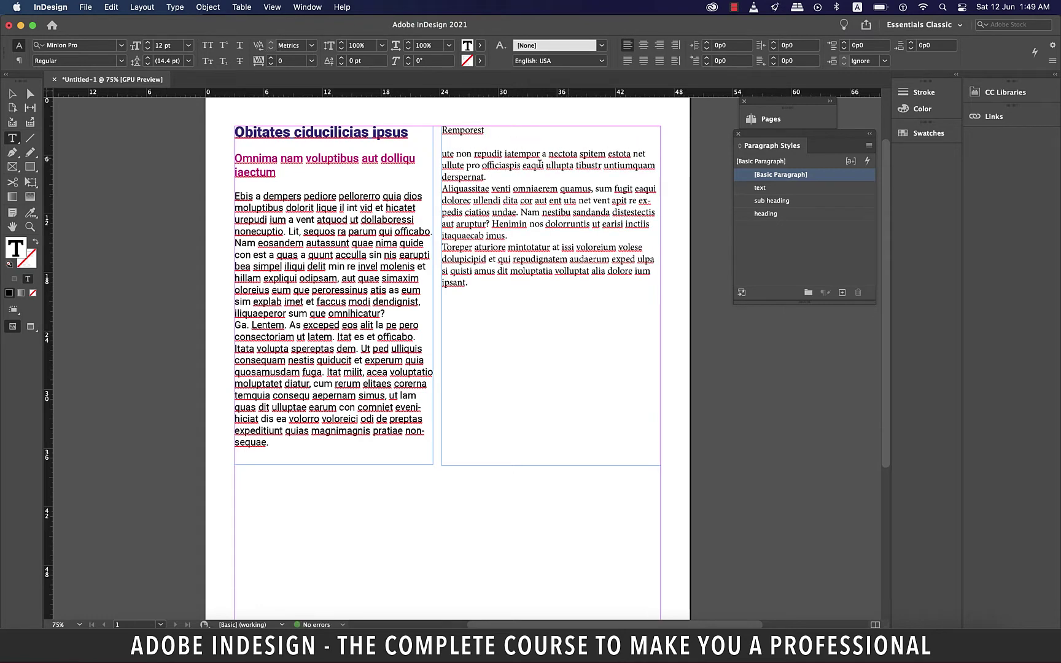
pyautogui.click(647, 153)
pyautogui.press('Return')
pyautogui.press('Return')
pyautogui.press('Return')
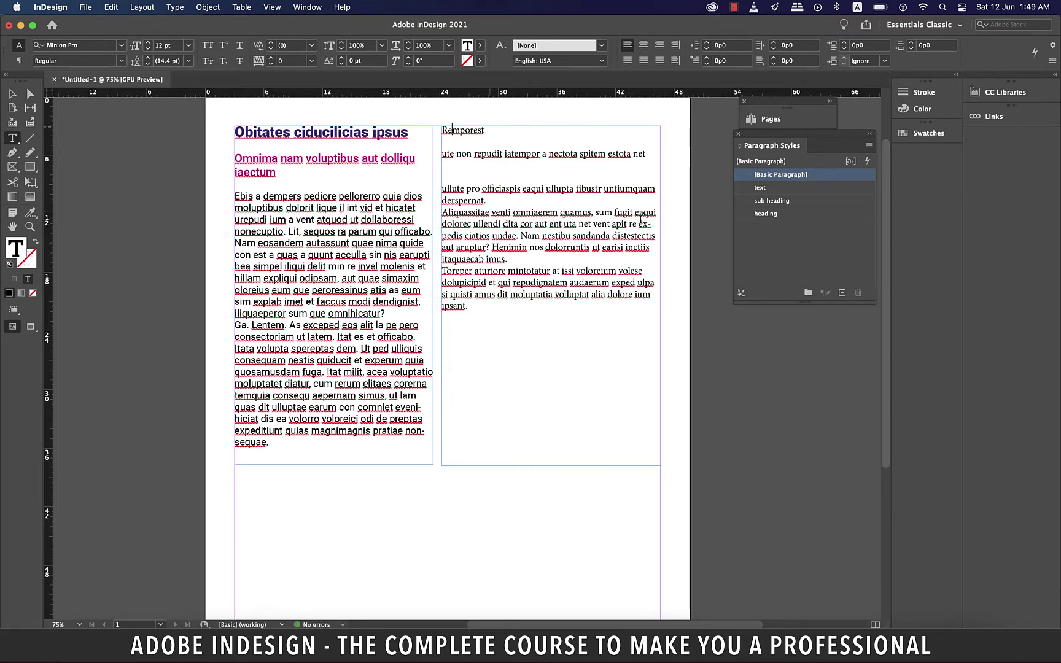
pyautogui.click(766, 214)
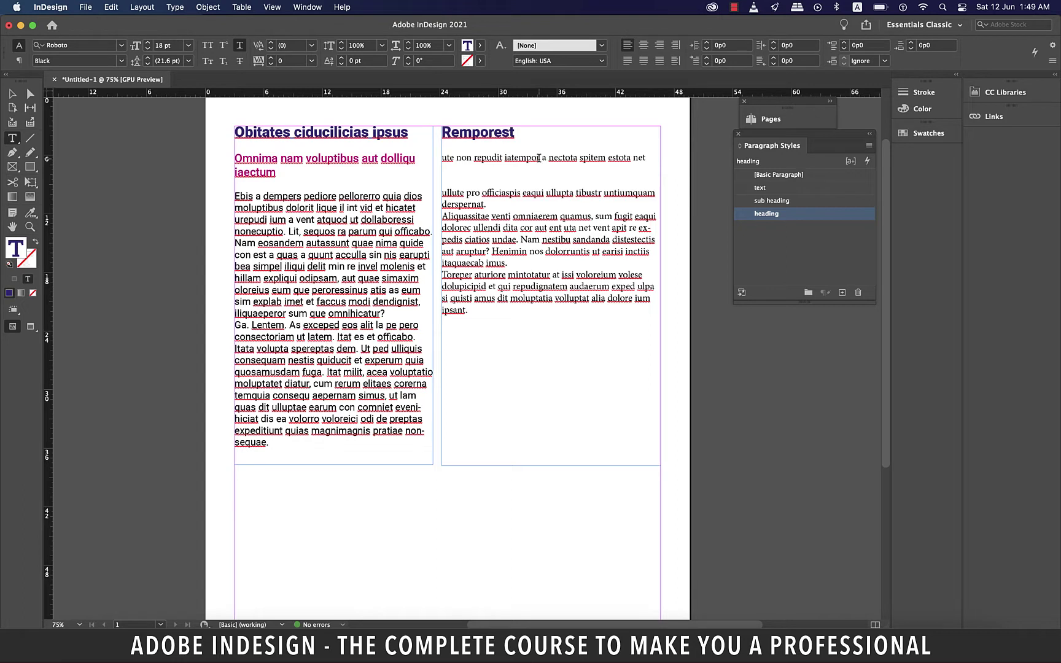
# Apply sub heading to the 'ute non' paragraph and text to all body paragraphs
pyautogui.click(558, 172)
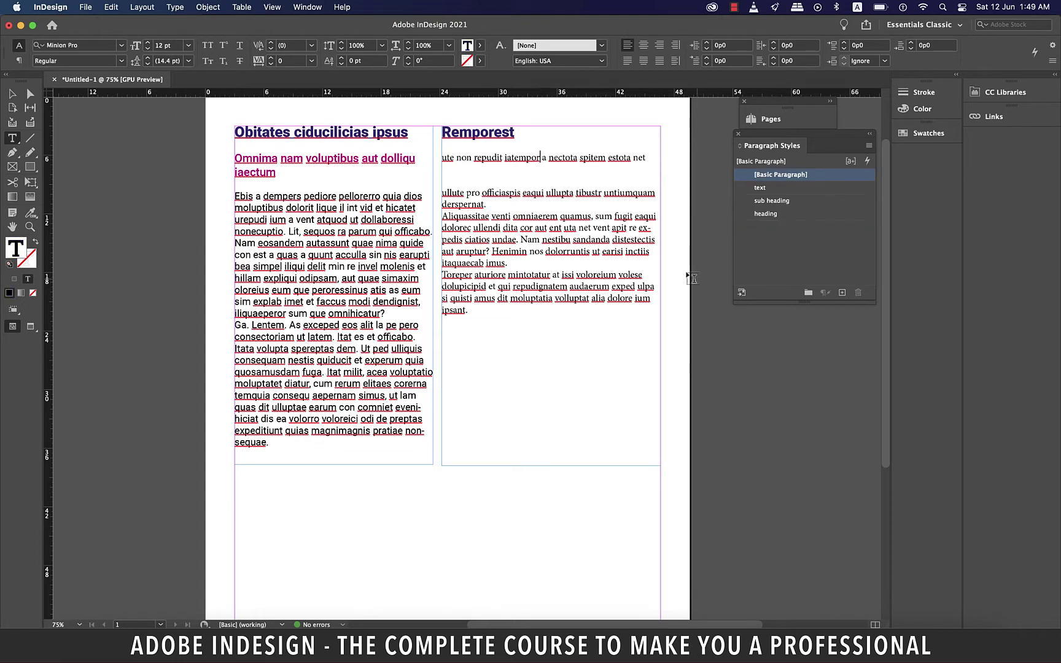
pyautogui.click(777, 200)
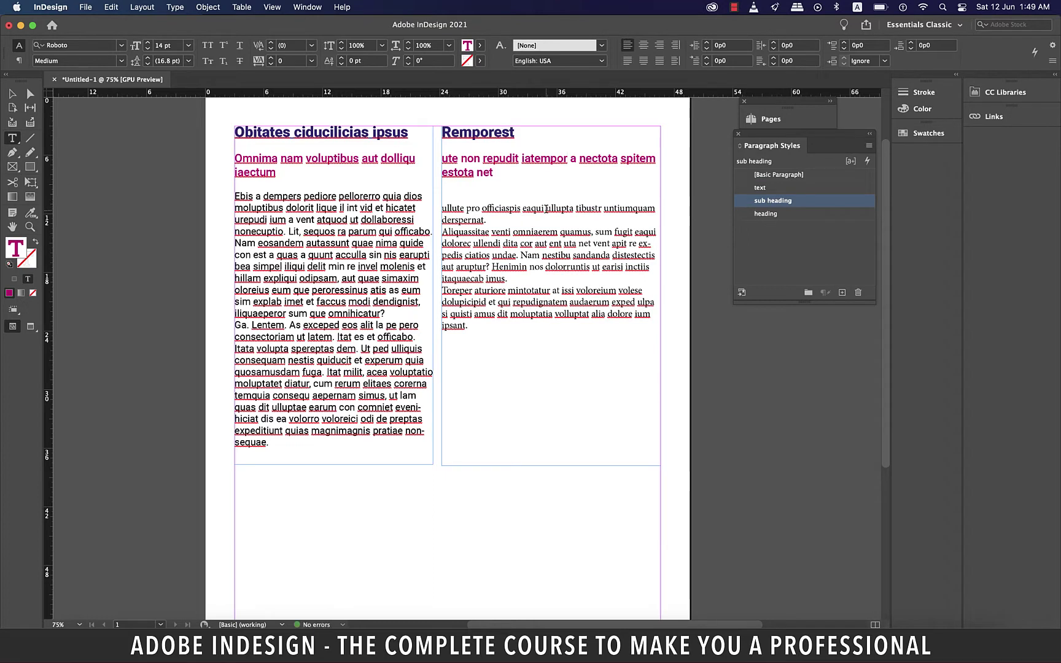
pyautogui.click(545, 208)
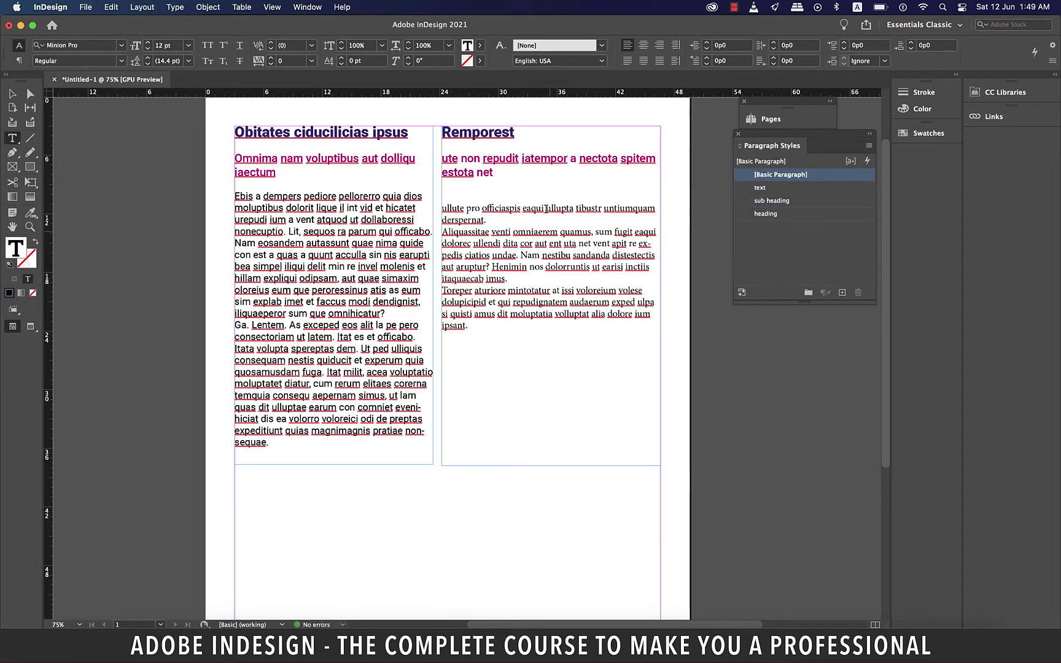
pyautogui.click(765, 190)
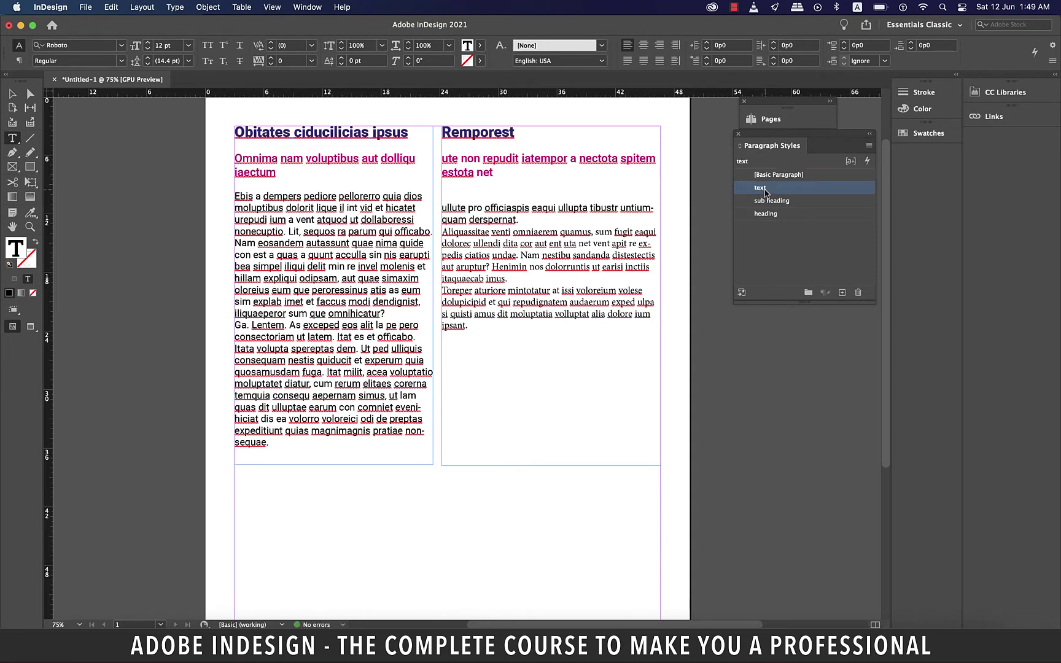
pyautogui.hotkey('ctrl', 'z')
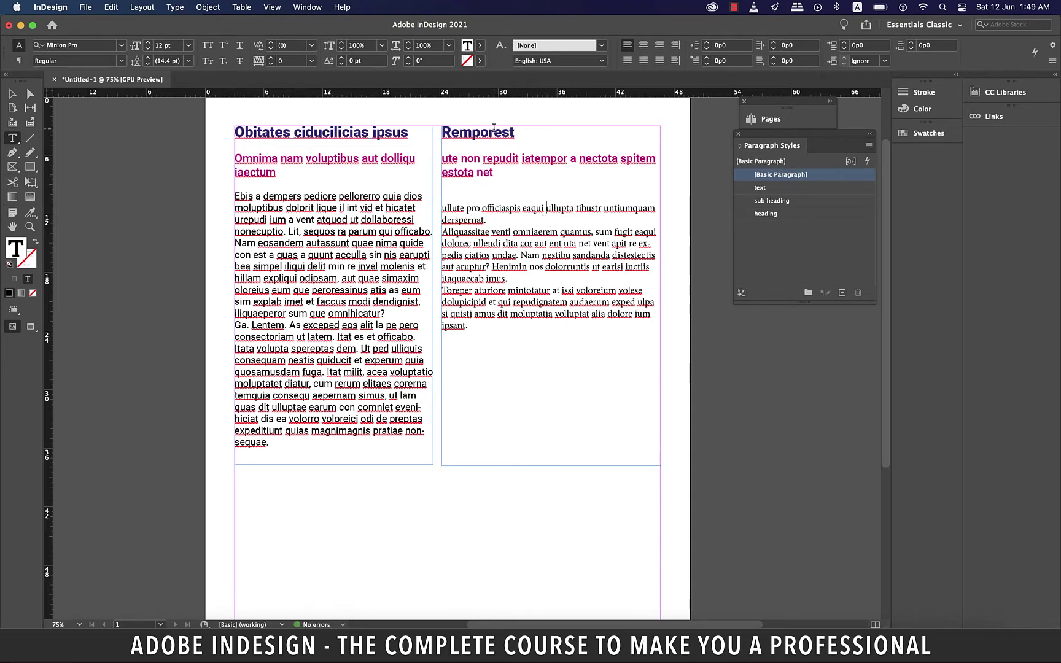
pyautogui.moveTo(469, 326); pyautogui.dragTo(505, 216)
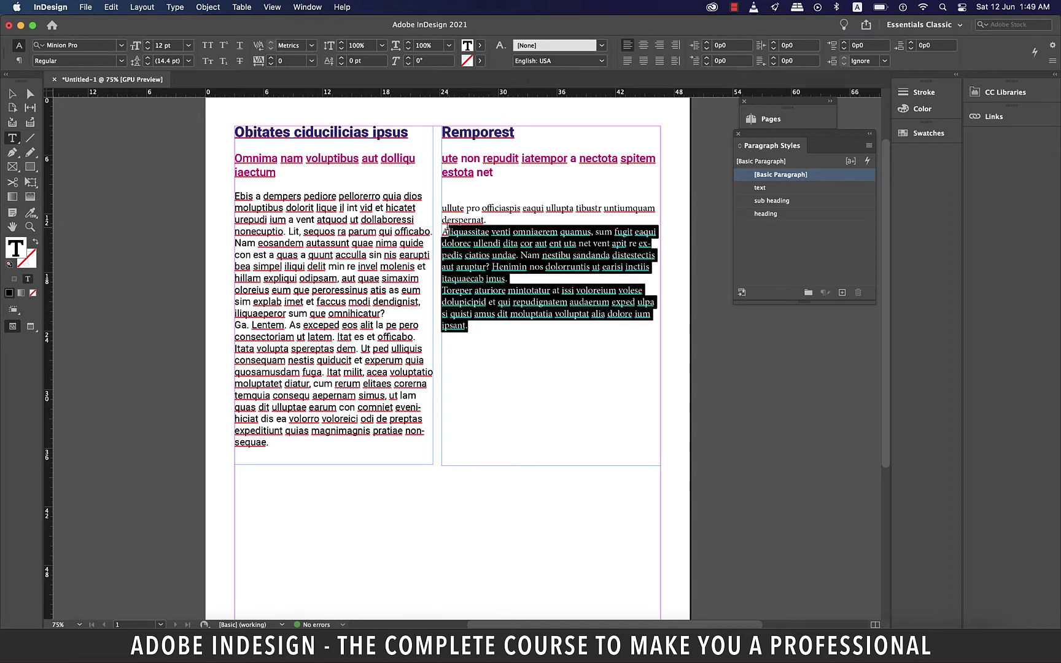
pyautogui.click(761, 188)
pyautogui.click(577, 363)
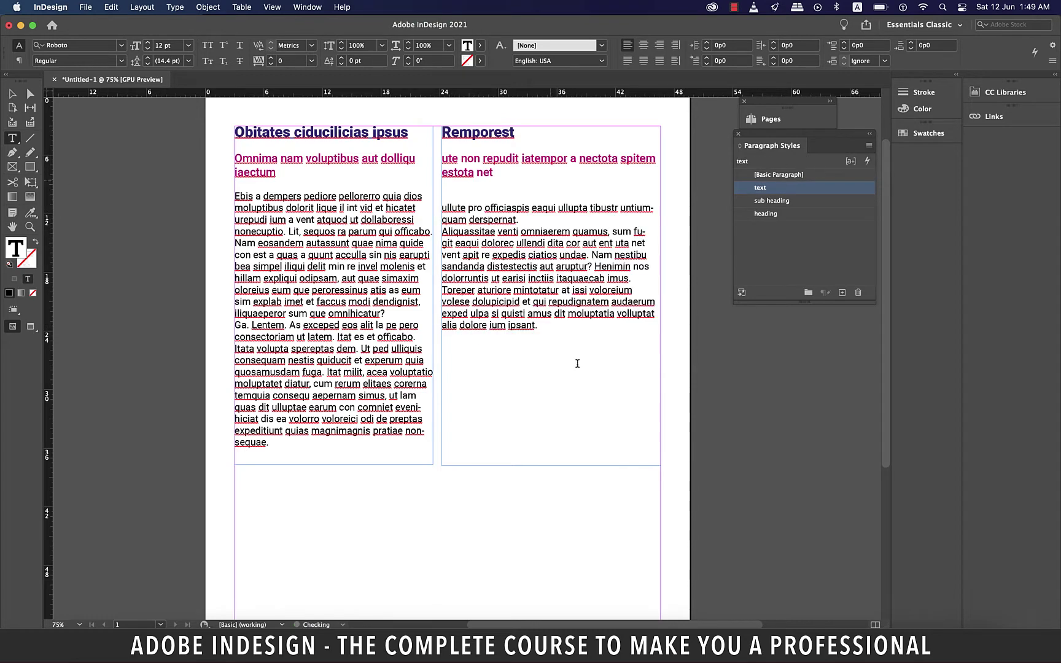
# Delete both text frames from the page
pyautogui.press('Escape')
pyautogui.press('Delete')
pyautogui.click(431, 464)
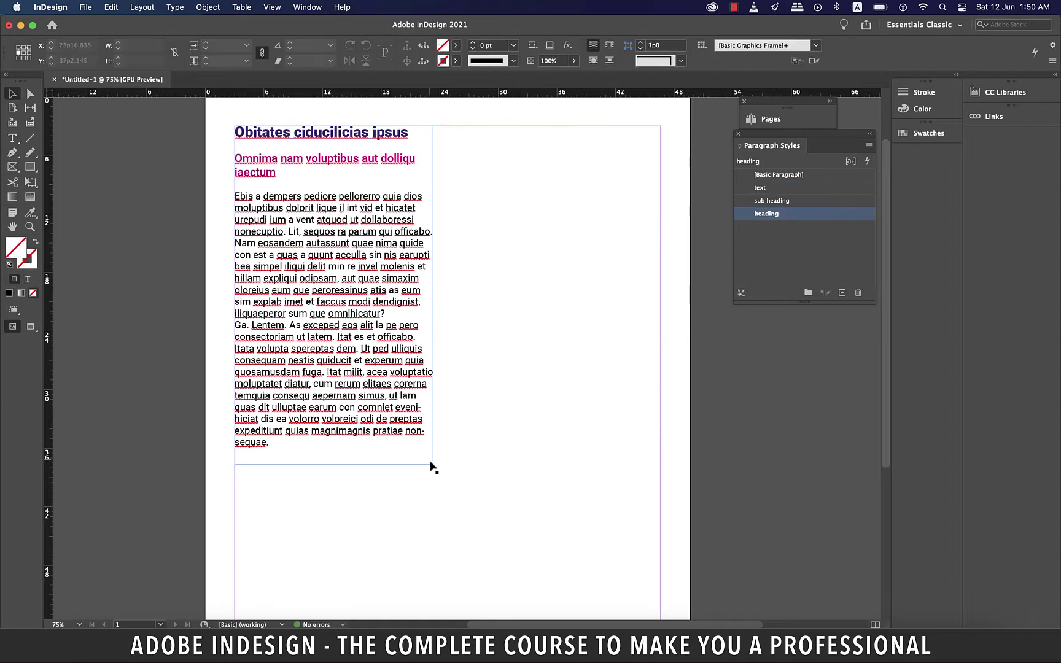
pyautogui.press('Delete')
# Delete the text, sub heading and heading paragraph styles
pyautogui.press('t')
pyautogui.click(760, 187)
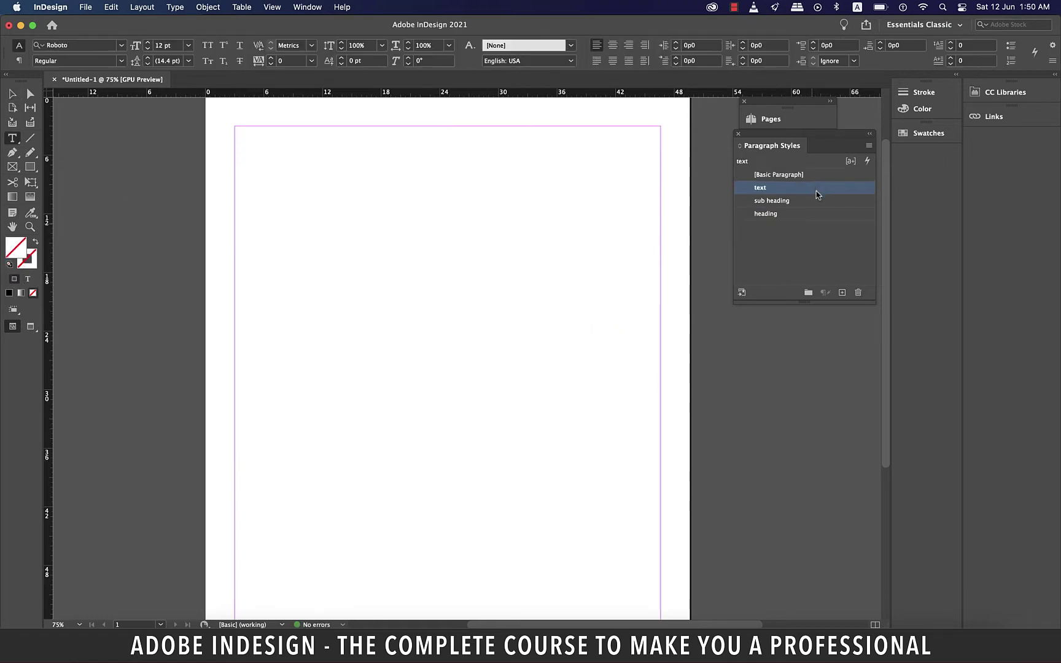
pyautogui.keyDown('shift'); pyautogui.click(814, 215); pyautogui.keyUp('shift')
pyautogui.click(858, 293)
# Draw a new frame on the page's left half and fill it with placeholder text
pyautogui.moveTo(235, 126); pyautogui.dragTo(455, 508)
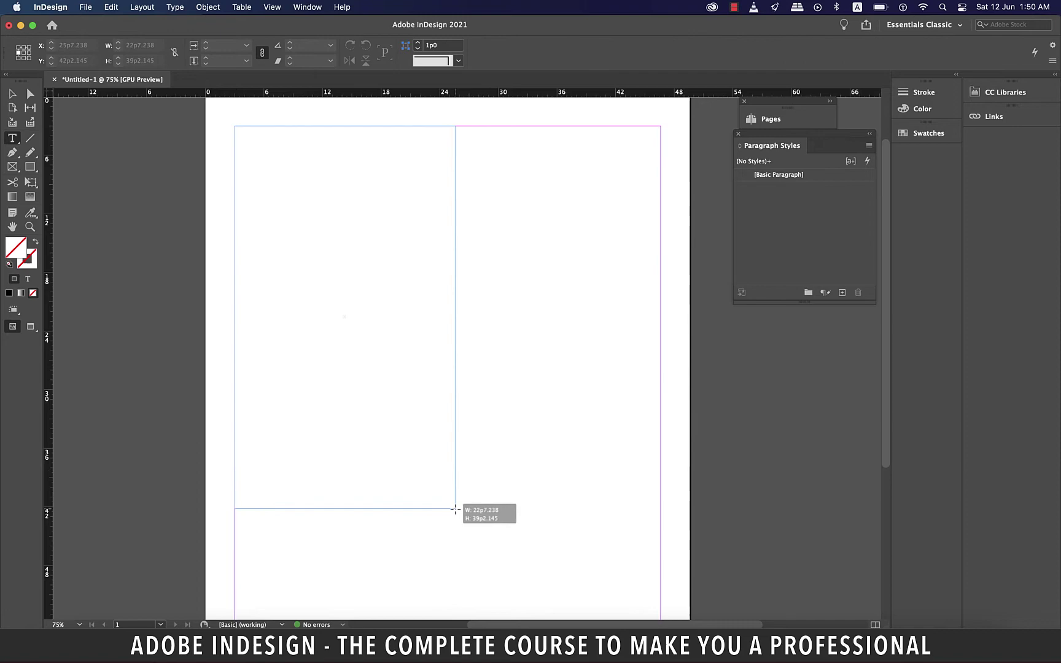
pyautogui.rightClick(309, 149)
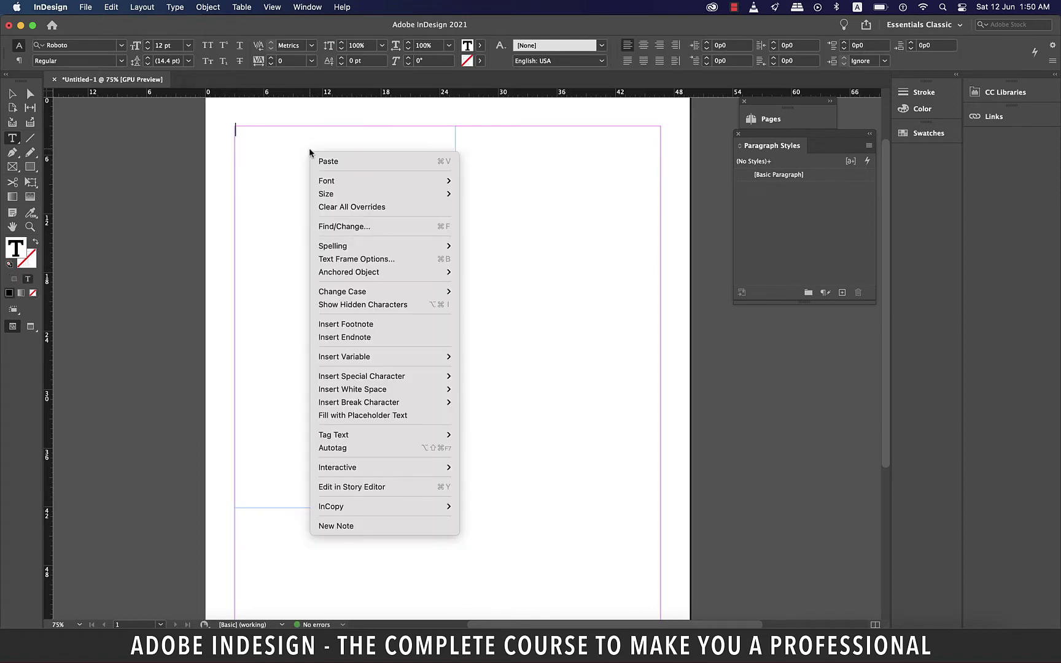
pyautogui.click(362, 415)
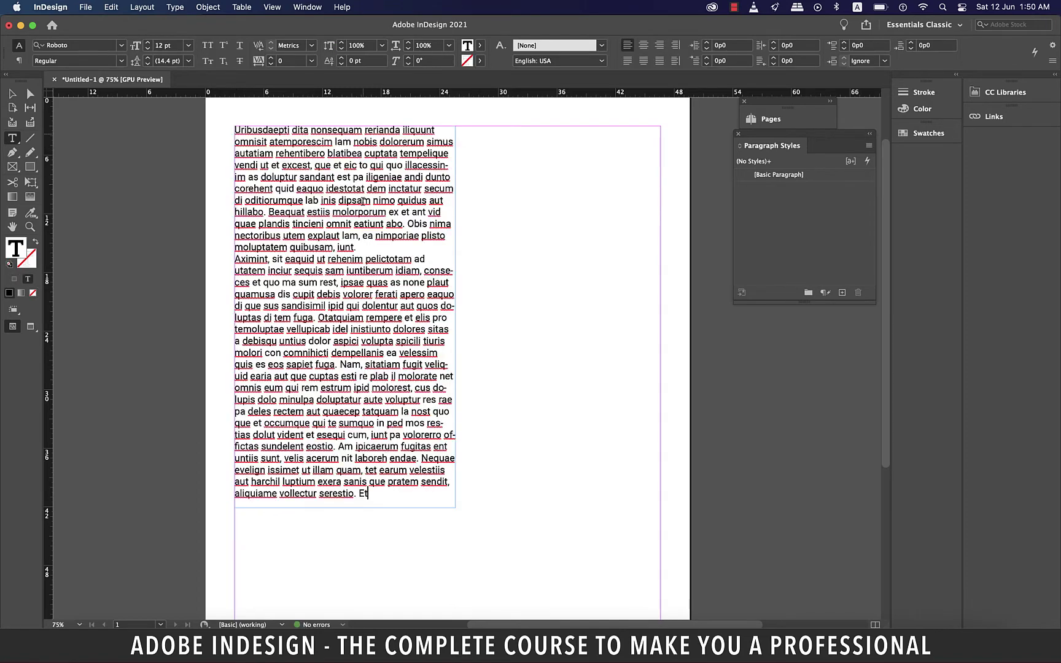
# Split two short opening lines, capitalise 'Dolorerum', and delete the last lines so text fits
pyautogui.click(236, 153)
pyautogui.press('Delete')
pyautogui.press('Delete')
pyautogui.write('R')
pyautogui.click(452, 154)
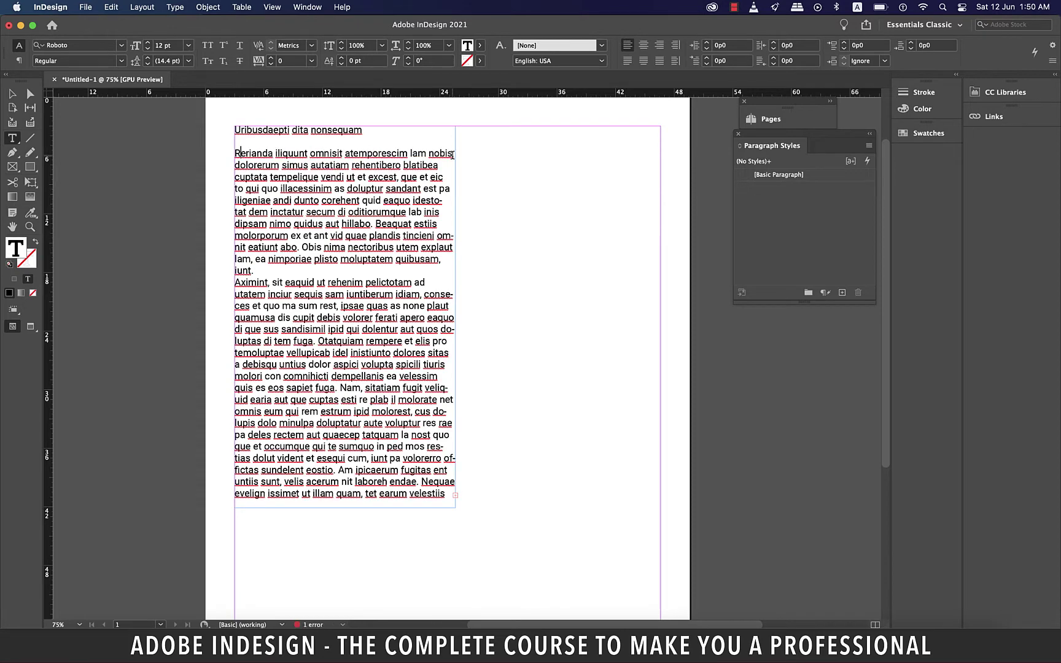
pyautogui.press('Return')
pyautogui.press('Return')
pyautogui.press('Delete')
pyautogui.write('D')
pyautogui.moveTo(235, 442); pyautogui.dragTo(558, 500)
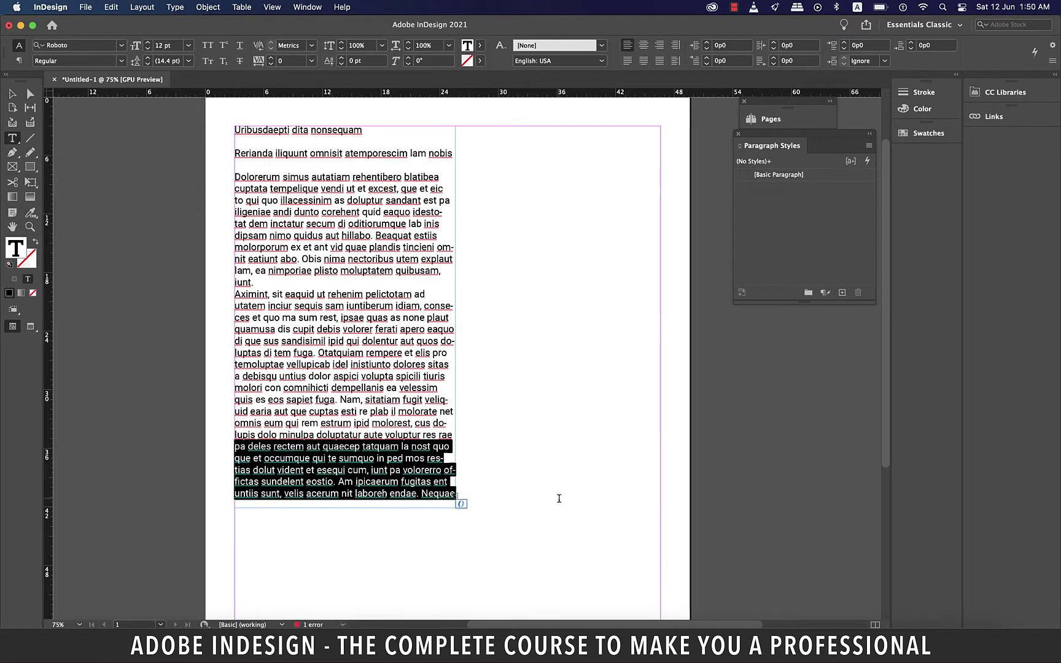
pyautogui.press('BackSpace')
pyautogui.press('BackSpace')
pyautogui.press('BackSpace')
pyautogui.press('BackSpace')
pyautogui.click(11, 94)
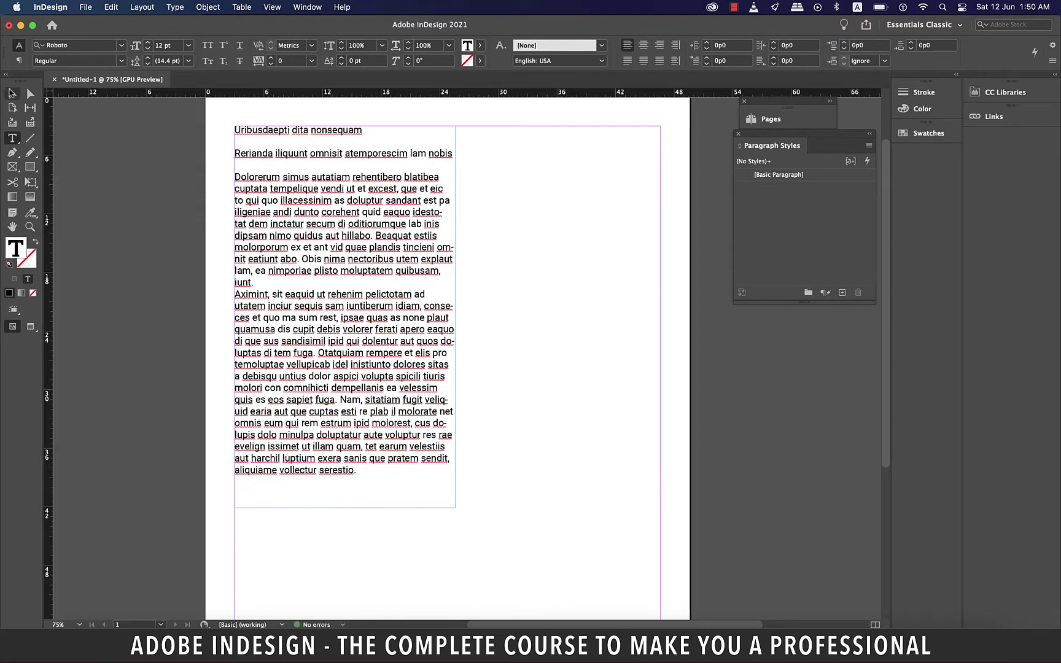
pyautogui.click(581, 231)
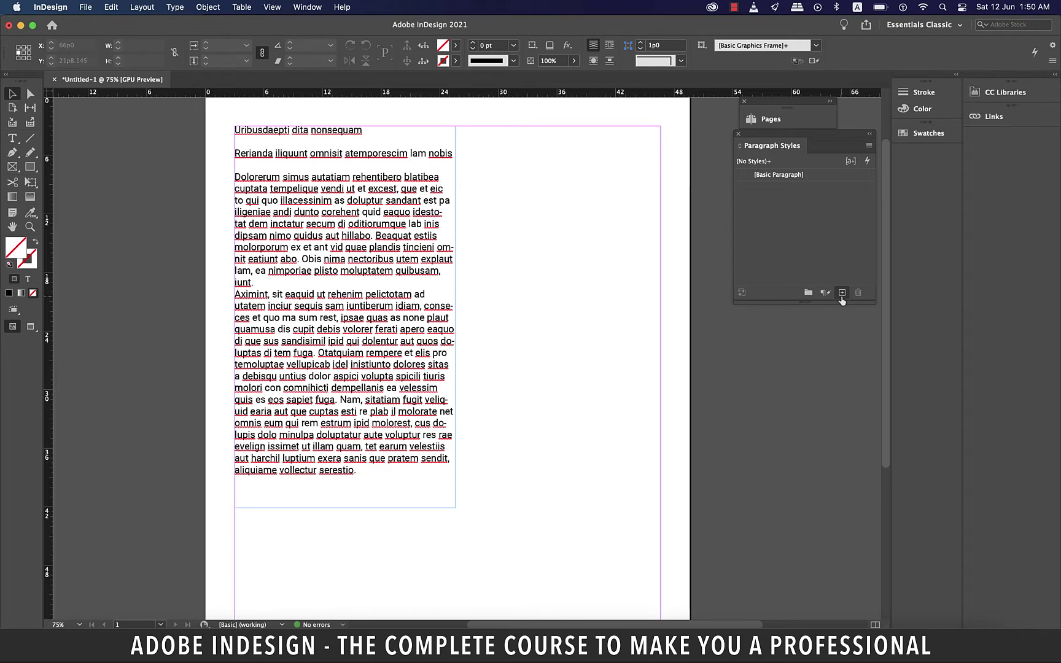
# Create a new paragraph style and name it 'heading'
pyautogui.click(842, 293)
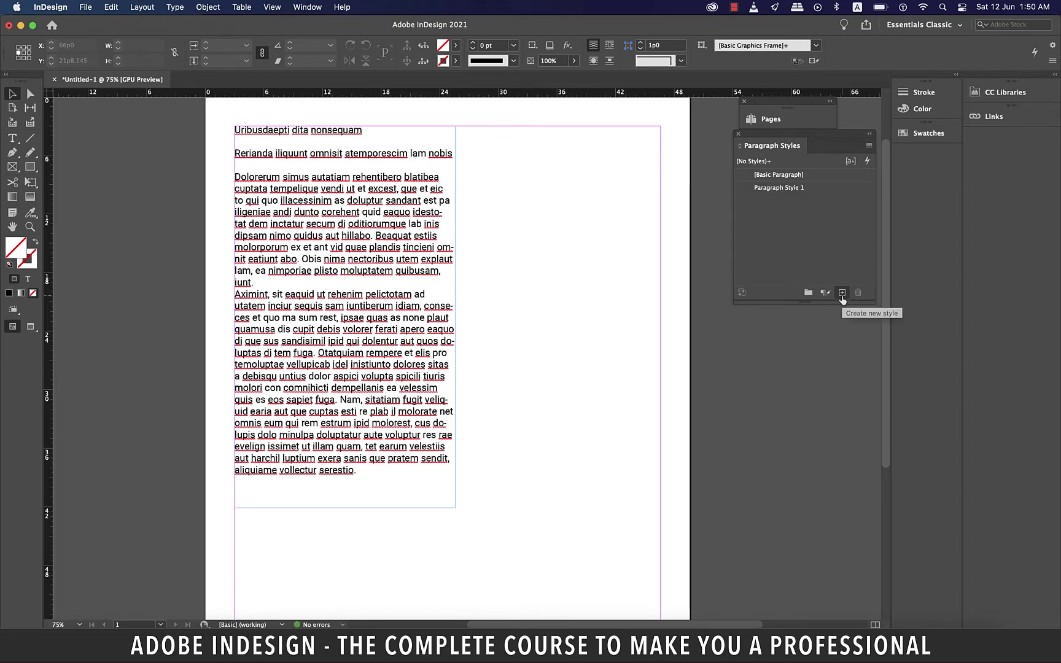
pyautogui.doubleClick(746, 188)
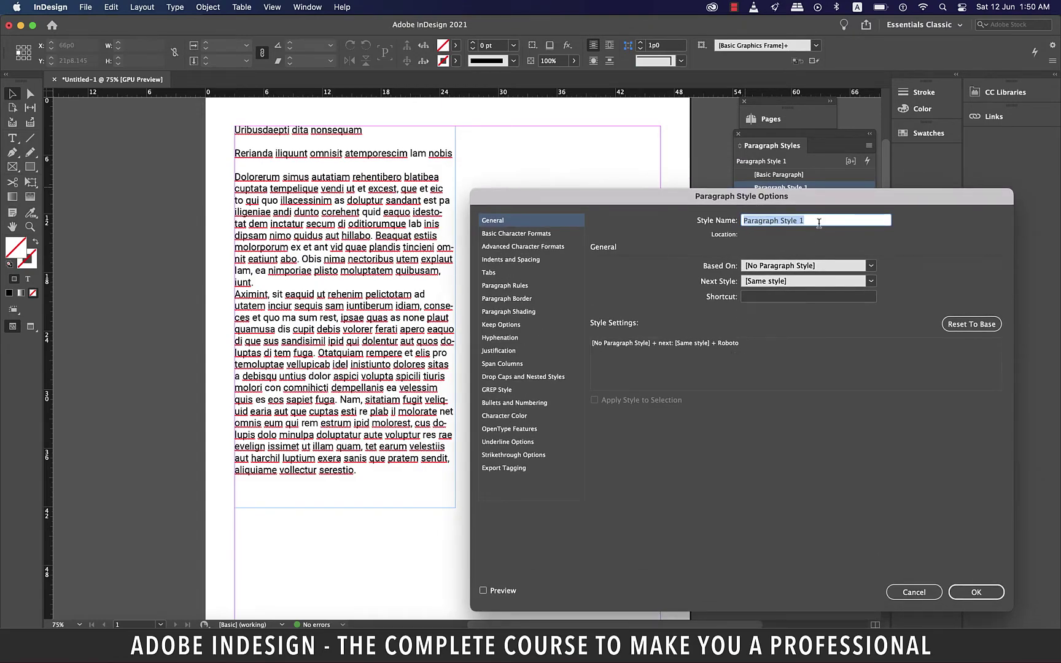
pyautogui.write('heading')
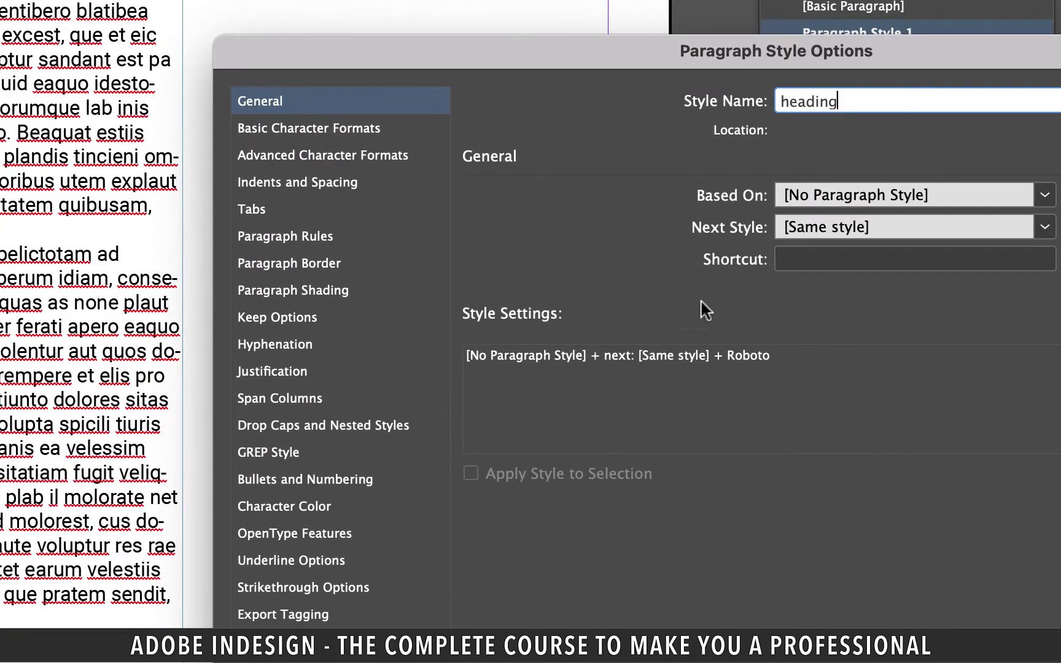
pyautogui.press('Tab')
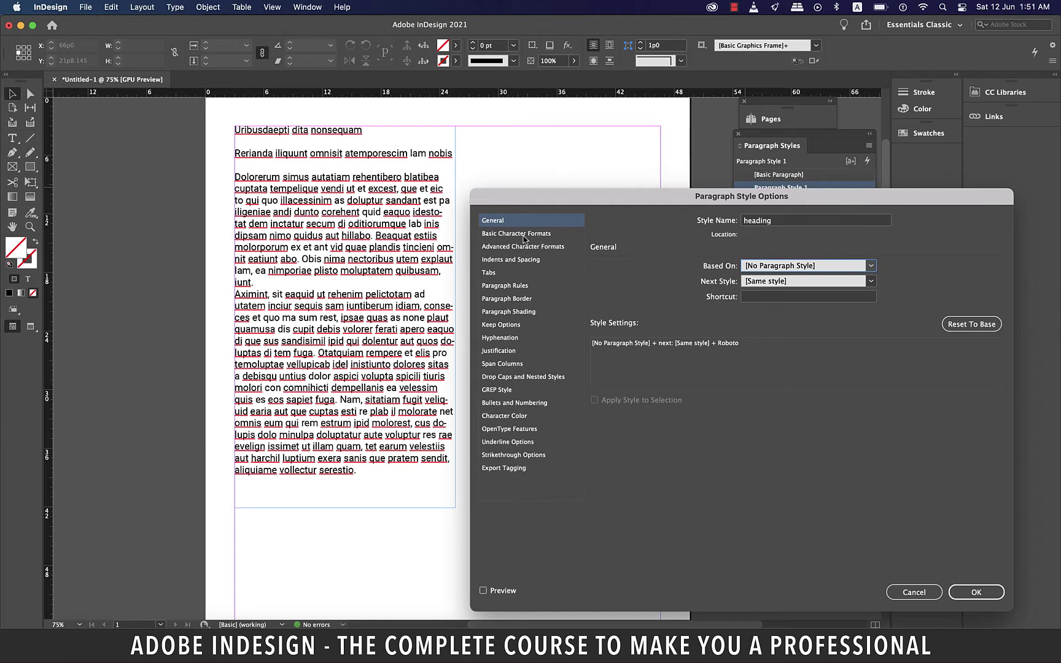
# Set the heading style's character format to Bold, 24 pt, underlined
pyautogui.click(524, 235)
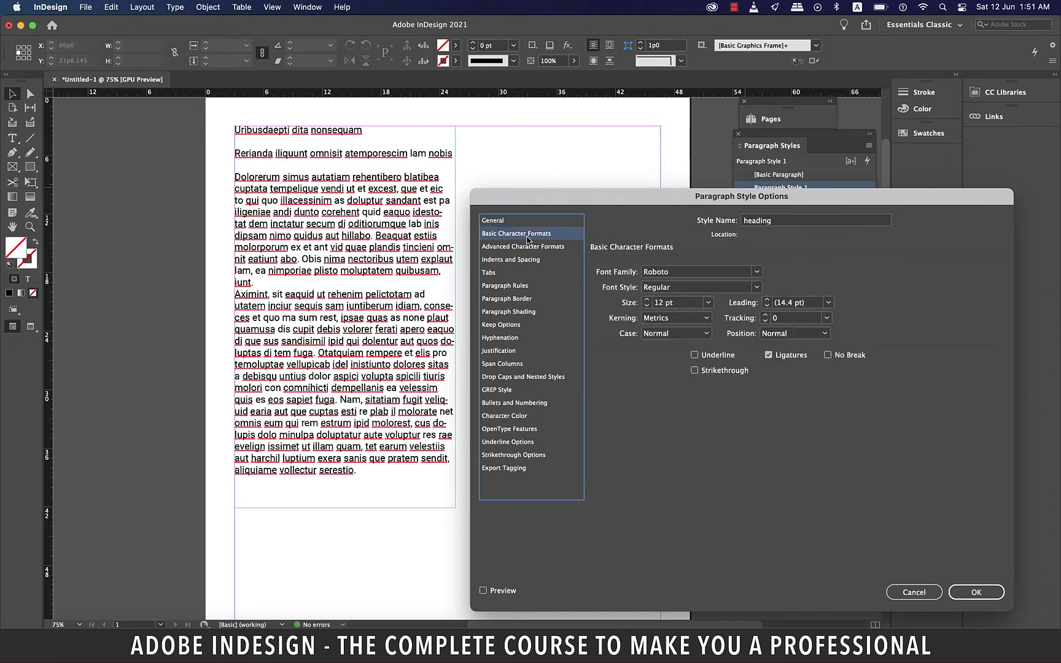
pyautogui.click(700, 287)
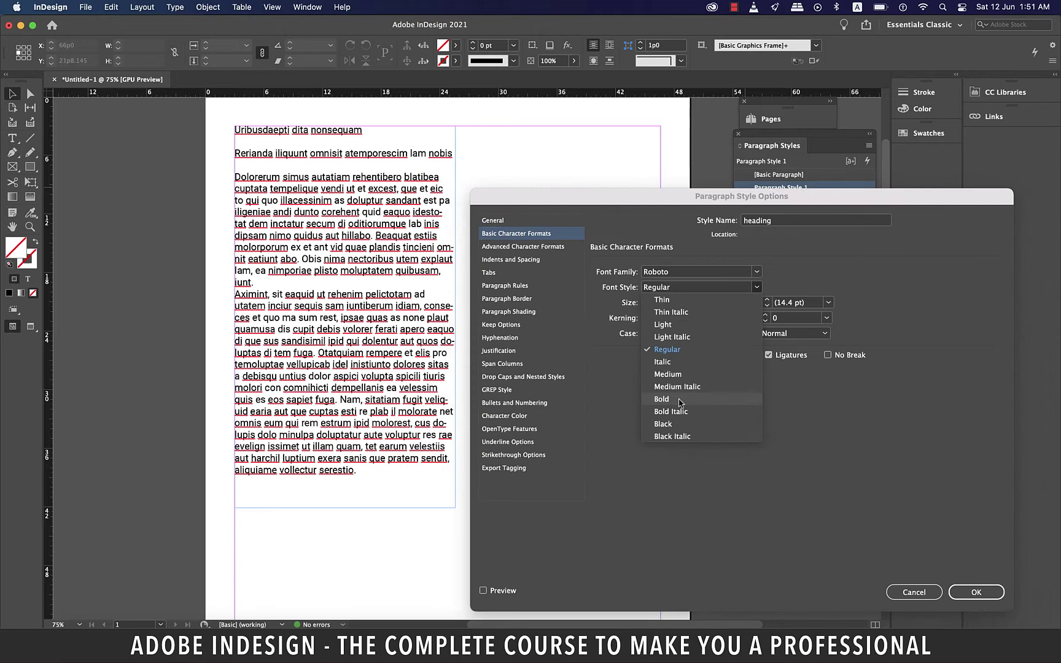
pyautogui.click(681, 400)
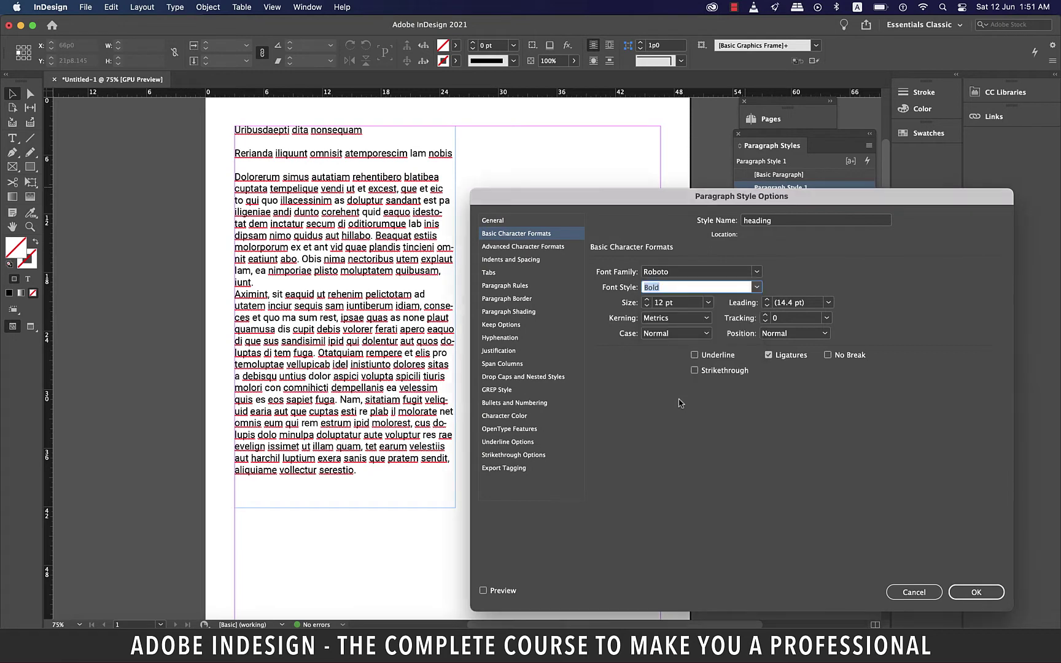
pyautogui.click(707, 303)
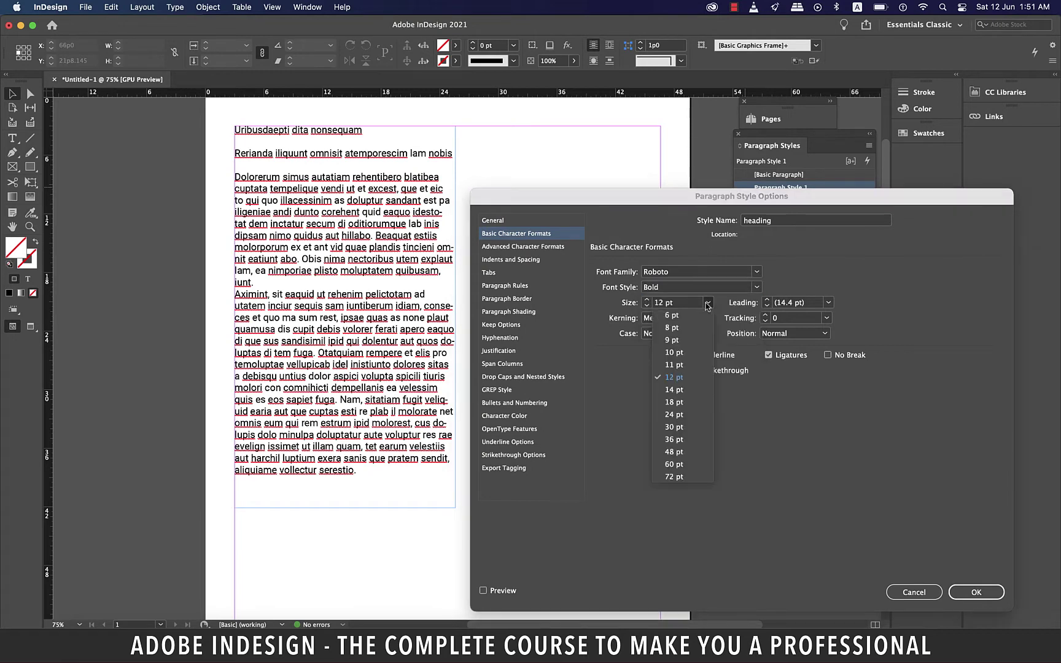
pyautogui.click(675, 415)
pyautogui.click(695, 355)
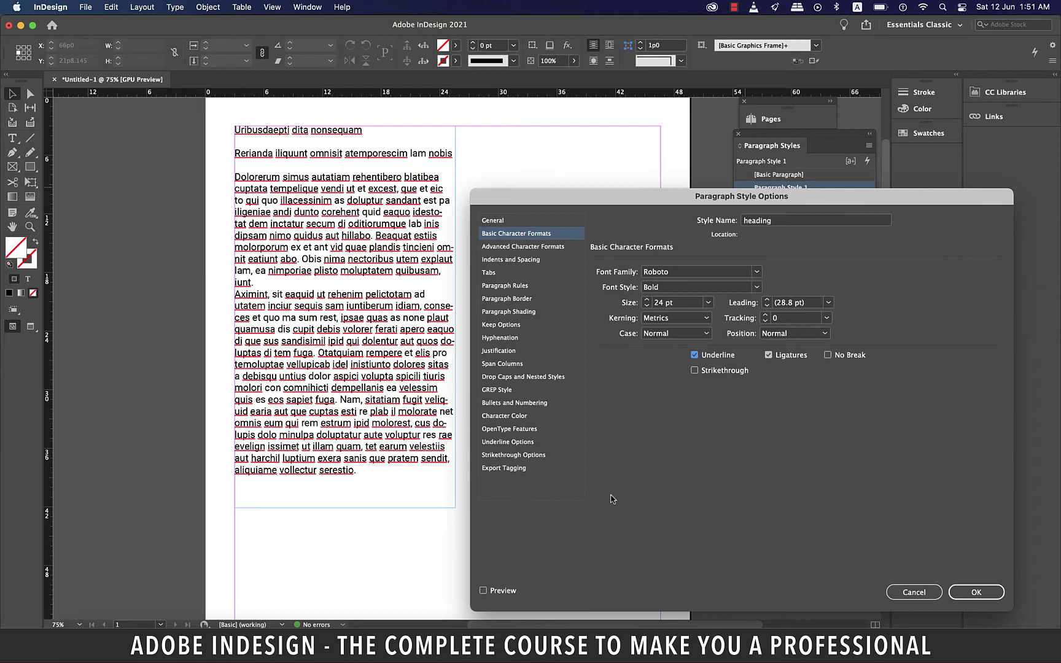
# Review the Advanced Character, Indents and Spacing, Tabs and Rules settings, then confirm heading
pyautogui.click(484, 590)
pyautogui.click(484, 591)
pyautogui.click(533, 247)
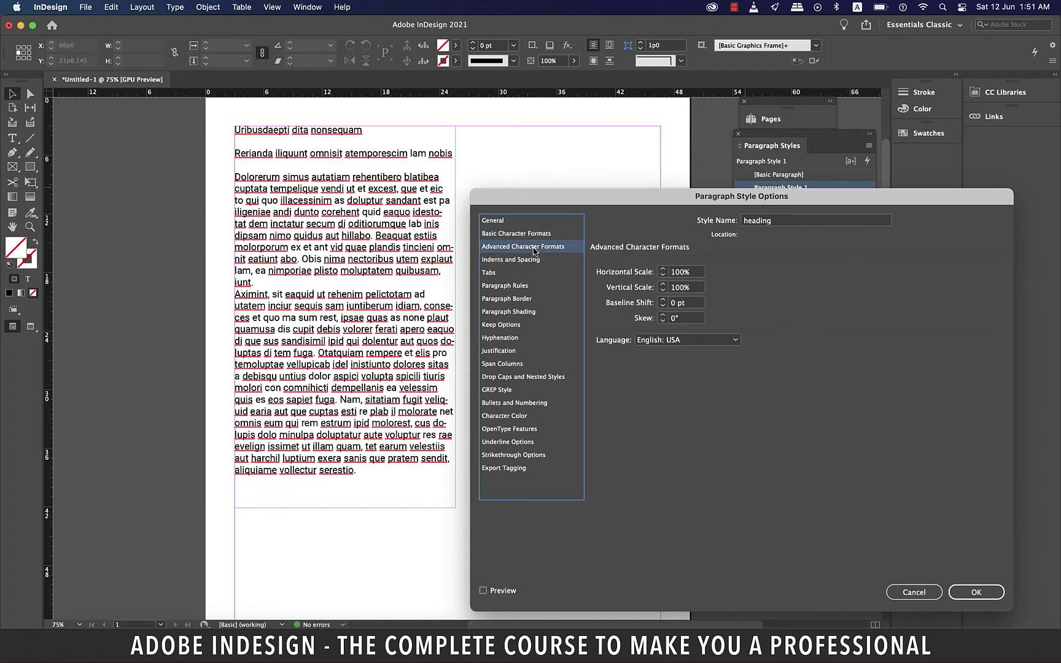
pyautogui.click(516, 263)
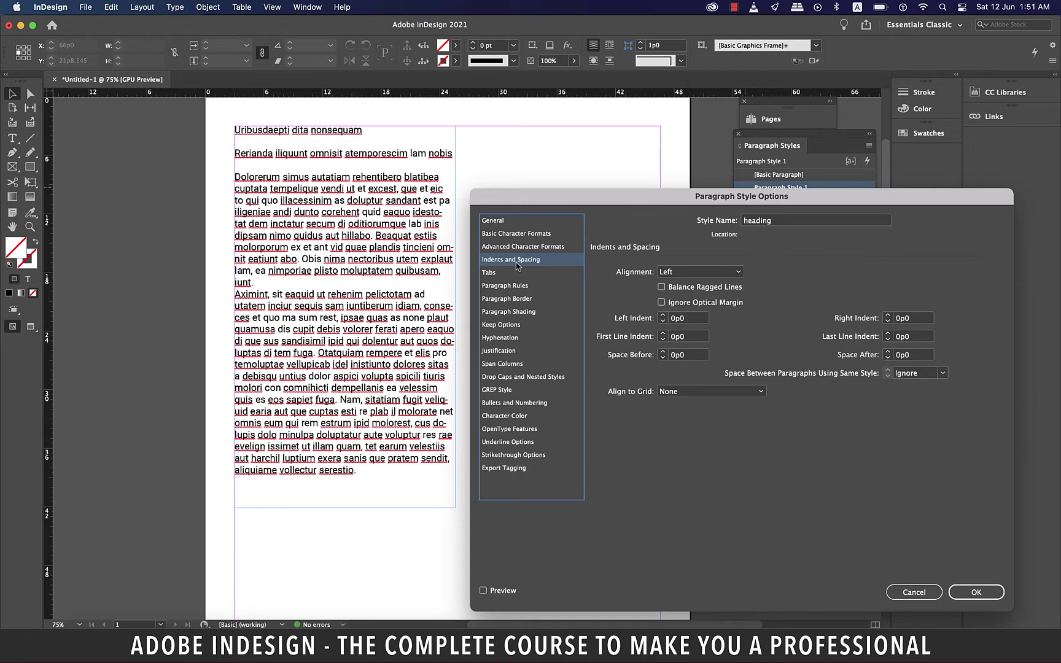
pyautogui.click(507, 274)
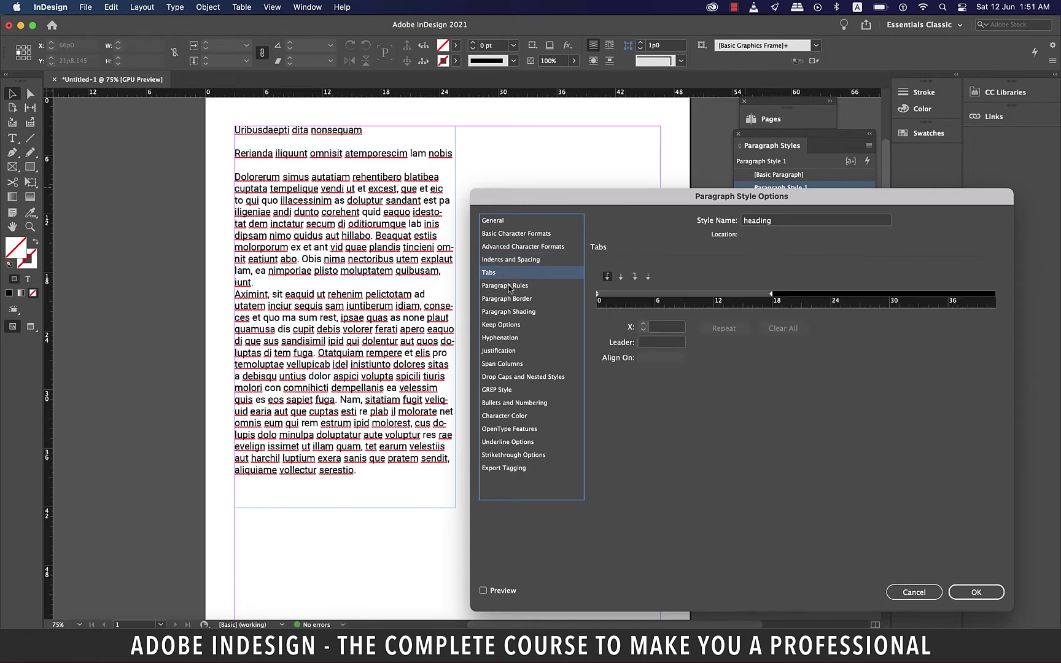
pyautogui.click(509, 286)
pyautogui.click(962, 593)
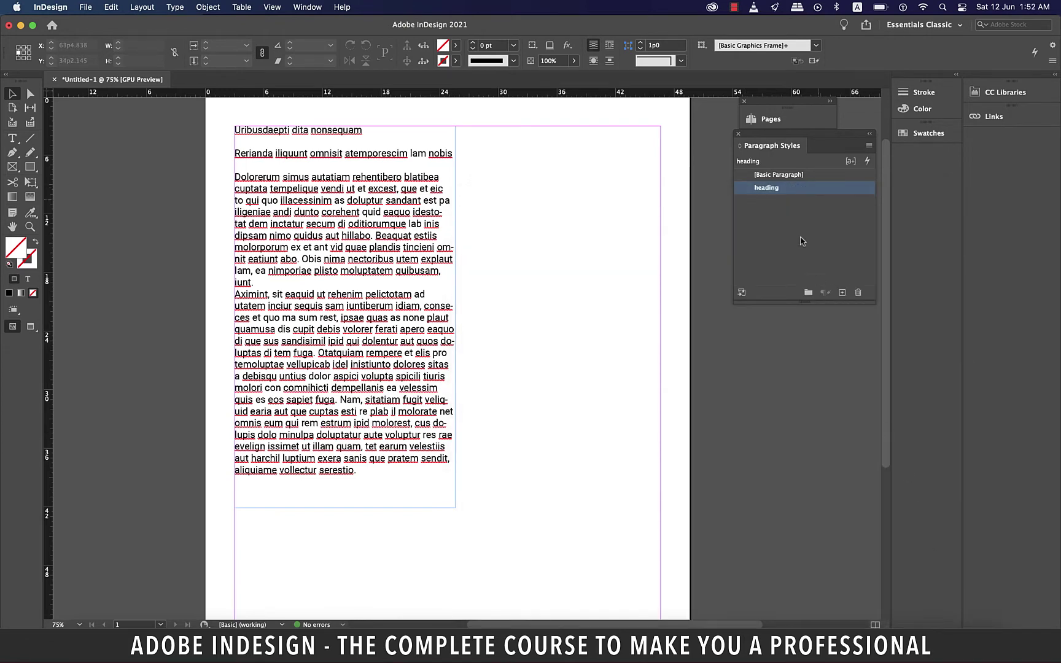
# Apply the heading style to the first line of text
pyautogui.click(791, 212)
pyautogui.press('t')
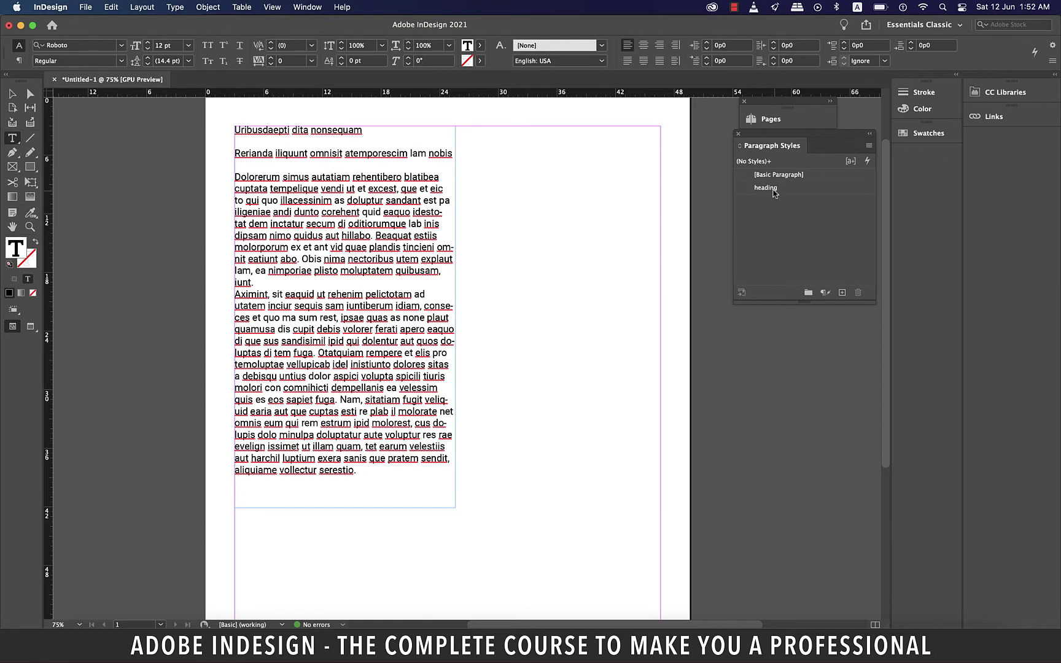
pyautogui.click(772, 189)
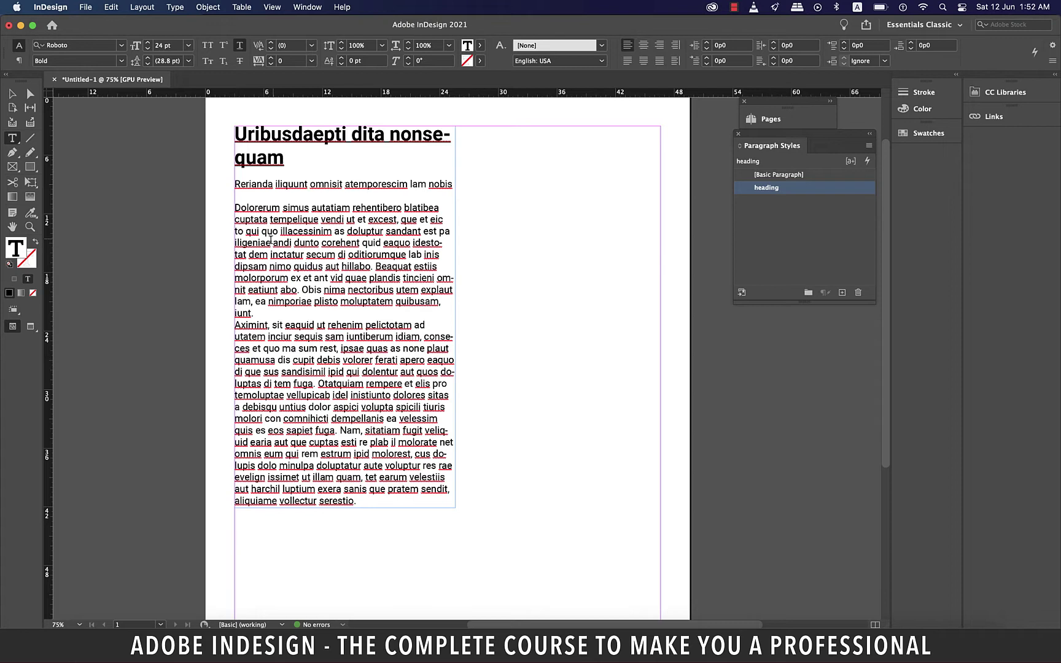
# Create a new paragraph style named 'sub heading' for the second line
pyautogui.click(359, 184)
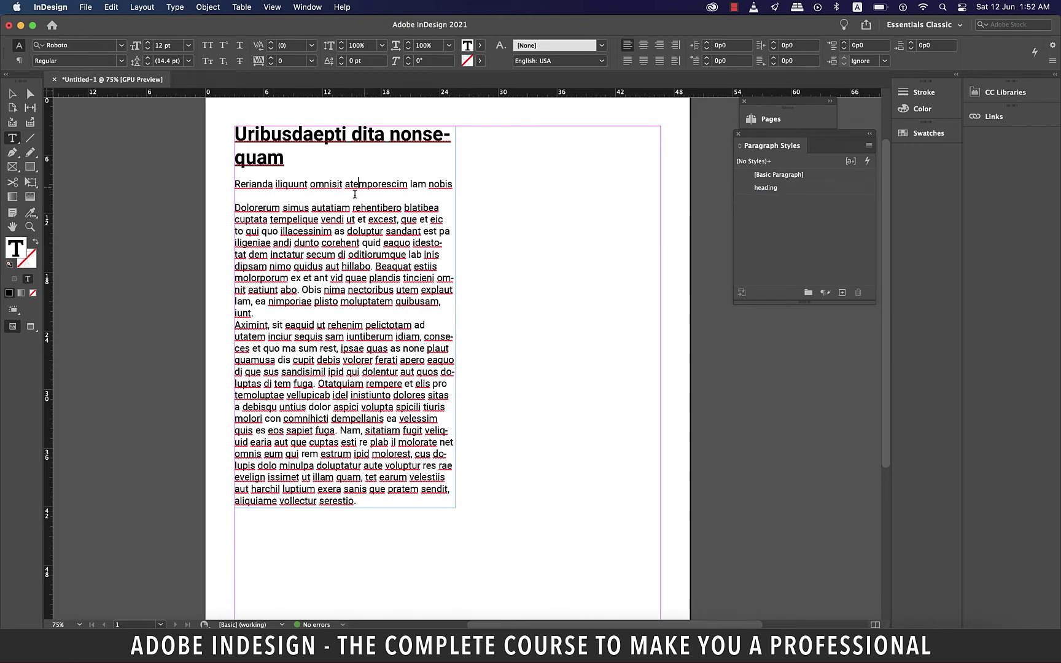
pyautogui.click(842, 294)
pyautogui.doubleClick(748, 201)
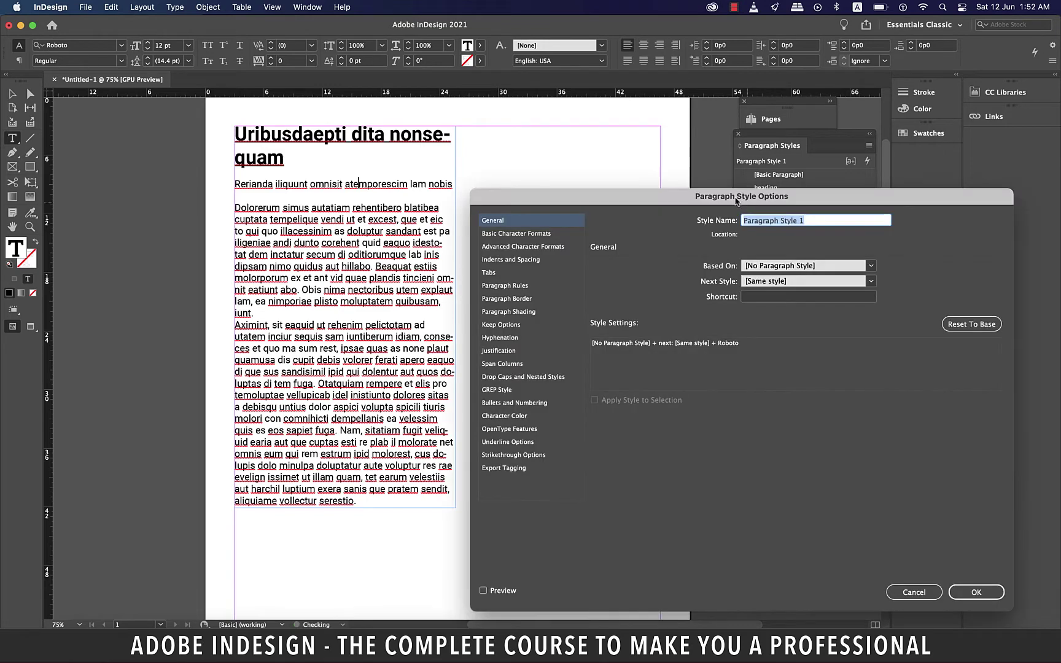
pyautogui.moveTo(736, 200); pyautogui.dragTo(754, 184)
pyautogui.write('sub heading')
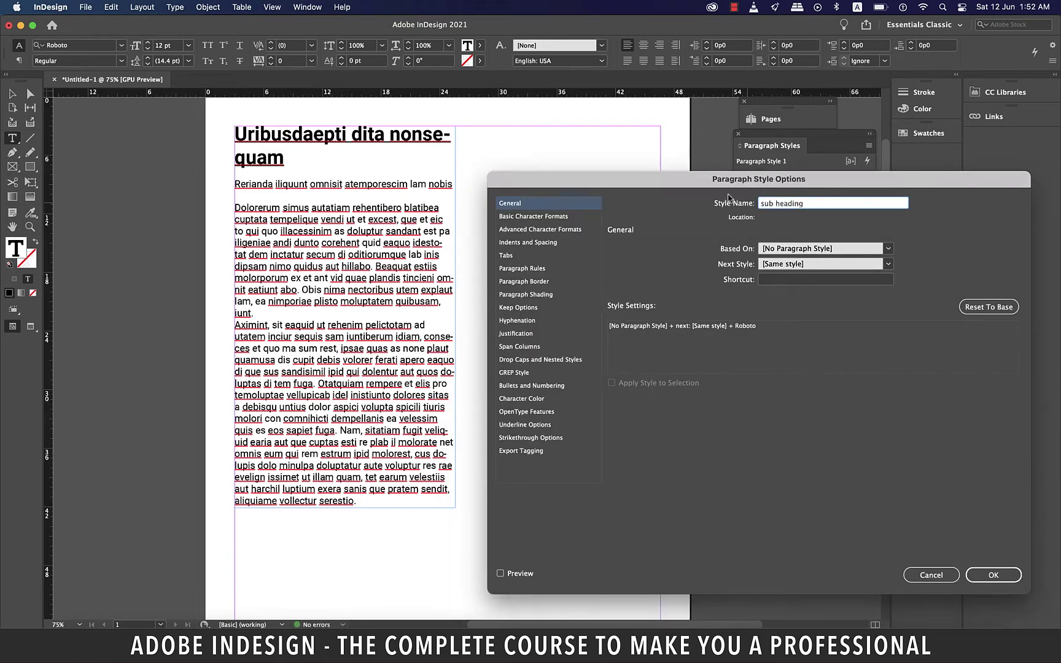
pyautogui.click(501, 574)
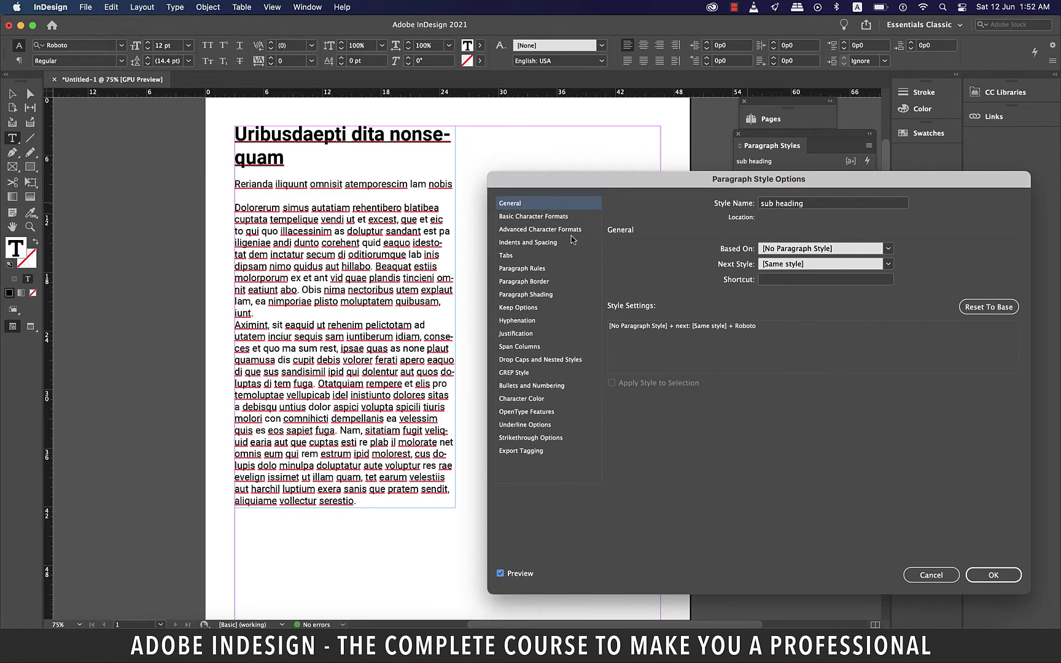
# Make sub heading Medium 18 pt magenta, then add a new paragraph after 'iunt.'
pyautogui.click(552, 217)
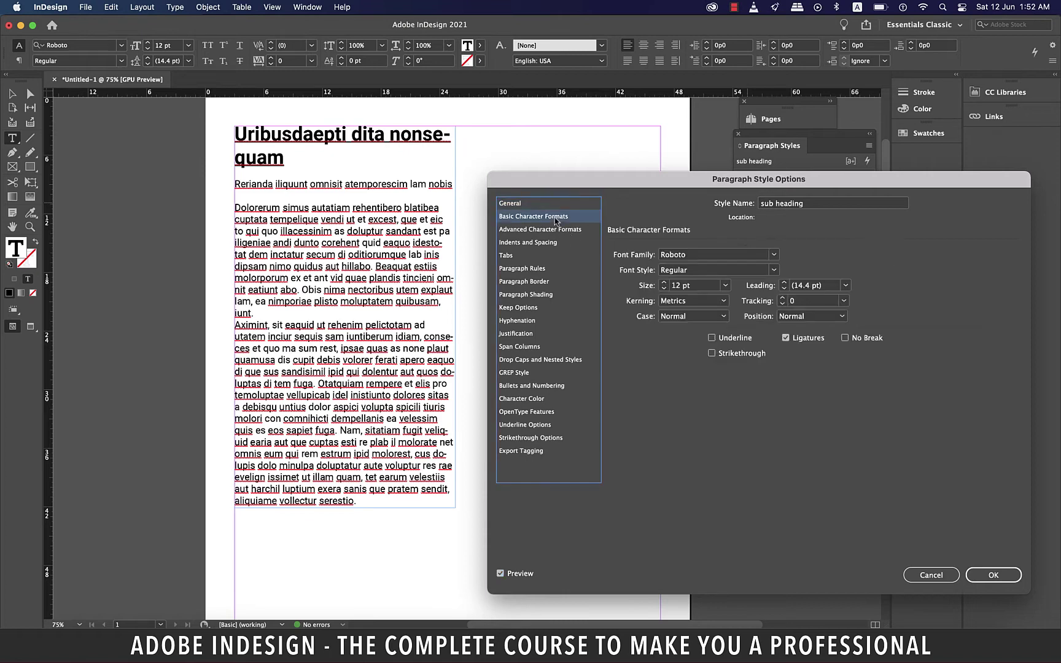
pyautogui.click(734, 270)
pyautogui.click(774, 271)
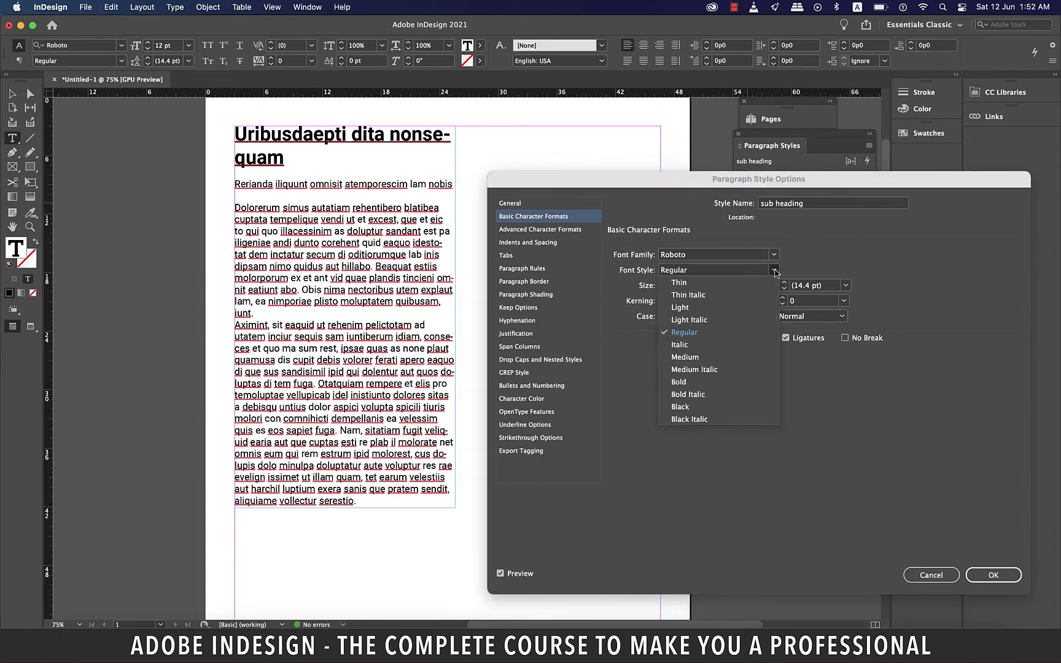
pyautogui.click(686, 357)
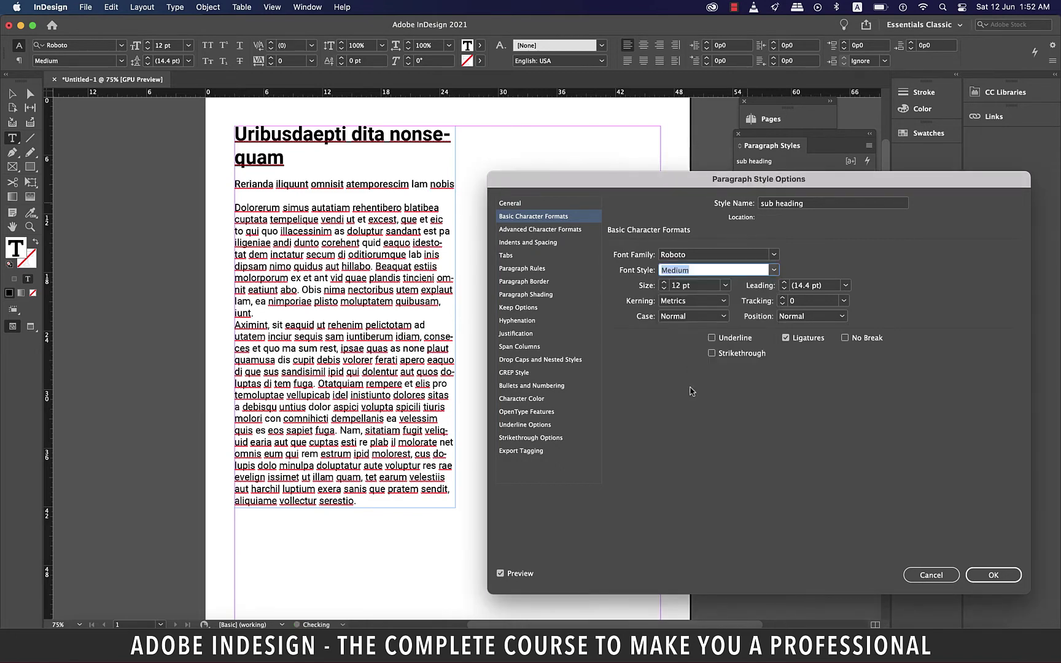
pyautogui.press('Tab')
pyautogui.write('18')
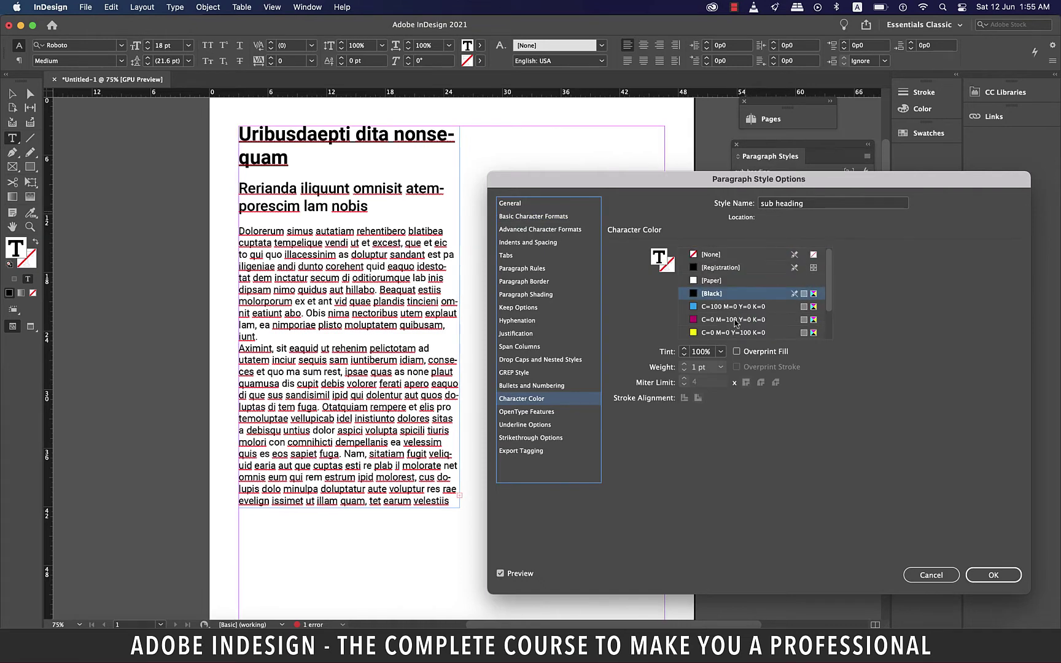
pyautogui.click(734, 320)
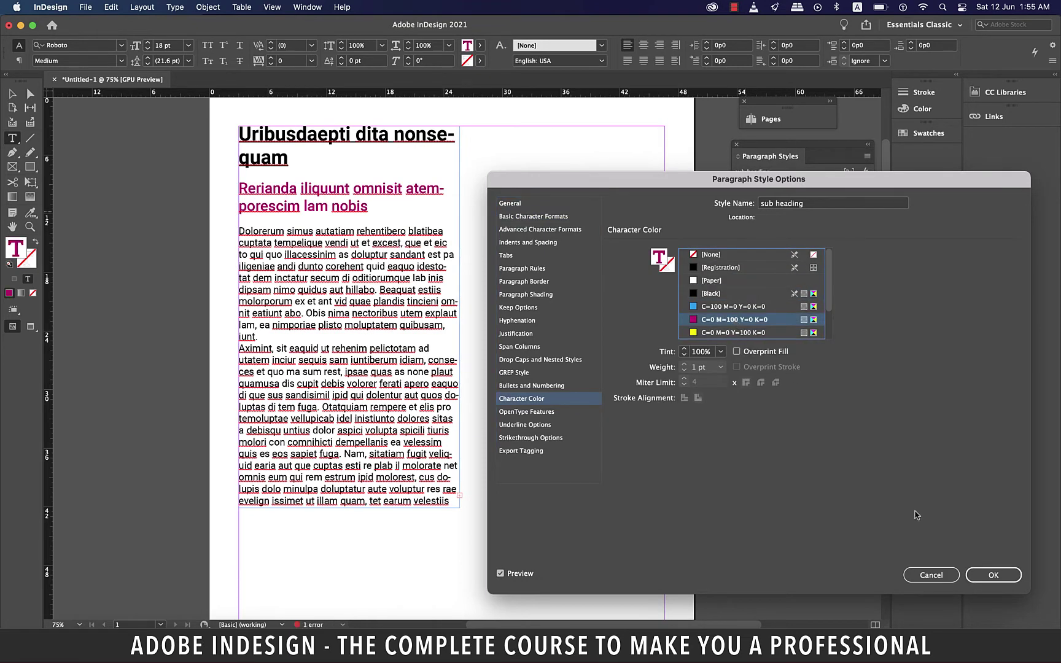
pyautogui.click(993, 575)
pyautogui.click(281, 339)
pyautogui.press('Return')
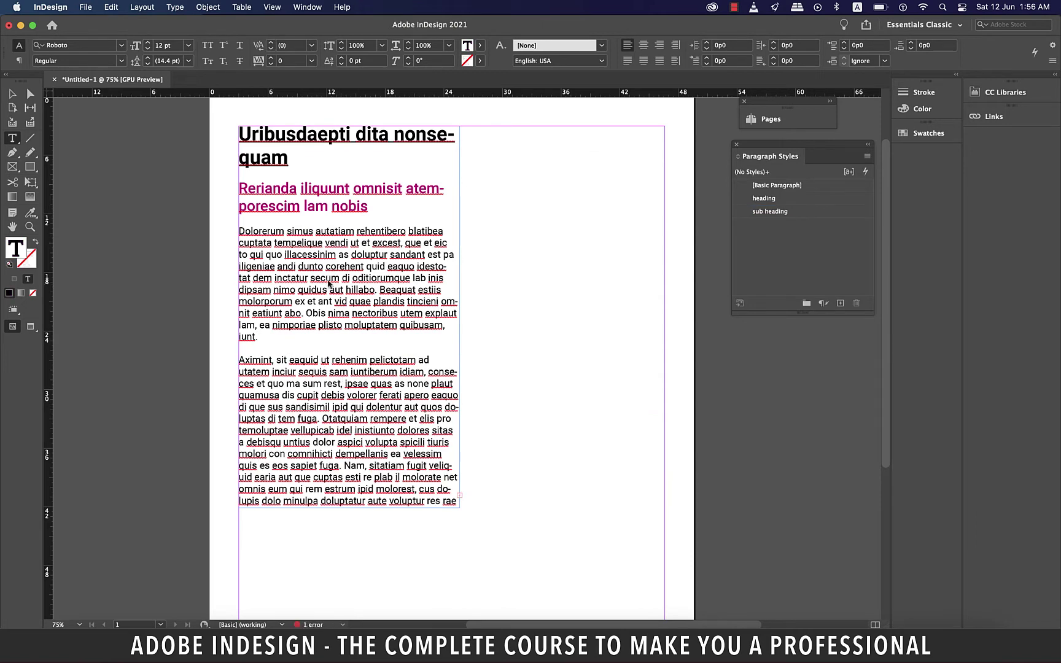
# Create a 14 pt paragraph style named 'text' and apply it to the lower body paragraph
pyautogui.click(840, 303)
pyautogui.doubleClick(746, 225)
pyautogui.write('t')
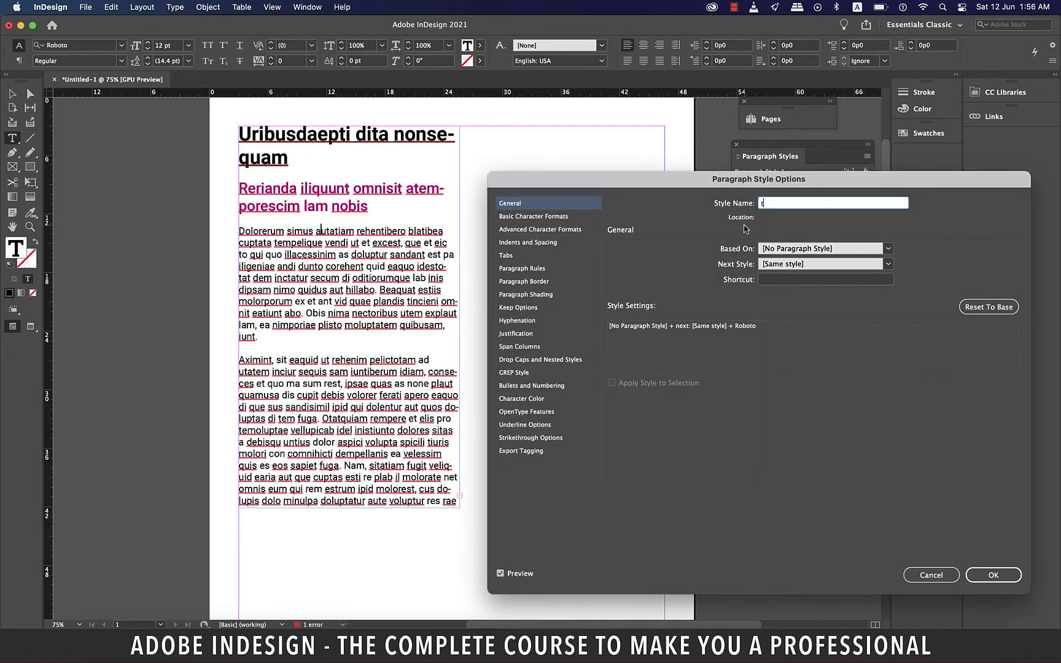
pyautogui.write('ext')
pyautogui.click(532, 216)
pyautogui.press('Up')
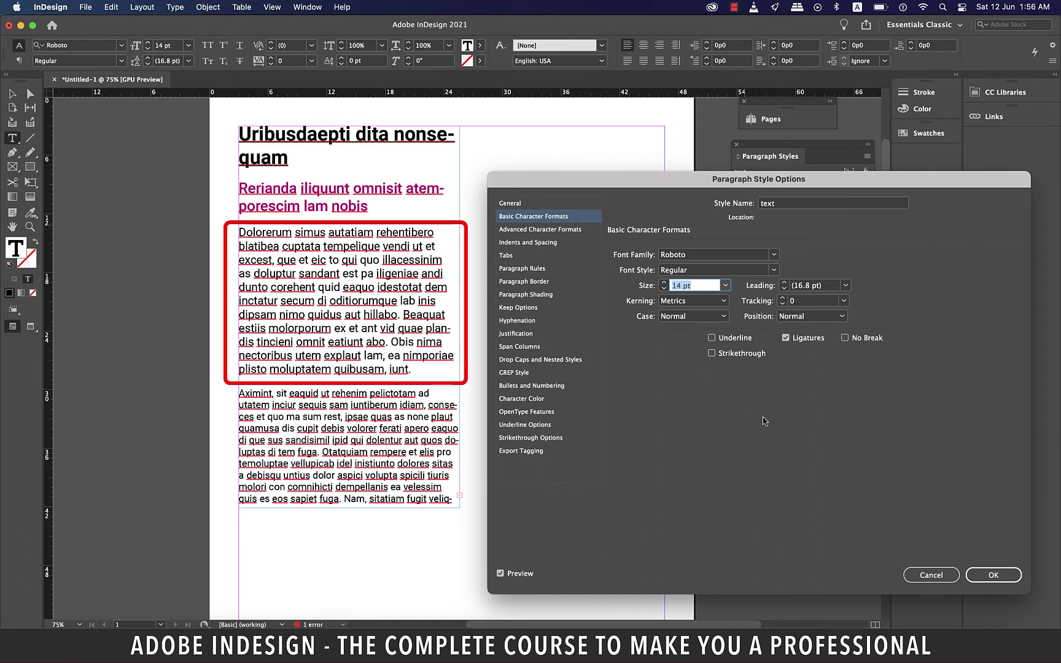
pyautogui.click(990, 576)
pyautogui.click(372, 413)
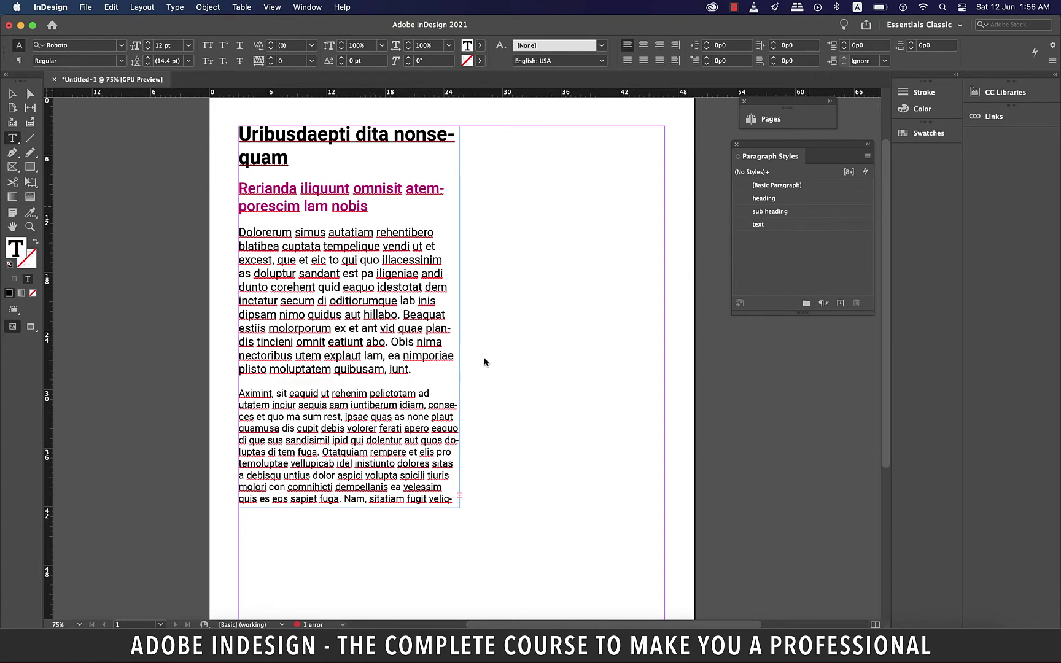
pyautogui.click(762, 226)
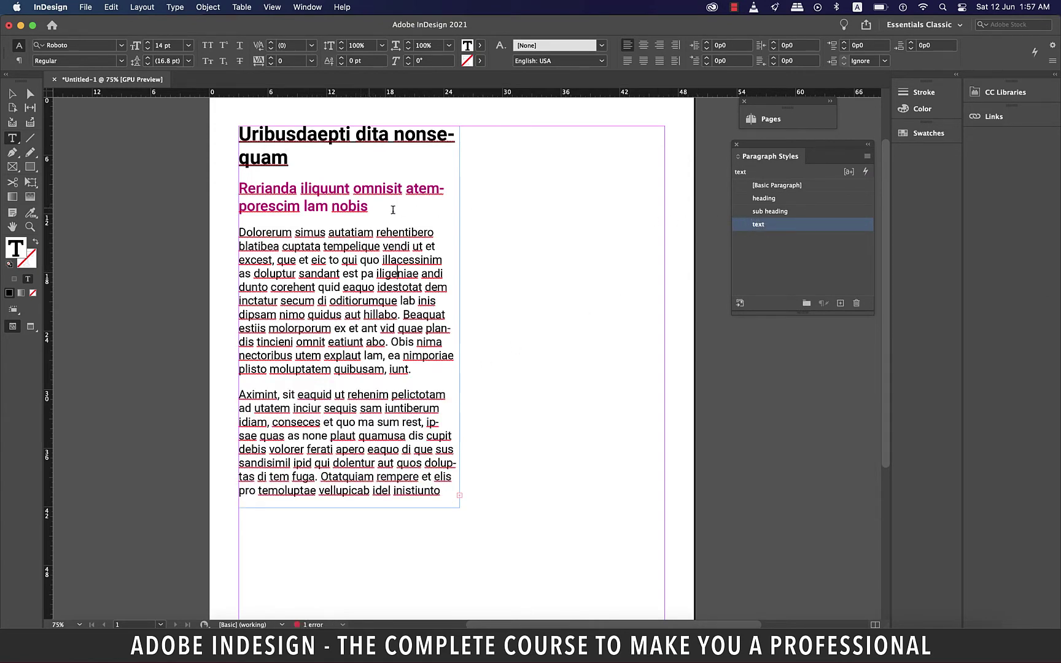
# Recolour the sub heading text cyan (C=100 M=0 Y=0 K=0) and check its paragraph style
pyautogui.moveTo(368, 208); pyautogui.dragTo(237, 194)
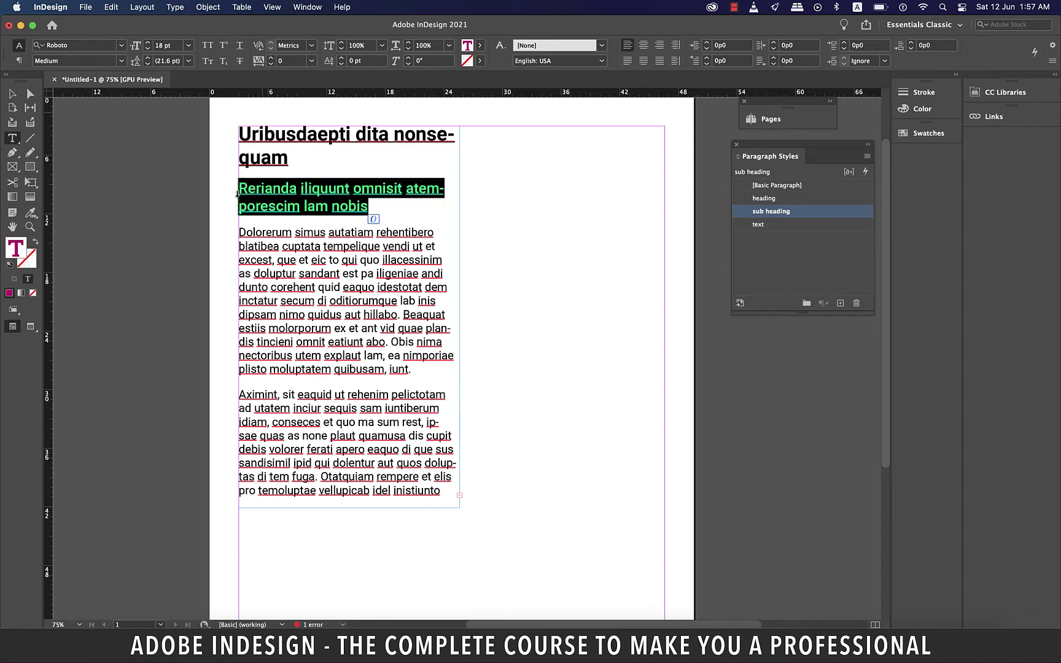
pyautogui.click(480, 47)
pyautogui.click(389, 135)
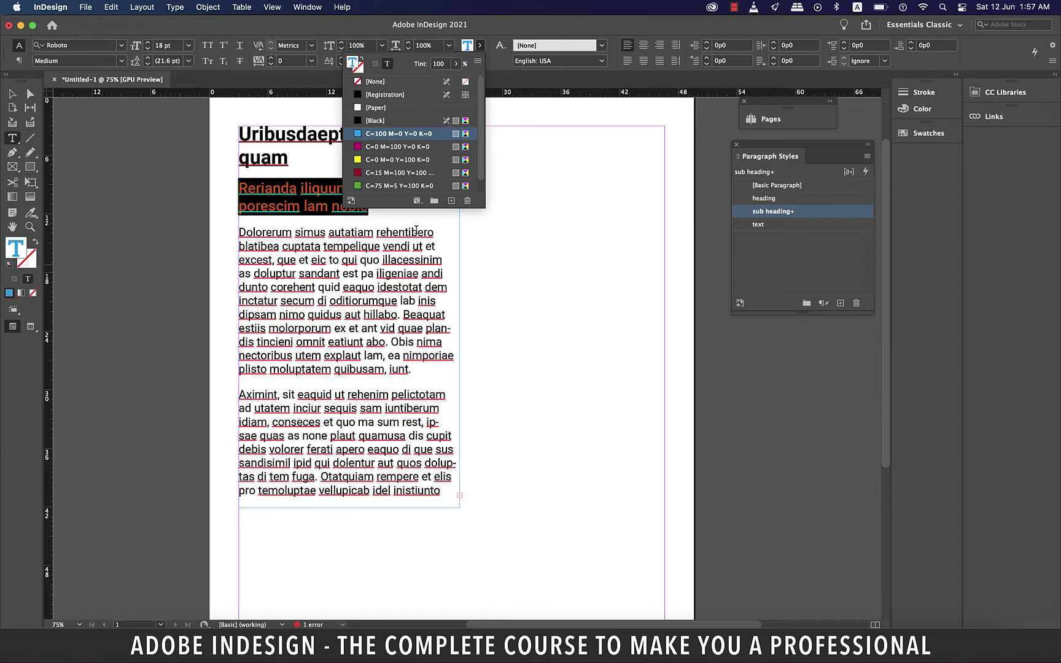
pyautogui.click(423, 261)
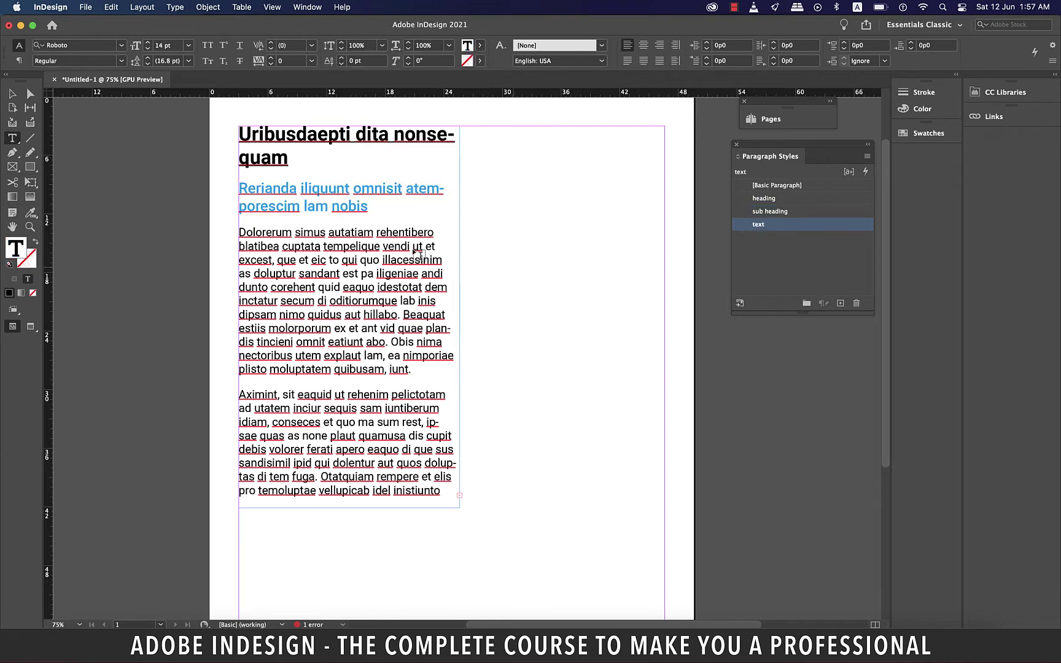
pyautogui.click(377, 207)
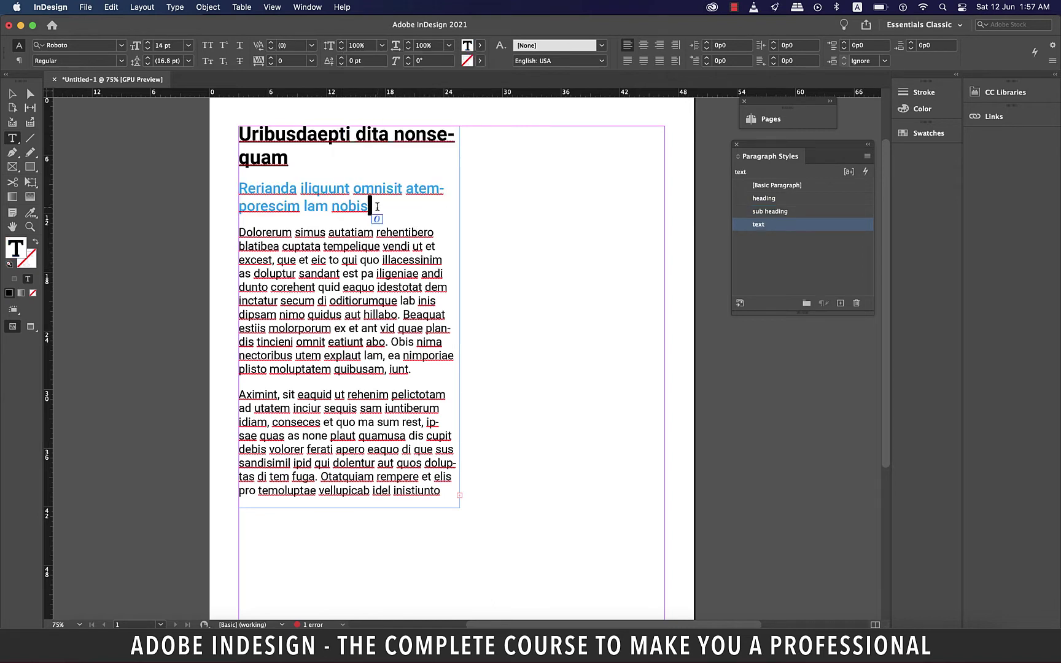
pyautogui.click(428, 243)
pyautogui.press('super+shift+a')
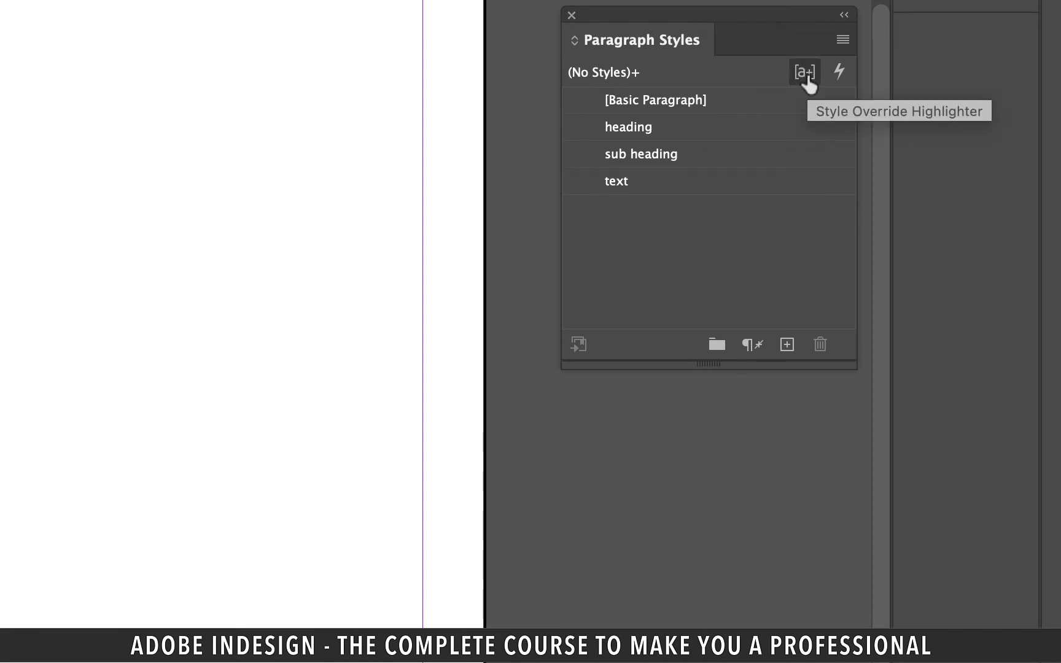
# Toggle the Style Override Highlighter in the Paragraph Styles panel
pyautogui.click(805, 73)
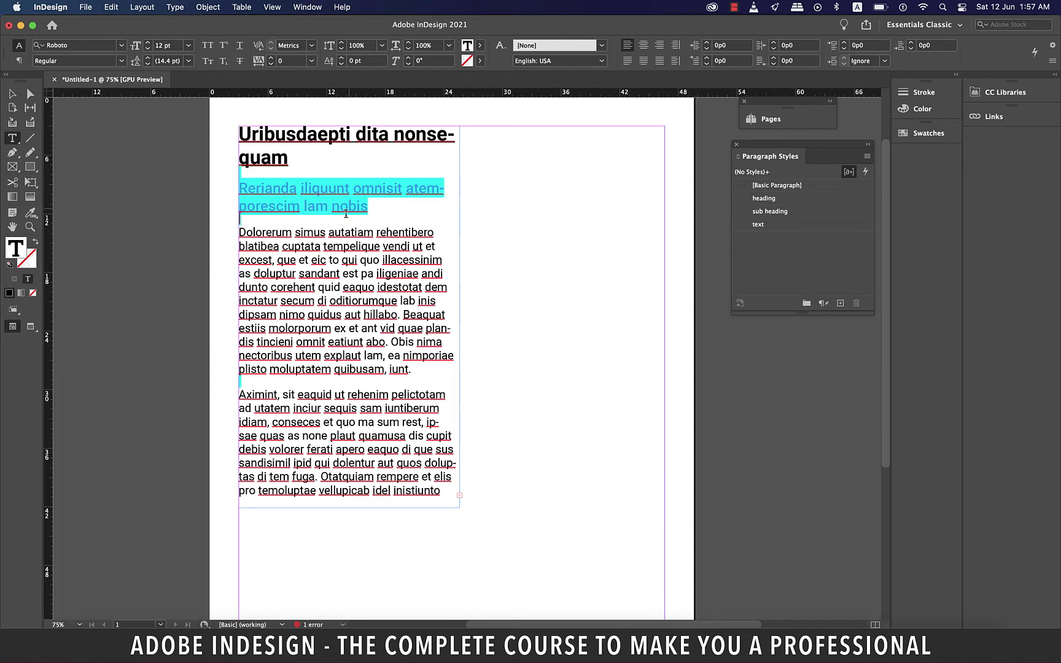
pyautogui.moveTo(375, 286); pyautogui.dragTo(318, 286)
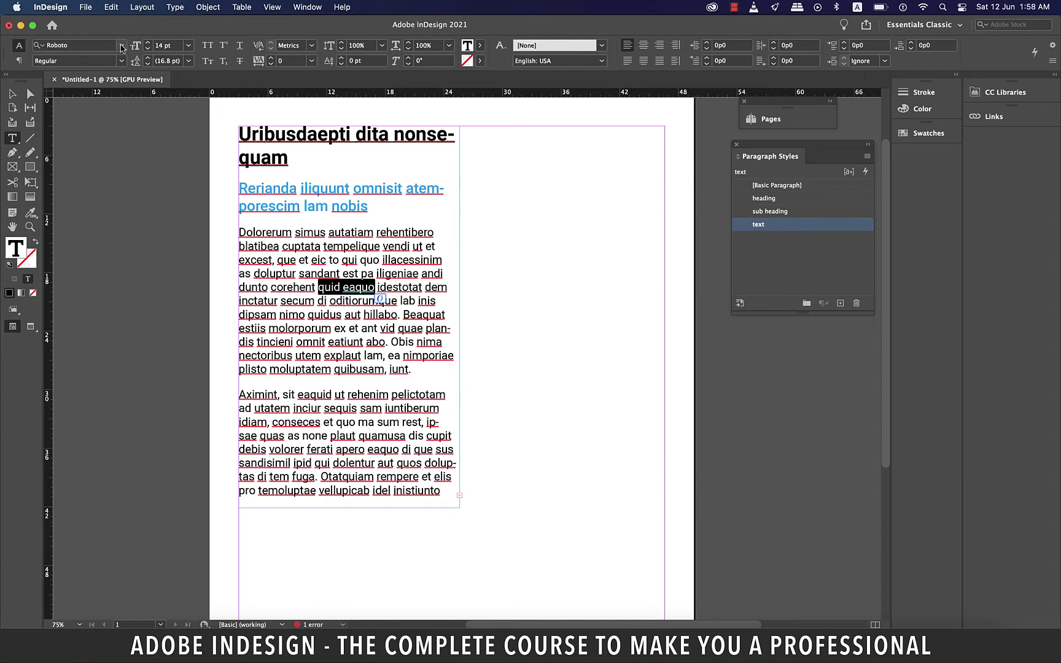
pyautogui.click(121, 45)
pyautogui.click(92, 256)
pyautogui.click(385, 285)
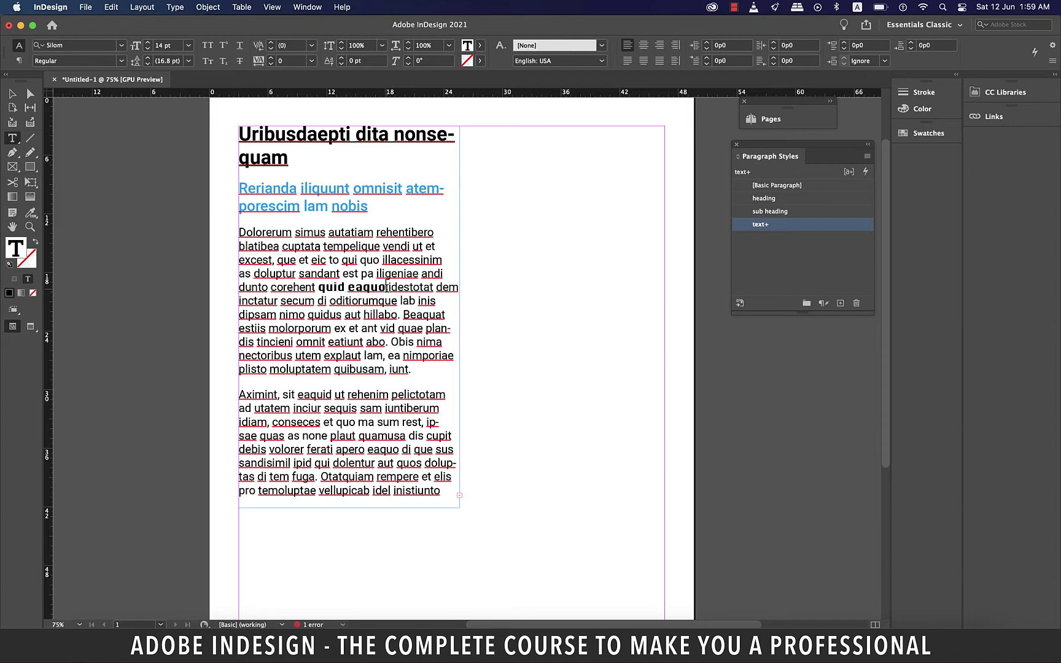
pyautogui.moveTo(386, 286); pyautogui.dragTo(318, 287)
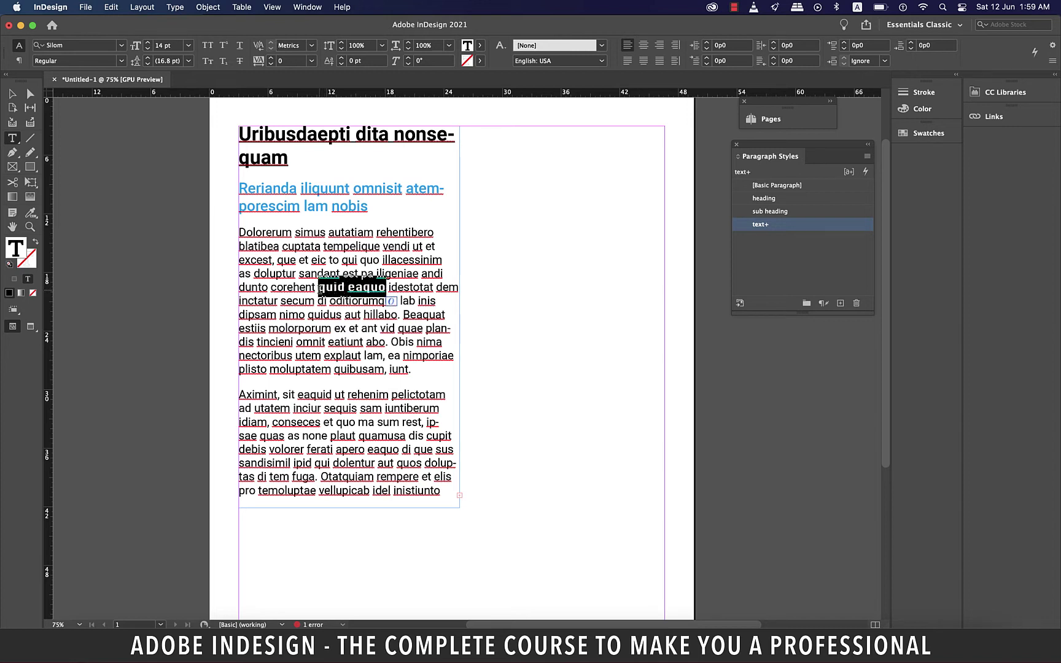
pyautogui.click(867, 156)
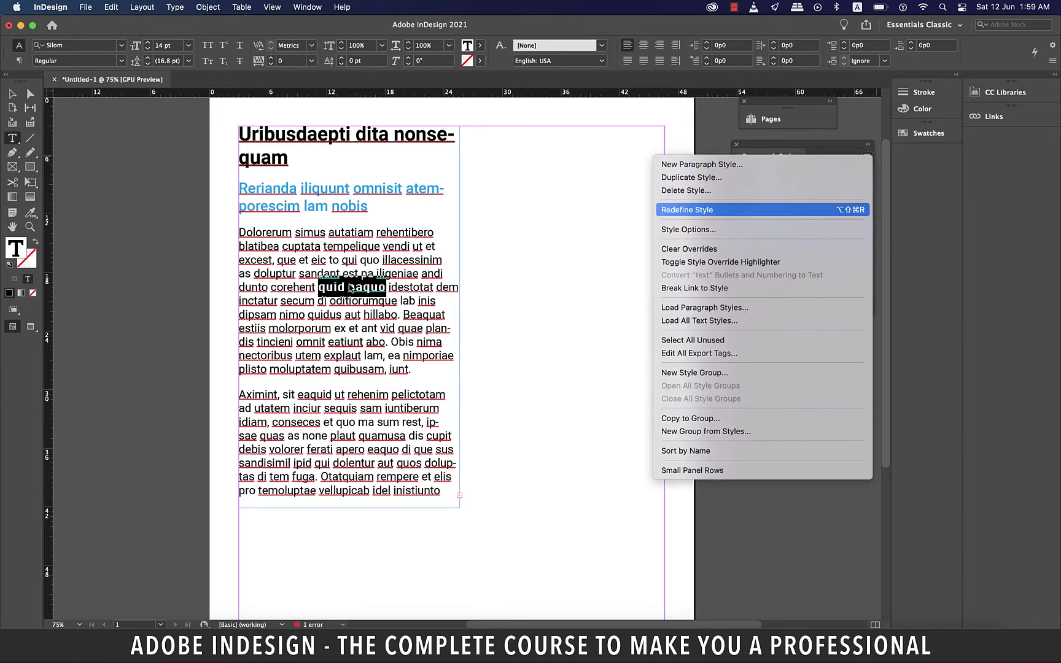
pyautogui.click(695, 212)
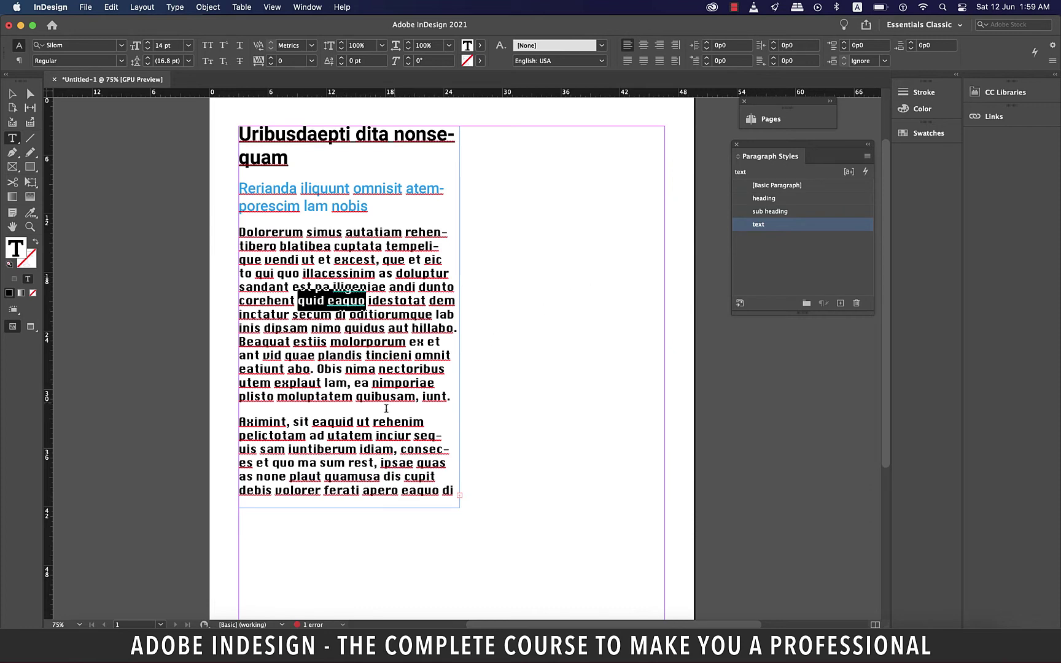
pyautogui.press('super+z')
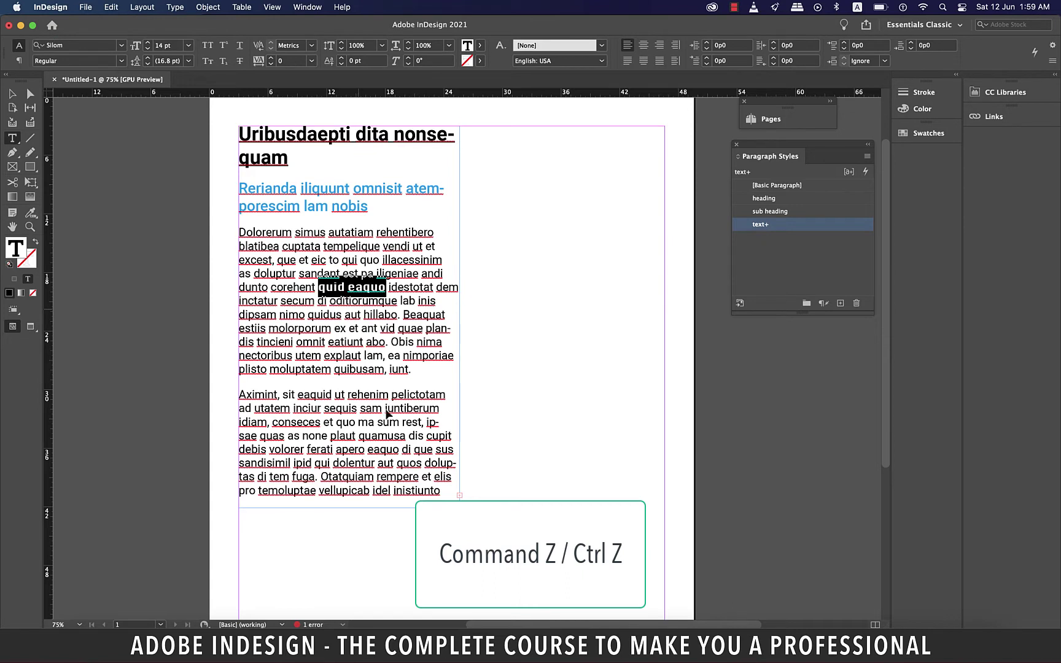
pyautogui.press('super+z')
# Draw a new text frame right of the first column and fill it with placeholder text
pyautogui.click(393, 410)
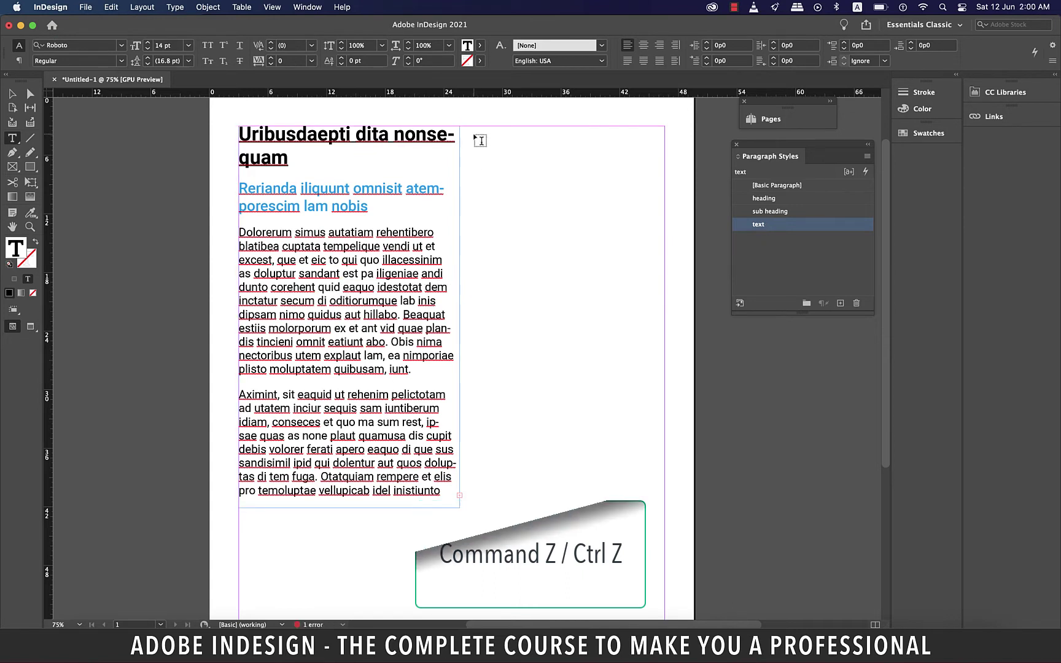
pyautogui.moveTo(470, 127); pyautogui.dragTo(668, 397)
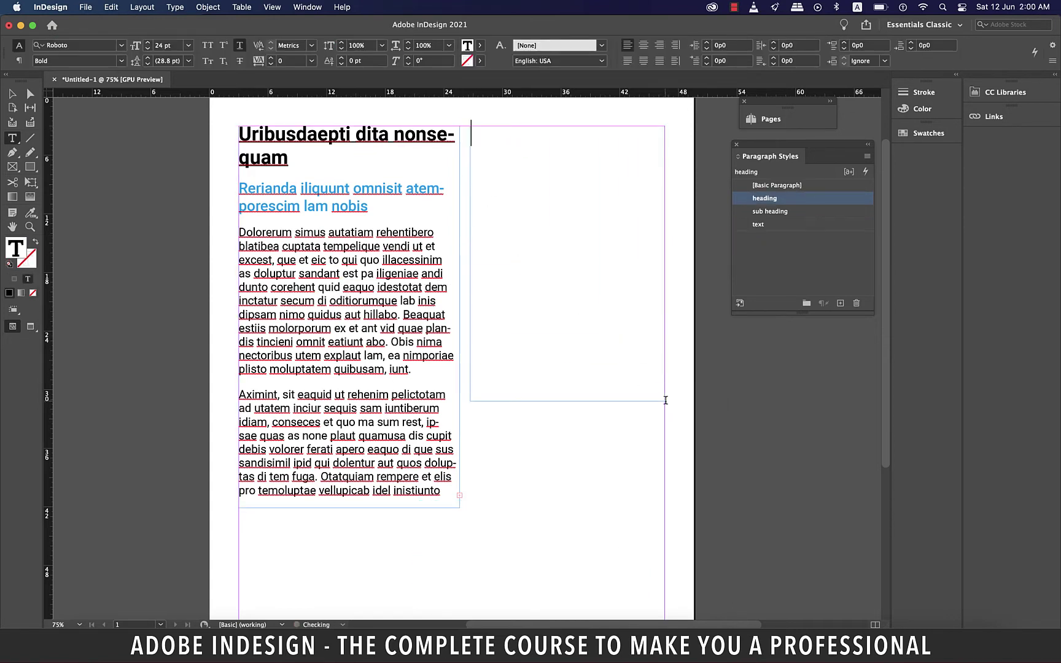
pyautogui.rightClick(561, 225)
pyautogui.click(591, 403)
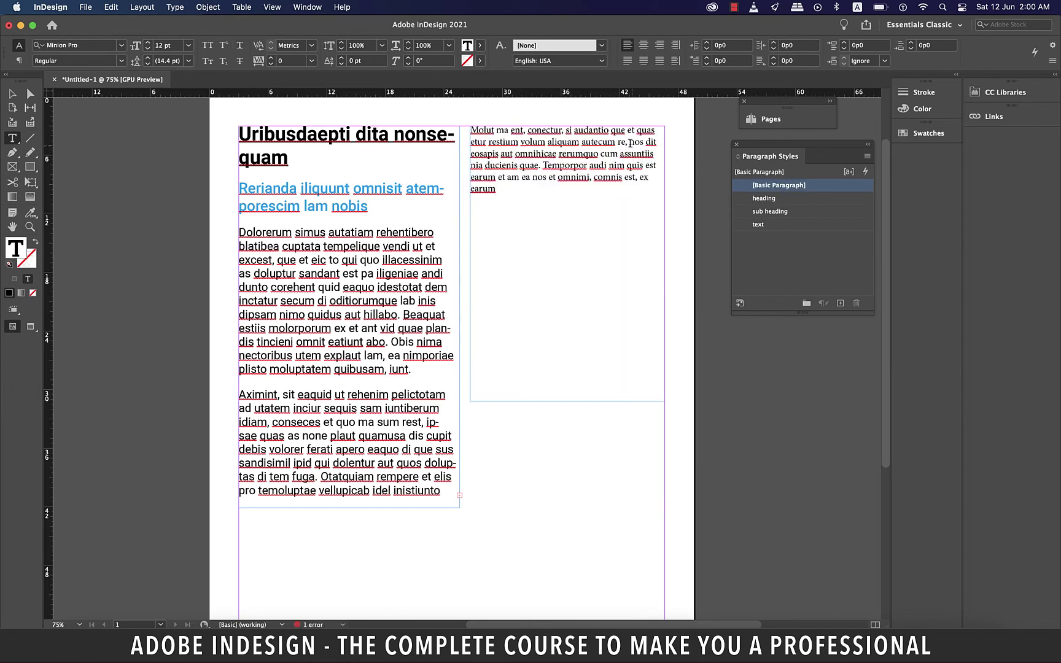
# Break the first line after 'audantio' into its own paragraph and select it
pyautogui.click(630, 142)
pyautogui.press('Return')
pyautogui.press('Return')
pyautogui.press('Return')
pyautogui.press('Return')
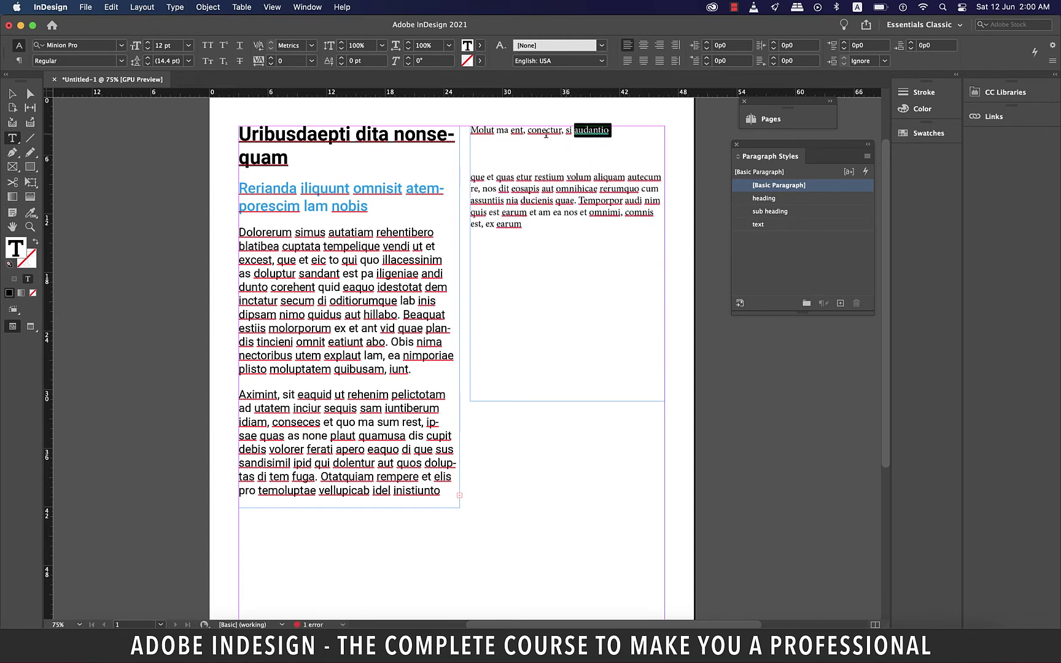
pyautogui.tripleClick(611, 130)
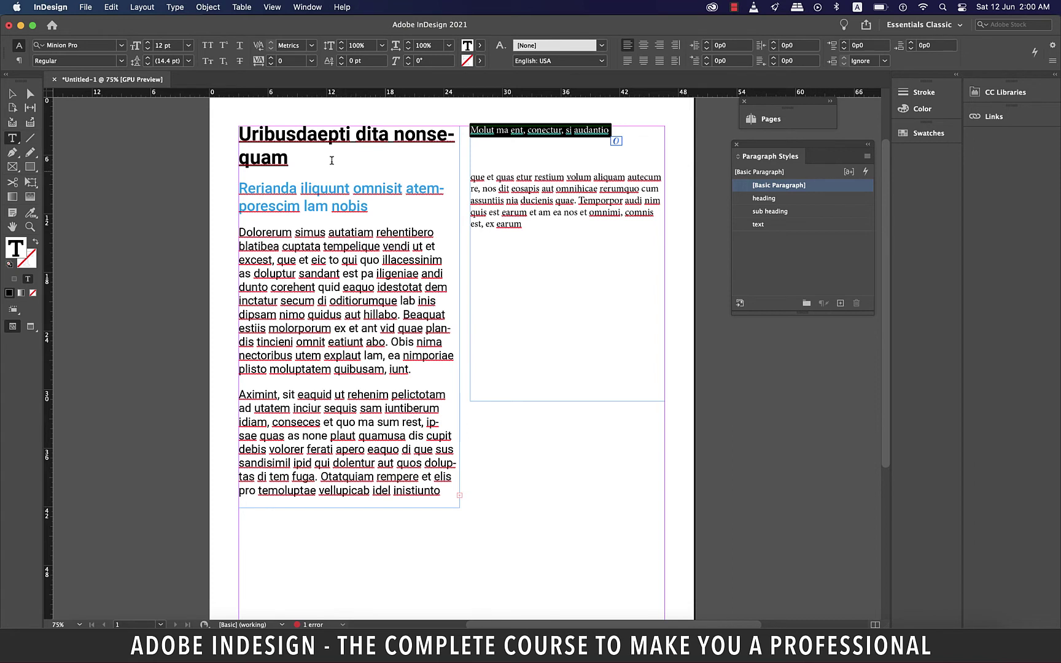
# Create a 'heading 2' paragraph style based on heading with green character colour
pyautogui.click(841, 304)
pyautogui.doubleClick(748, 200)
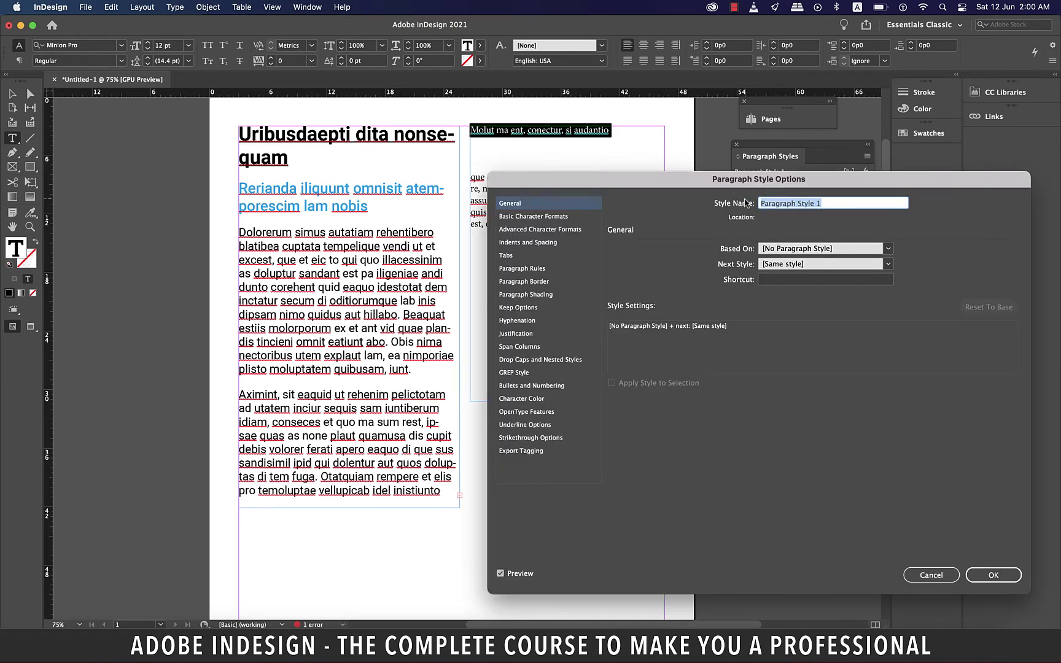
pyautogui.write('heading 2')
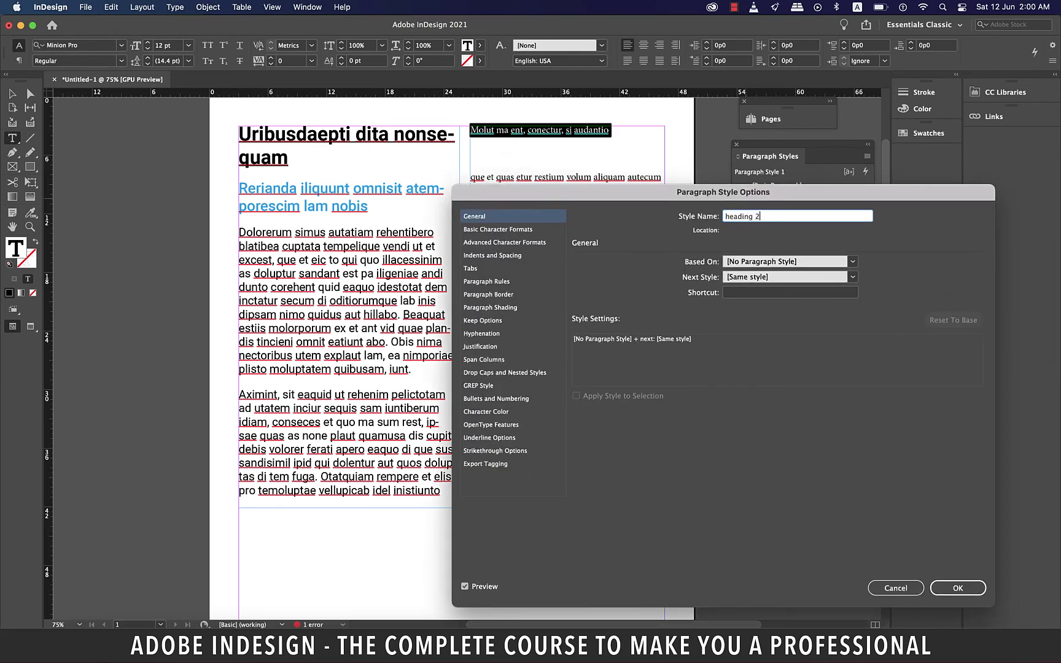
pyautogui.moveTo(746, 202); pyautogui.dragTo(661, 249)
pyautogui.click(703, 308)
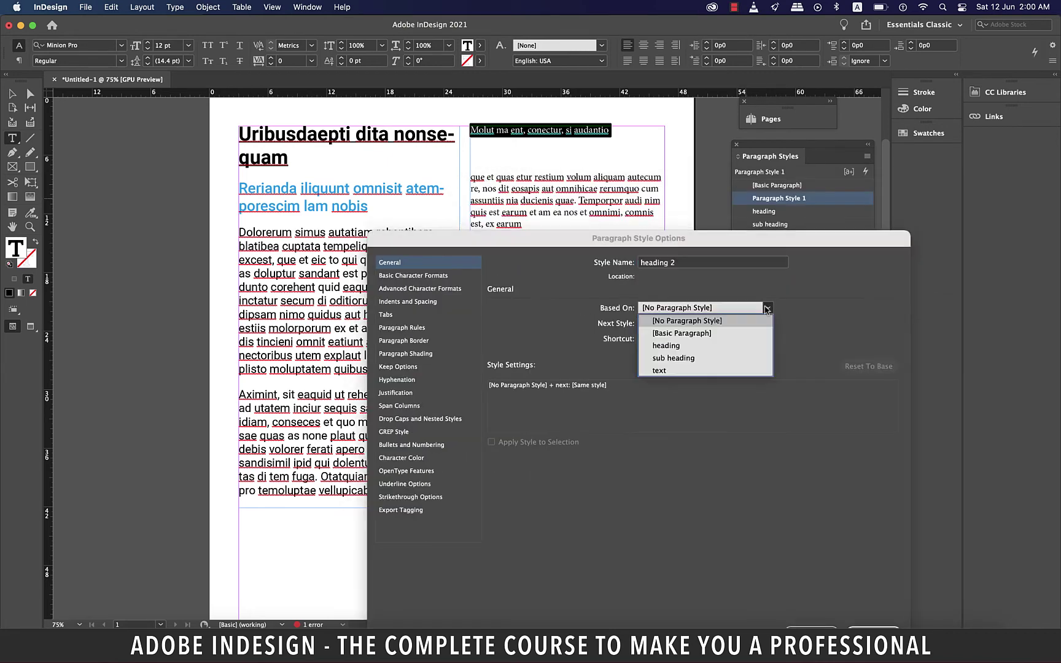
pyautogui.click(667, 346)
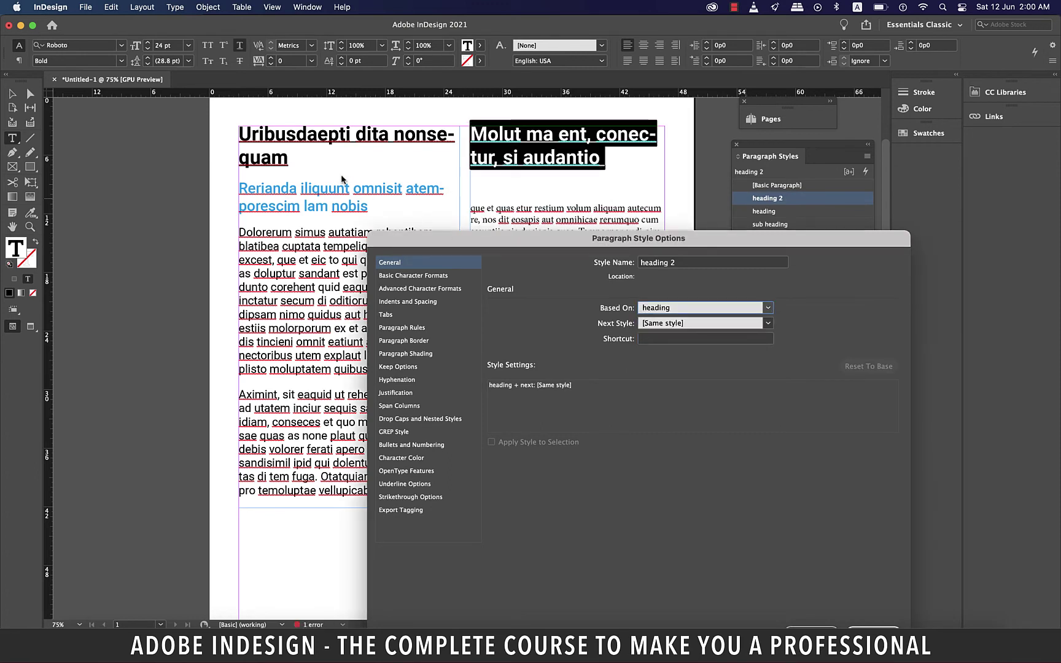
pyautogui.click(403, 459)
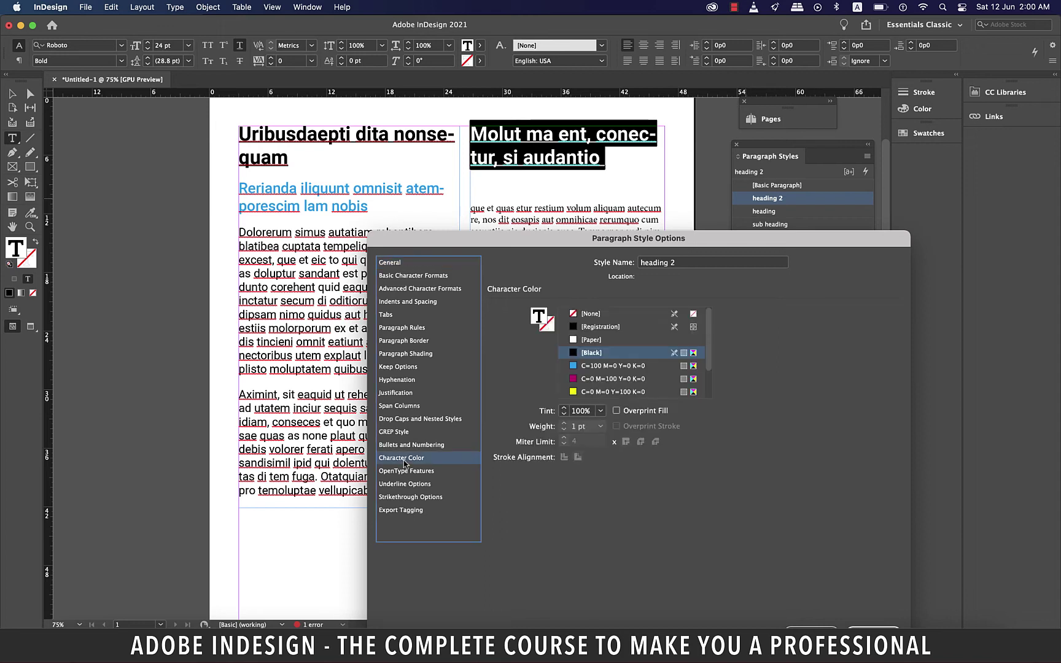
pyautogui.click(584, 380)
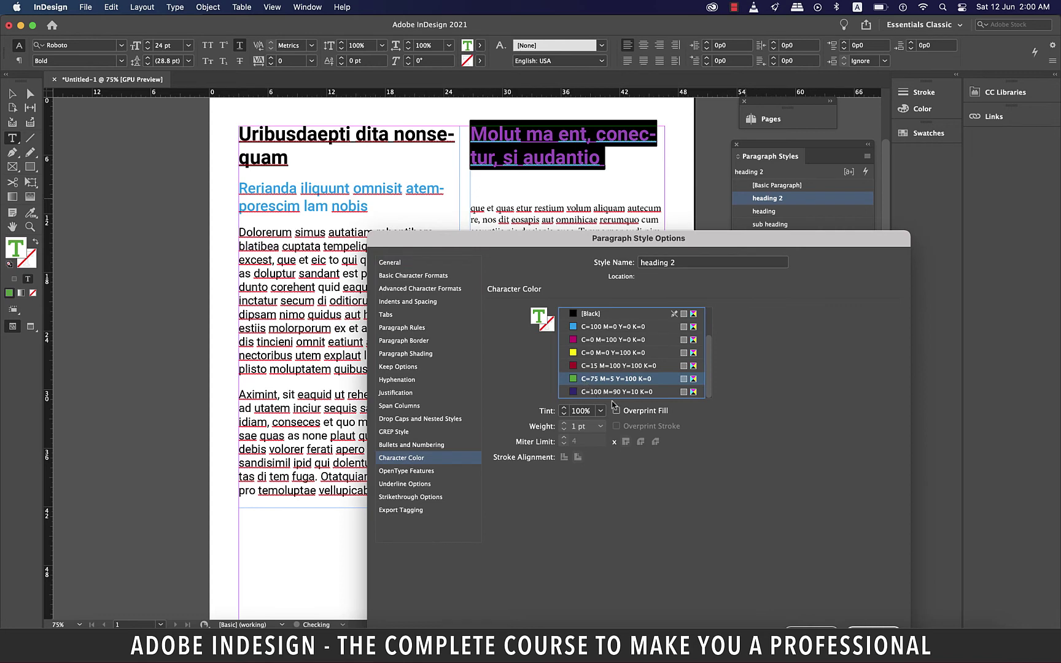
pyautogui.click(857, 583)
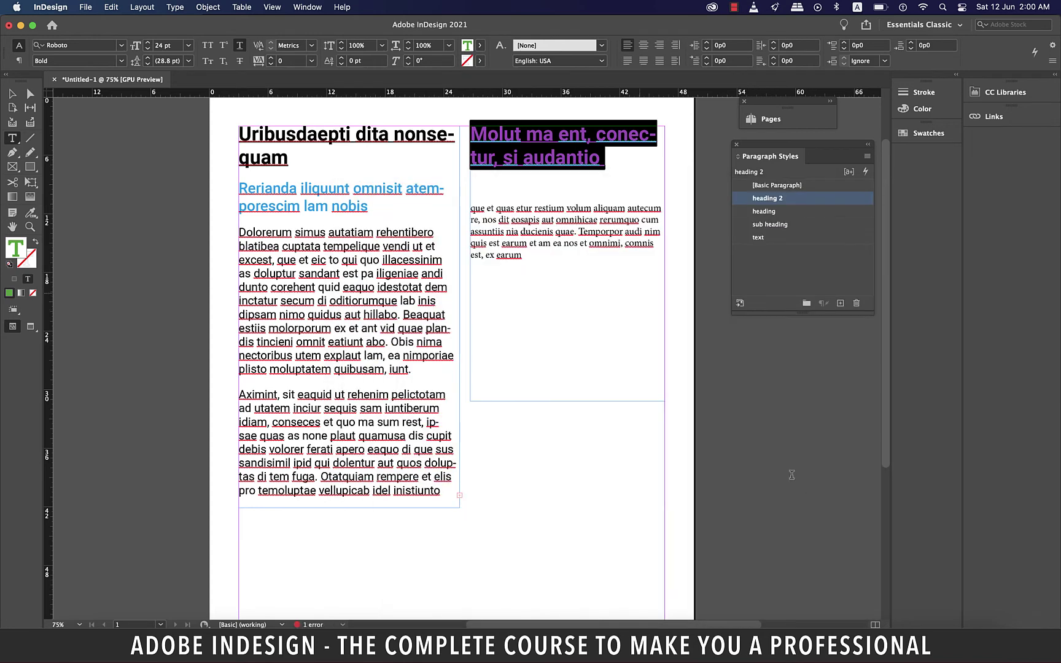
# Colour 'dipsam nimo quidus aut hillabo.' magenta and turn on the style override highlighter
pyautogui.click(620, 184)
pyautogui.moveTo(400, 315); pyautogui.dragTo(239, 315)
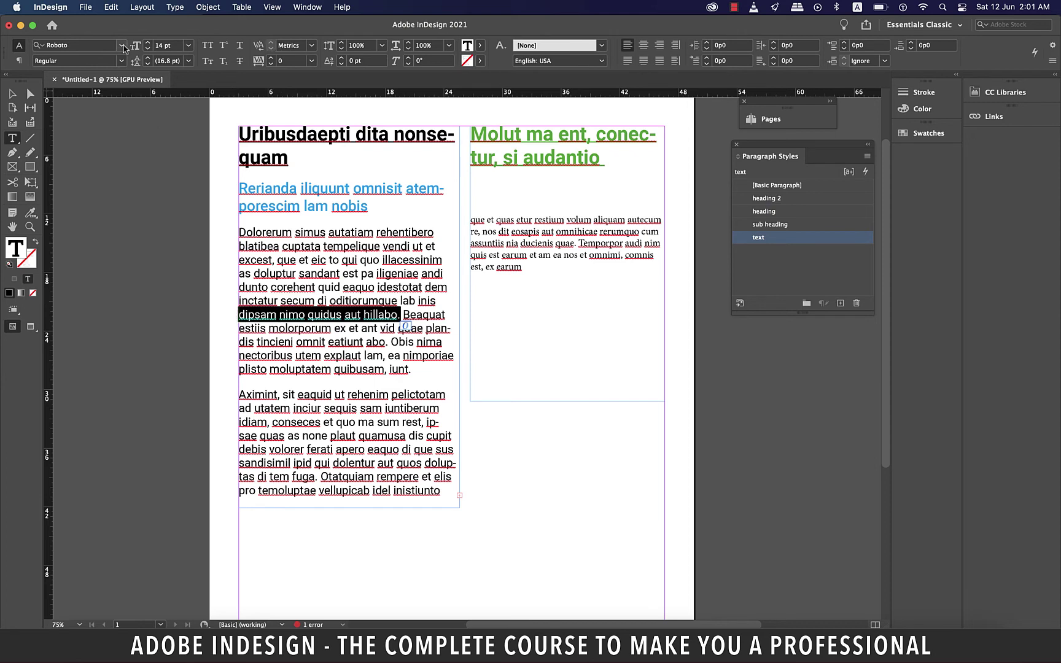
pyautogui.click(480, 45)
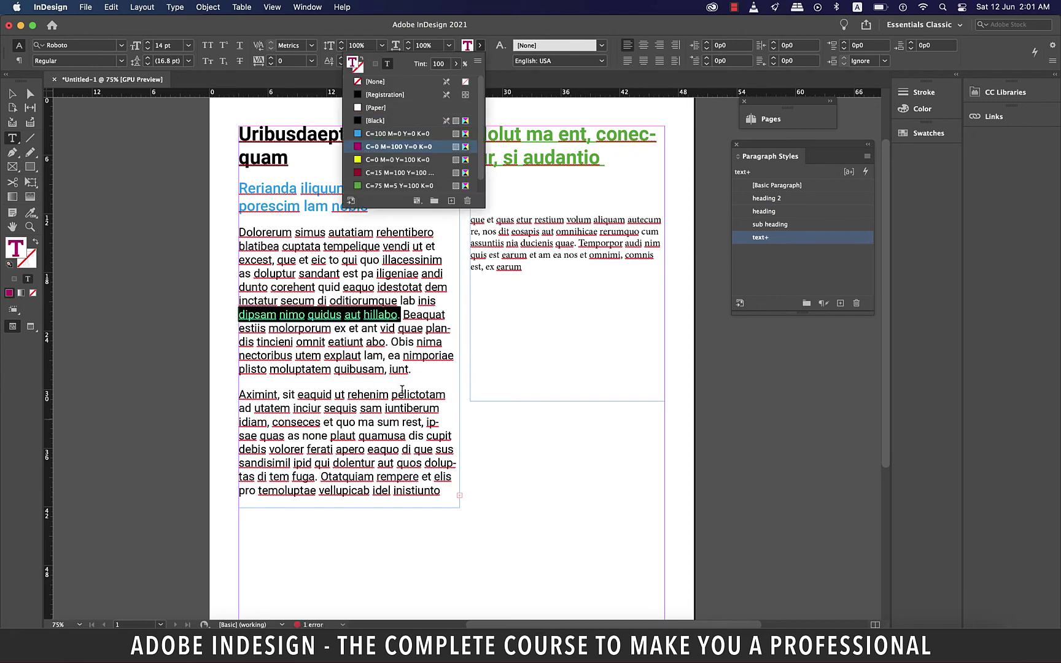
pyautogui.click(399, 142)
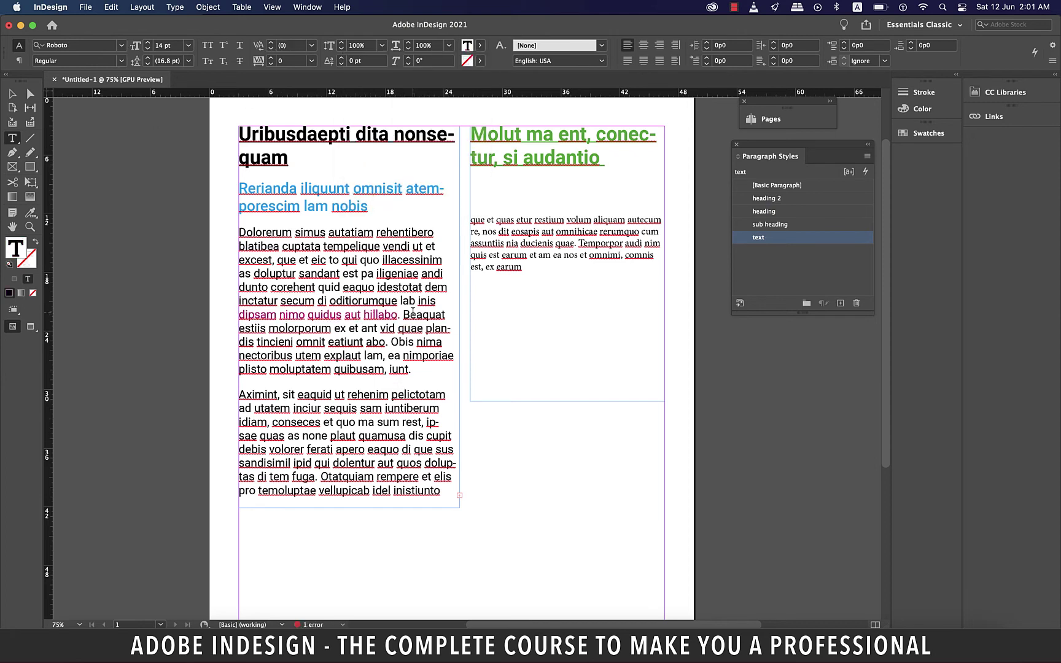
pyautogui.click(849, 172)
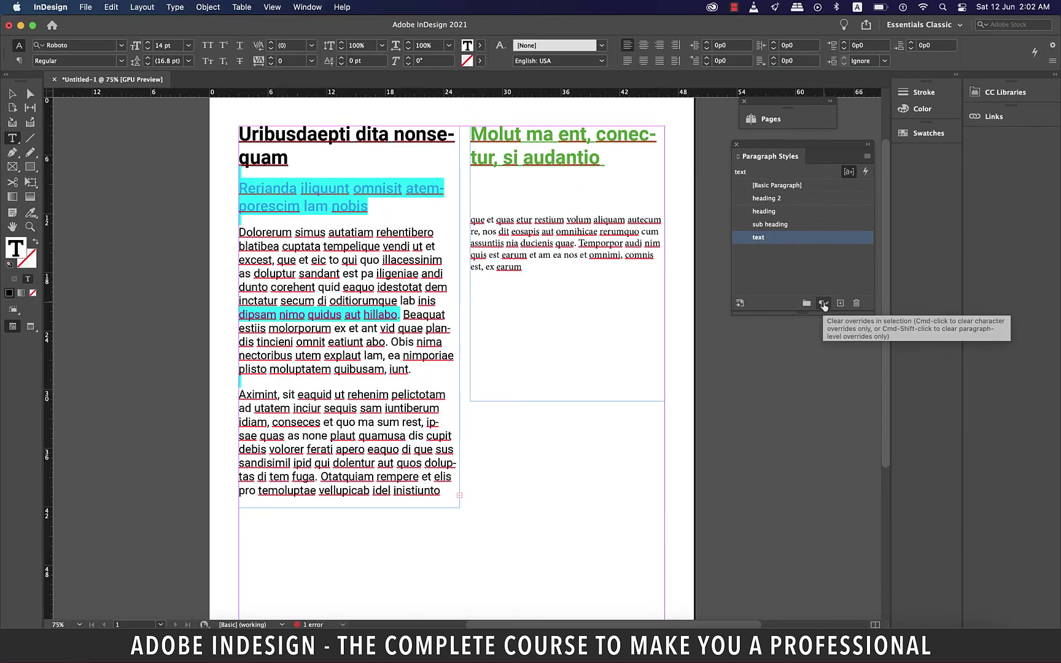
# Clear the overrides on the magenta body phrase, then on the cyan sub heading
pyautogui.click(823, 303)
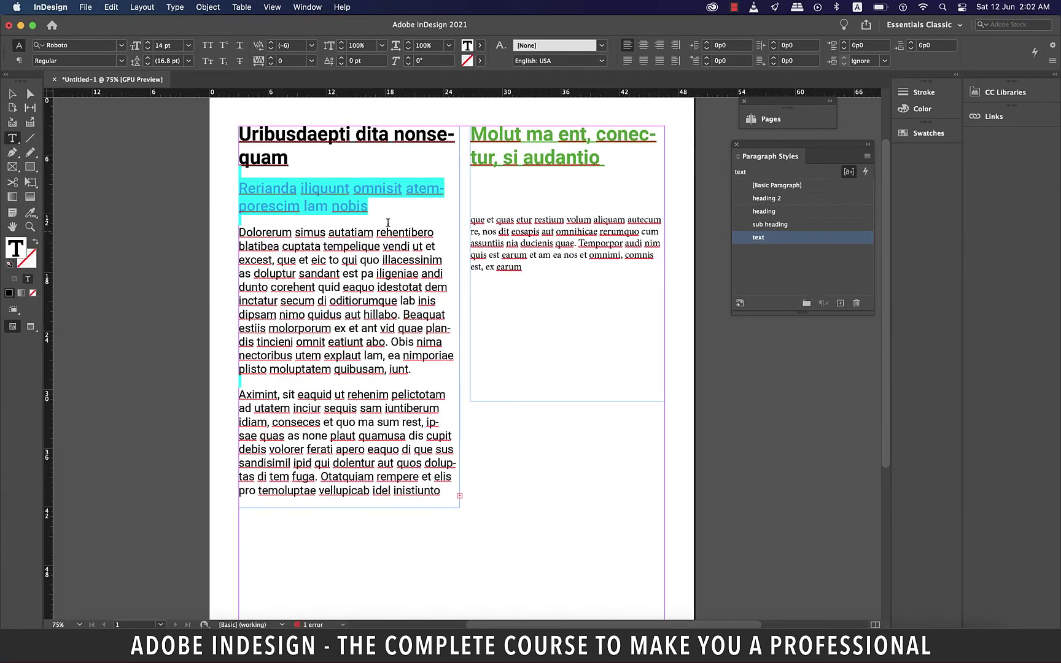
pyautogui.moveTo(386, 220)
pyautogui.mouseDown()
pyautogui.moveTo(269, 207)
pyautogui.moveTo(237, 186)
pyautogui.mouseUp()
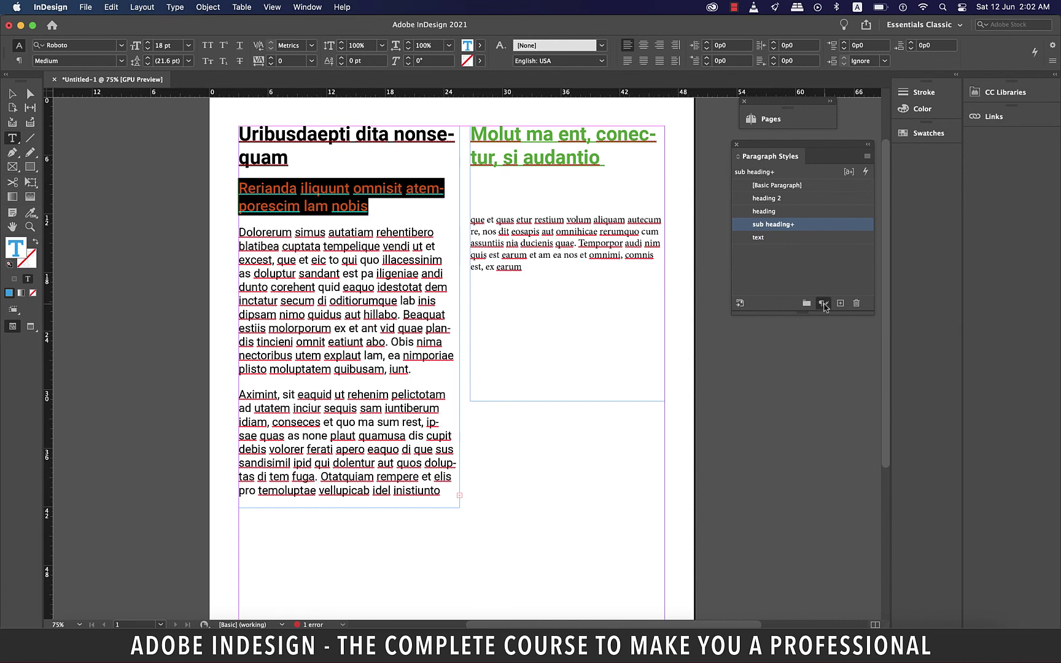
pyautogui.click(823, 303)
pyautogui.click(296, 241)
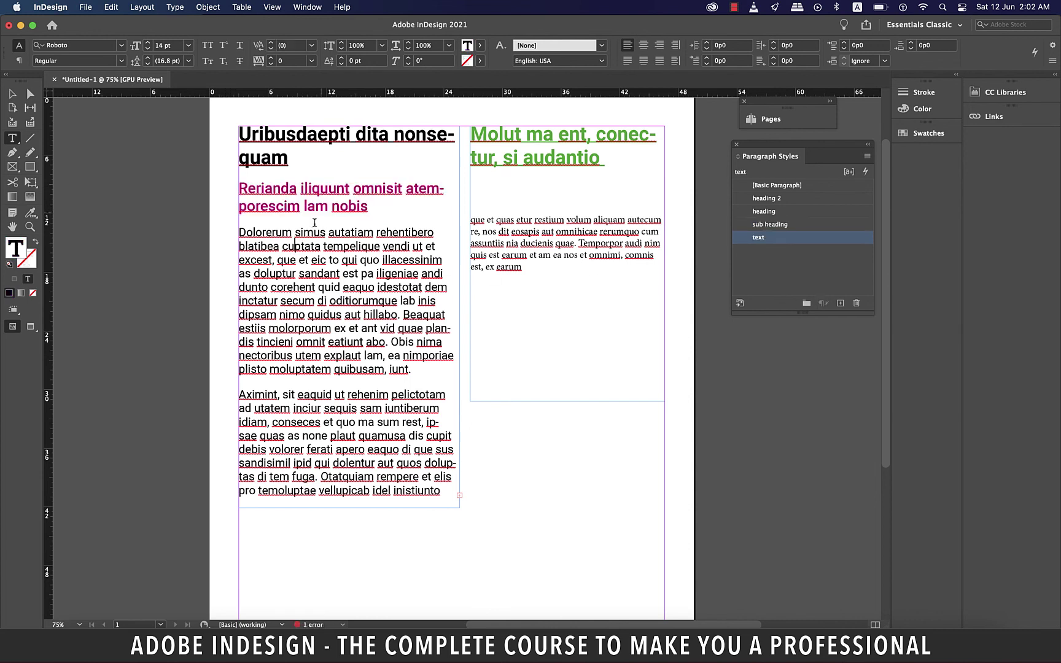